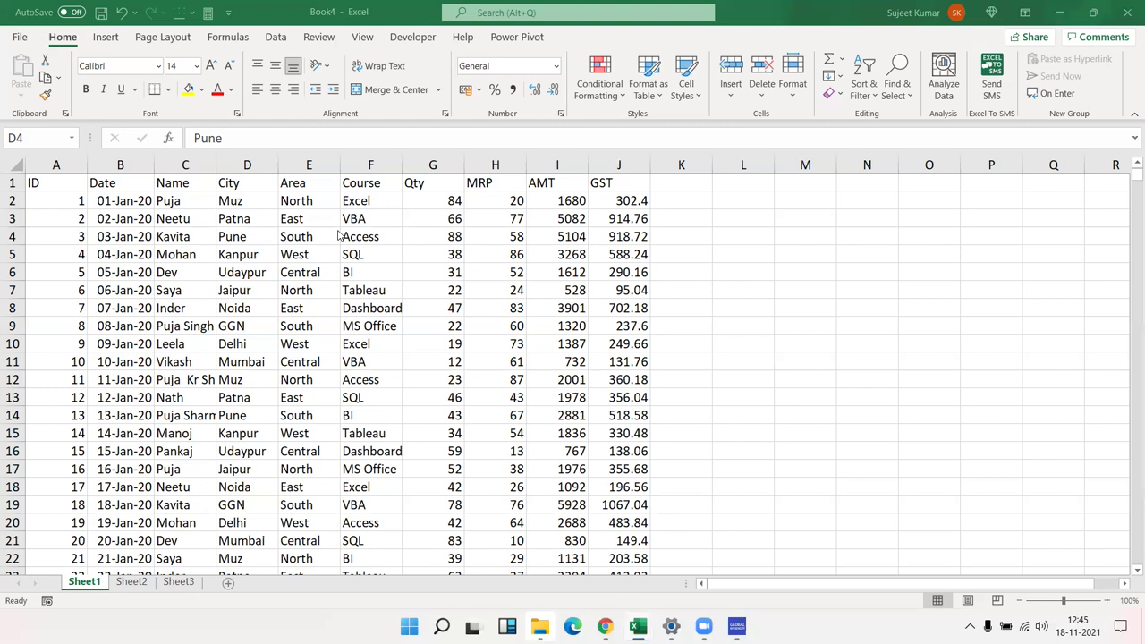
Insert a PivotTable from the Sheet1 range A1:J800 on a new worksheet
{"action": "left_click", "coordinate": [51, 181]}
{"action": "left_click", "coordinate": [105, 36]}
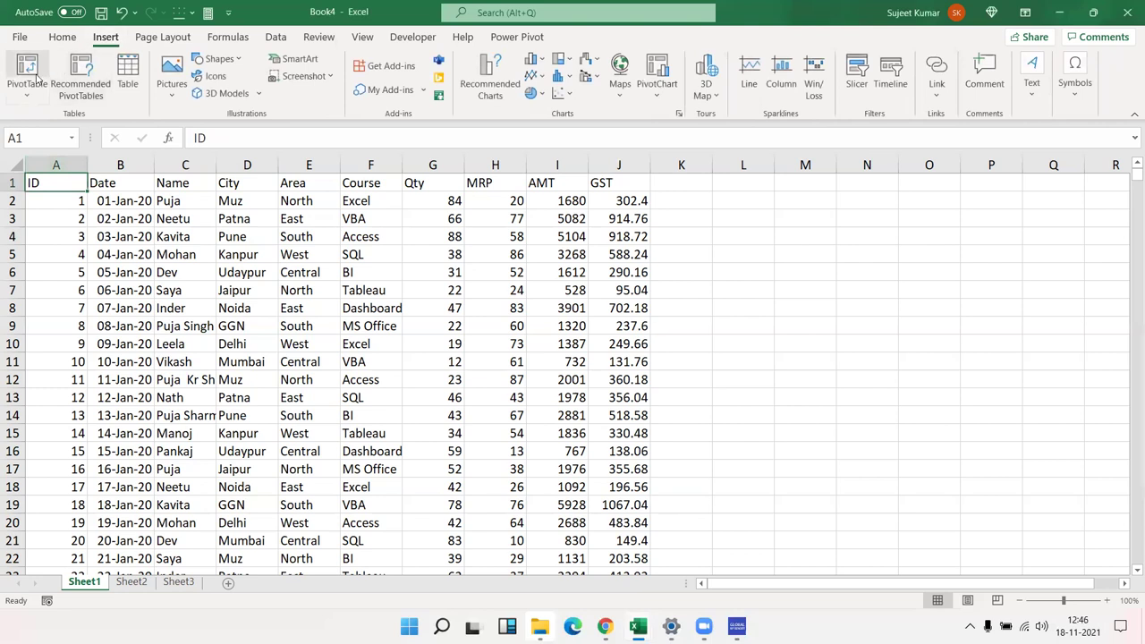
{"action": "left_click", "coordinate": [26, 69]}
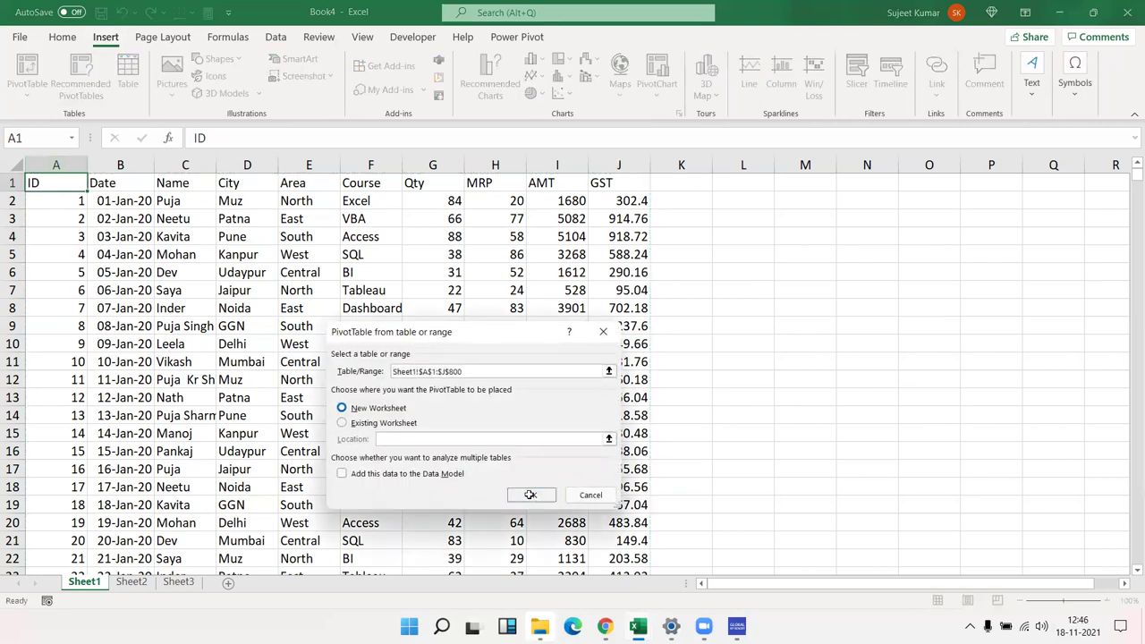
{"action": "left_click", "coordinate": [528, 492]}
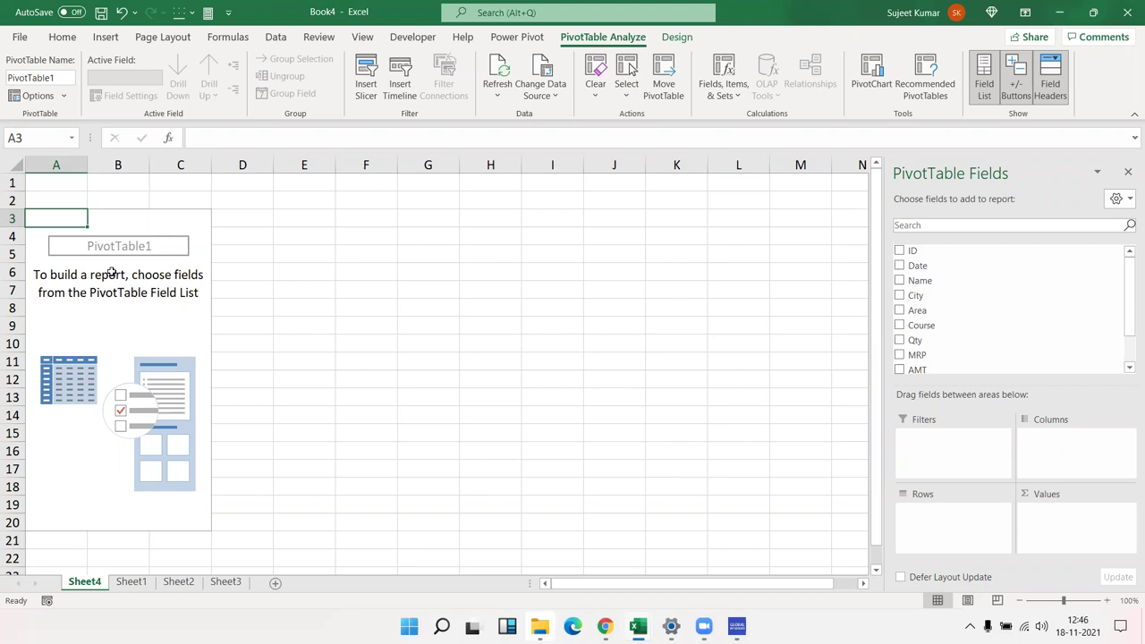
Review the Sheet1 header row of field names and the first few data records
{"action": "left_click_drag", "start_coordinate": [110, 269], "coordinate": [124, 440]}
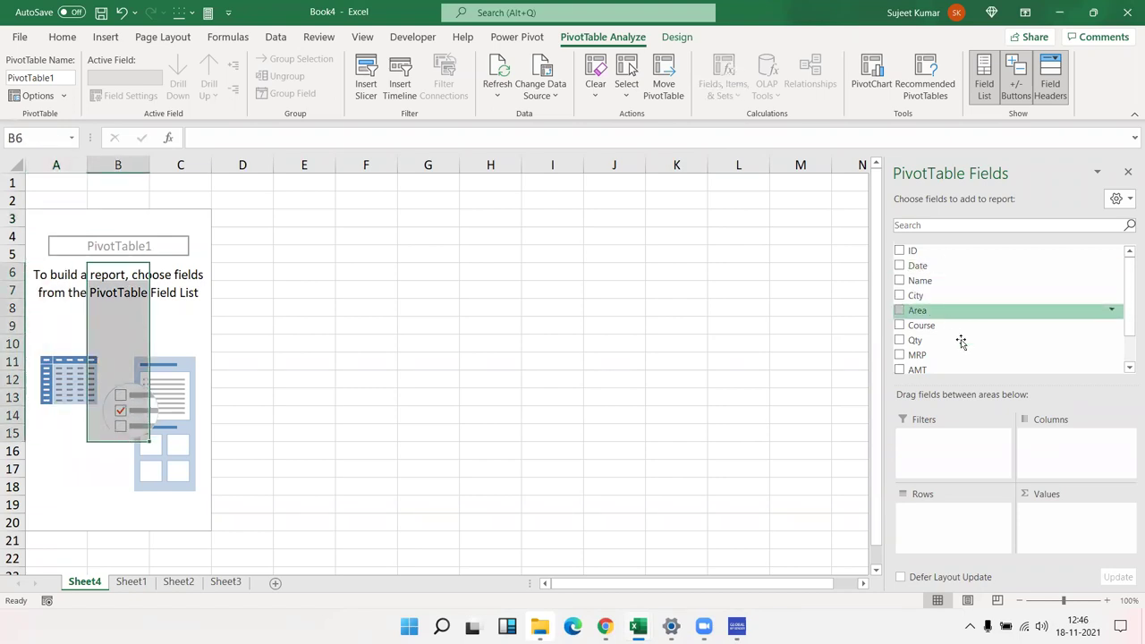
{"action": "left_click", "coordinate": [131, 582]}
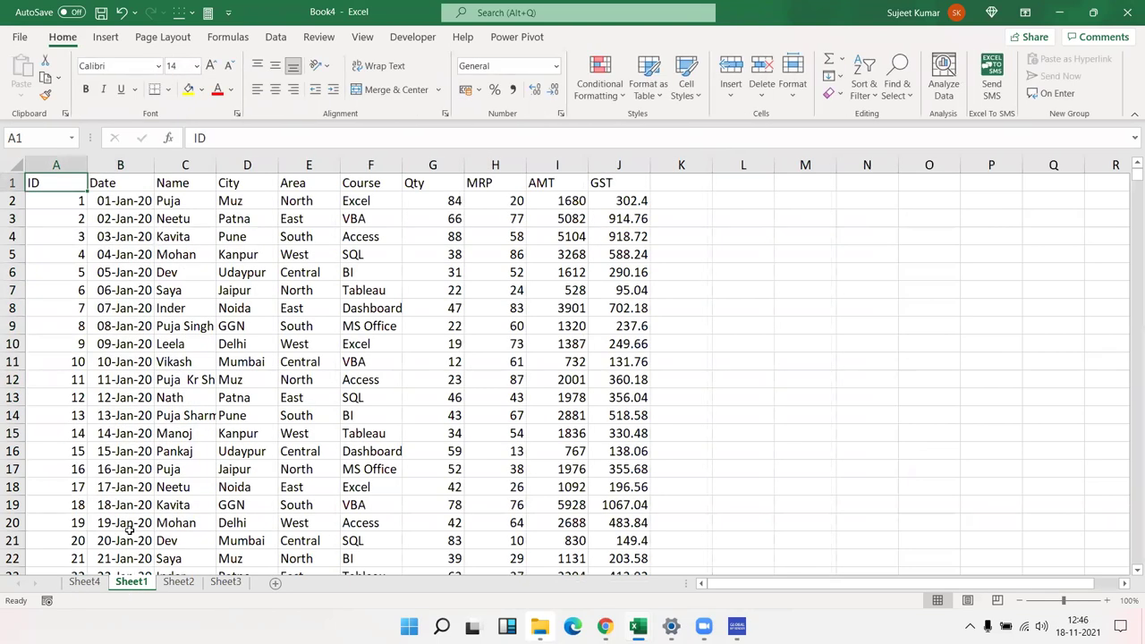
{"action": "key", "text": "ctrl+shift+Right"}
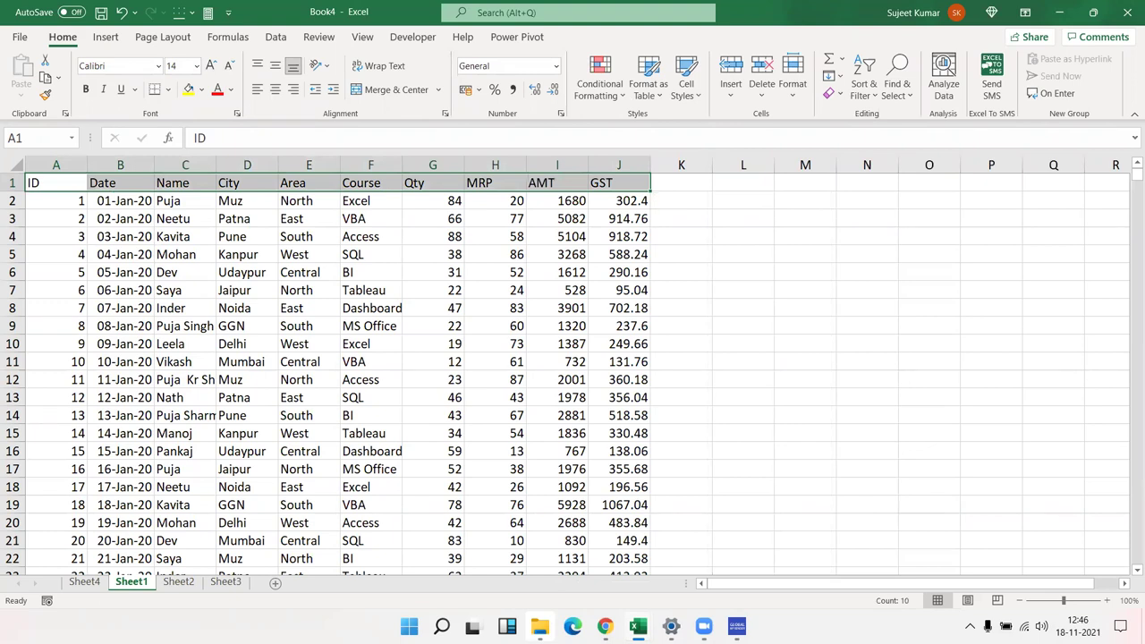
{"action": "left_click", "coordinate": [85, 582]}
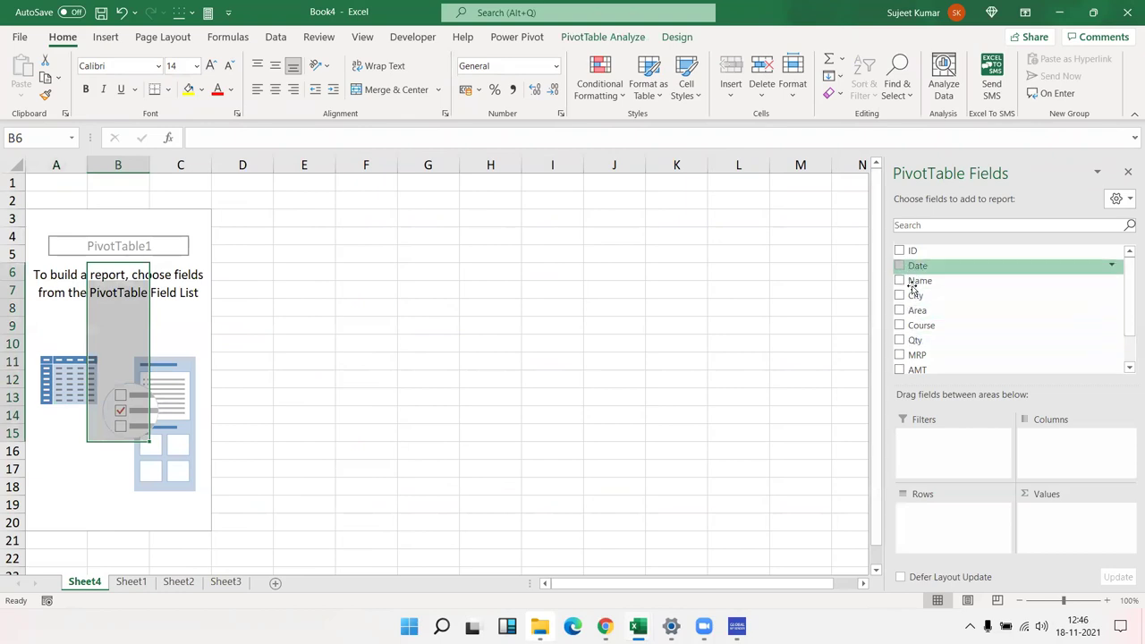
{"action": "left_click", "coordinate": [126, 583]}
{"action": "left_click_drag", "start_coordinate": [73, 201], "coordinate": [634, 299]}
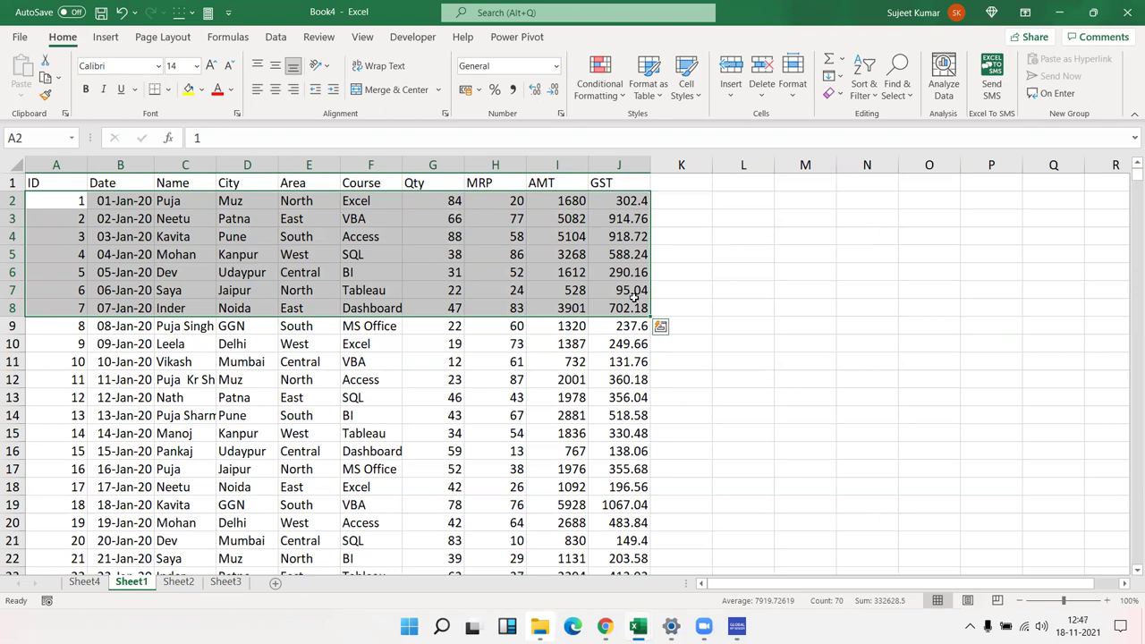
{"action": "left_click", "coordinate": [300, 254]}
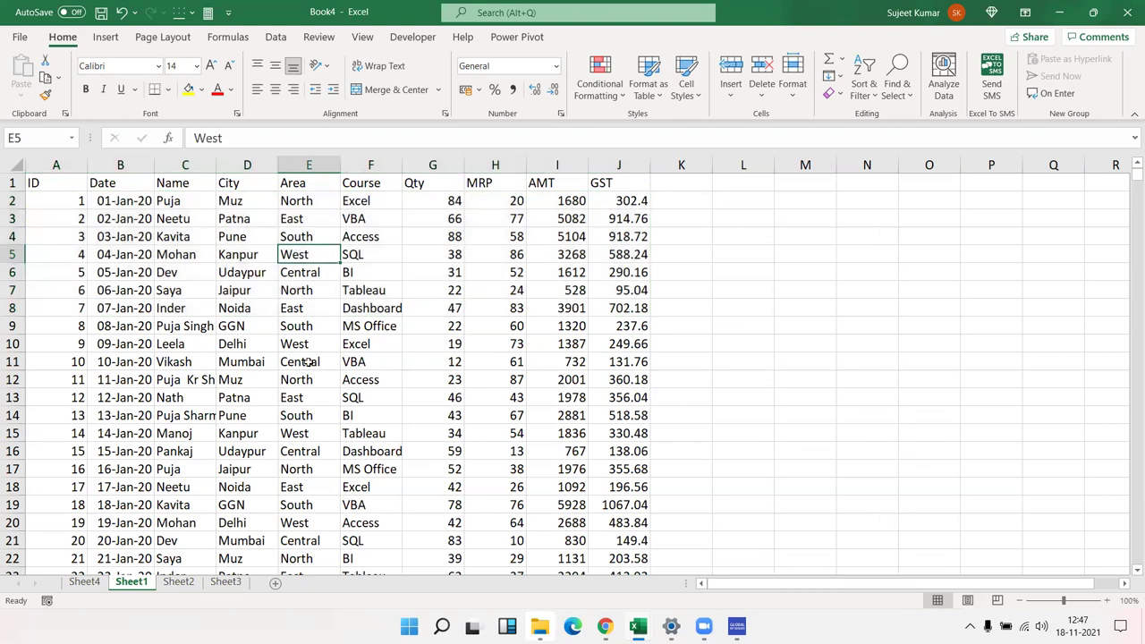
Point out the Name column C and Qty column G, then return to Sheet4
{"action": "left_click", "coordinate": [89, 582]}
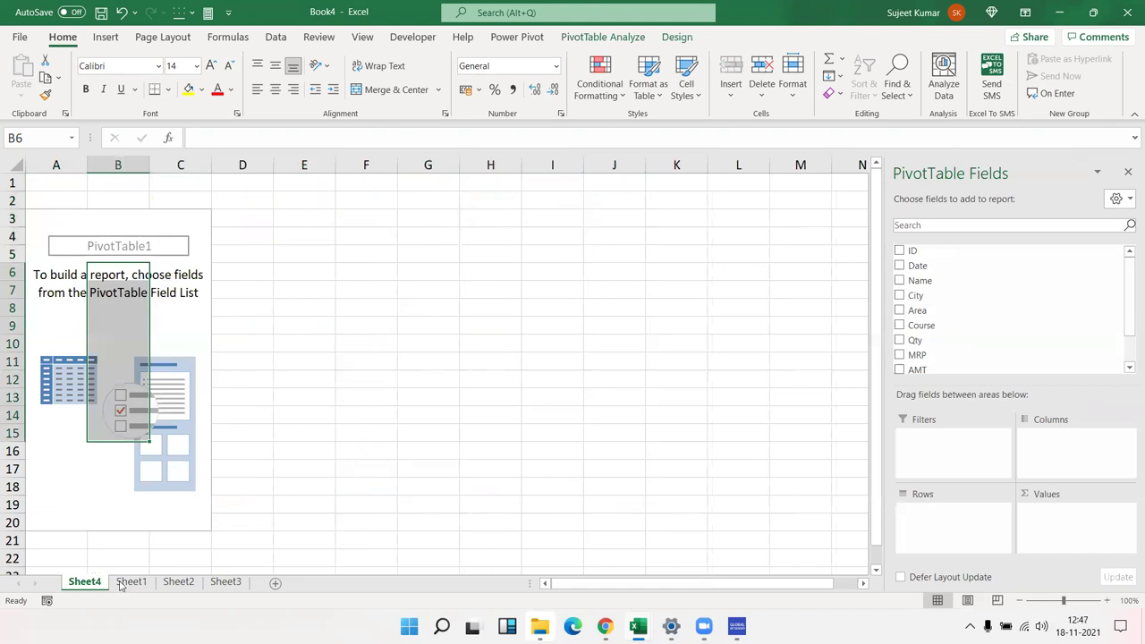
{"action": "left_click", "coordinate": [131, 582]}
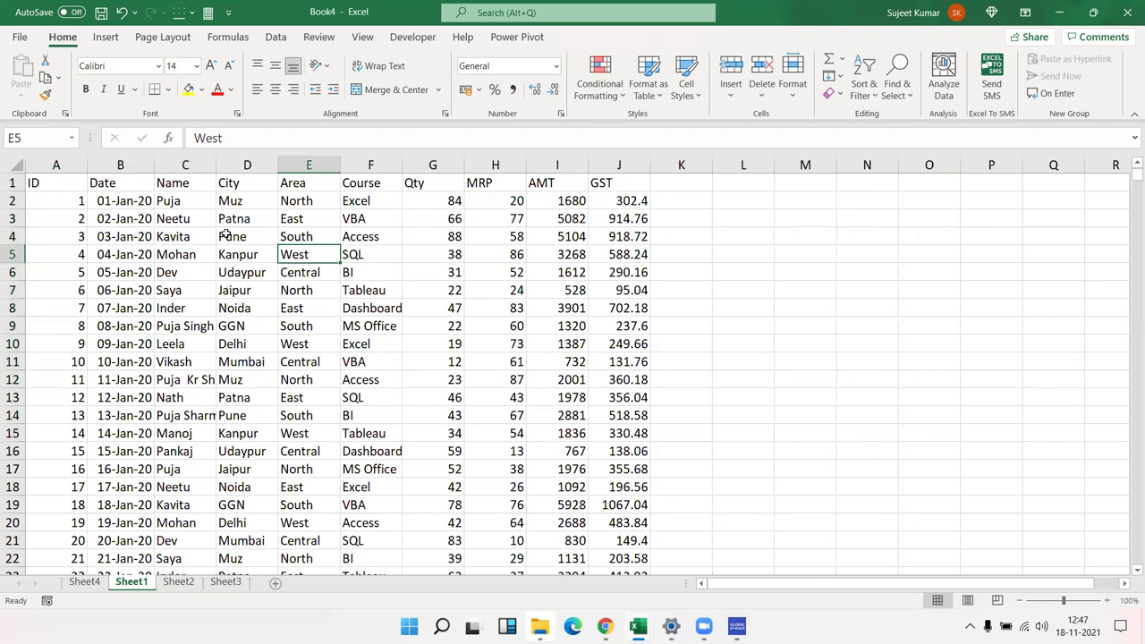
{"action": "left_click", "coordinate": [185, 165]}
{"action": "left_click", "coordinate": [433, 165]}
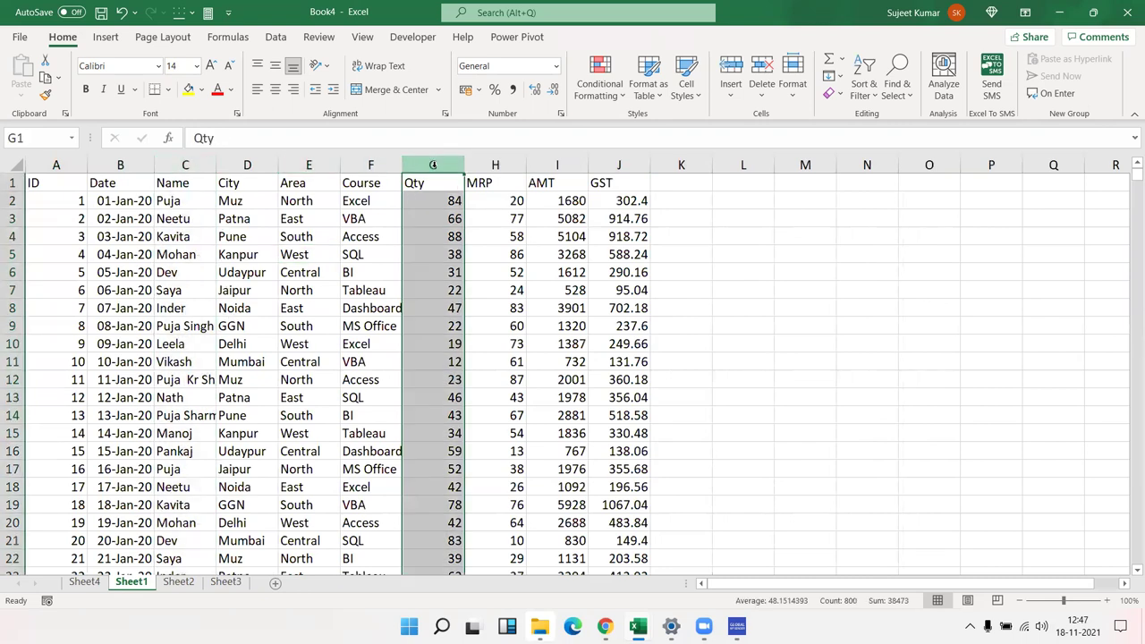
{"action": "left_click", "coordinate": [80, 586]}
Add Name to the pivot rows and compare it with the names in Sheet1 column C
{"action": "mouse_move", "coordinate": [920, 280]}
{"action": "left_mouse_down"}
{"action": "mouse_move", "coordinate": [1045, 472]}
{"action": "mouse_move", "coordinate": [948, 521]}
{"action": "left_mouse_up"}
{"action": "scroll", "coordinate": [91, 437], "scroll_direction": "down", "scroll_amount": 4}
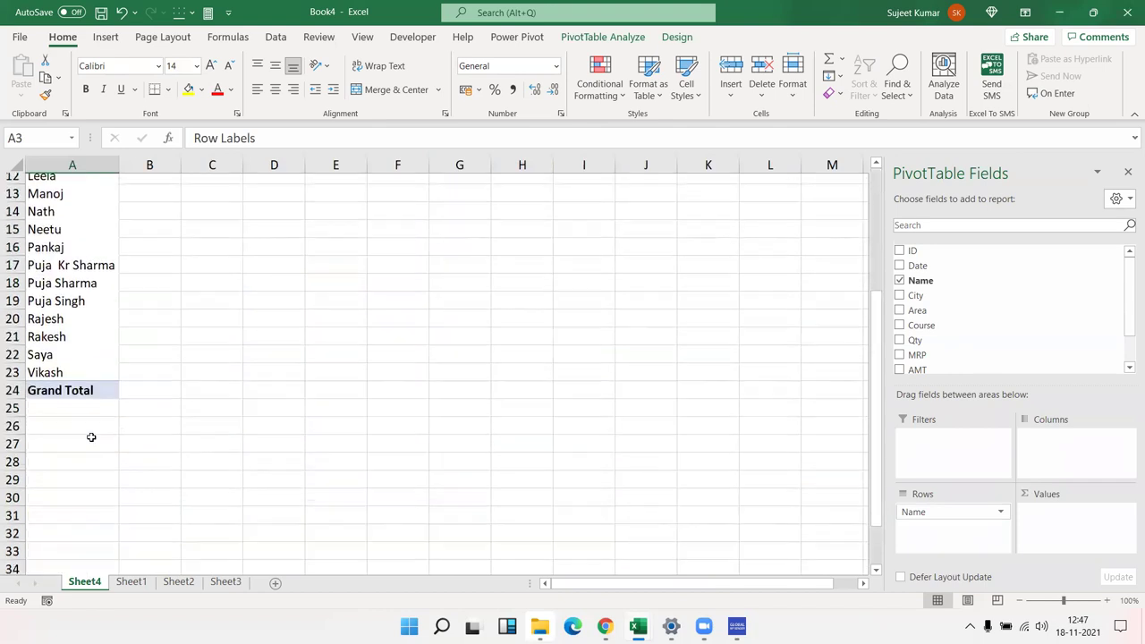
{"action": "left_click", "coordinate": [143, 582]}
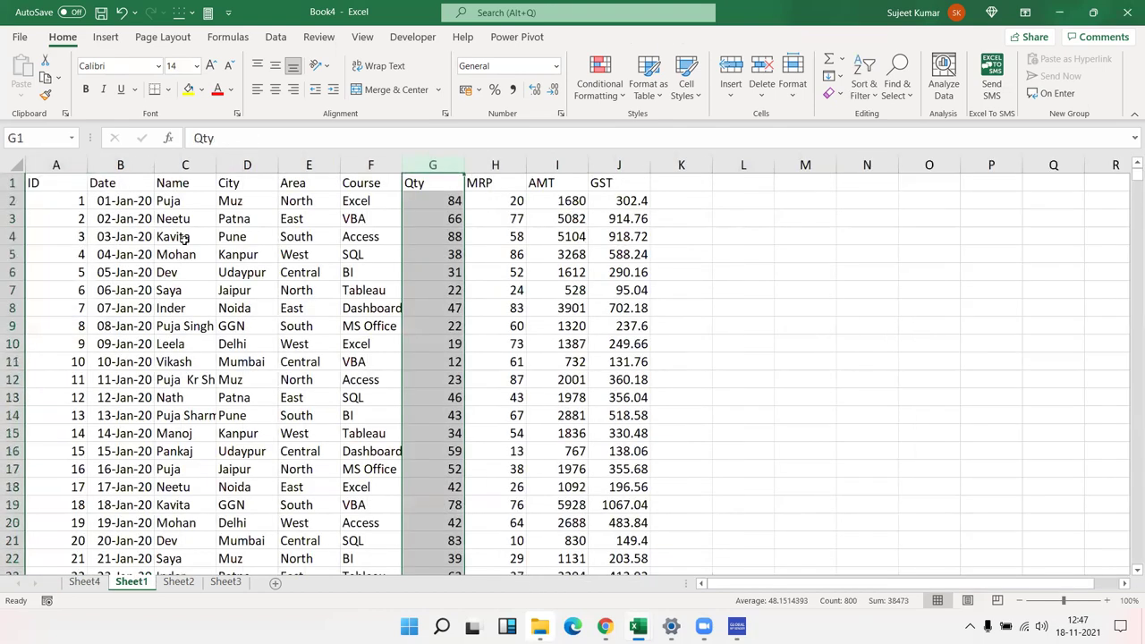
{"action": "left_click_drag", "start_coordinate": [184, 238], "coordinate": [185, 487]}
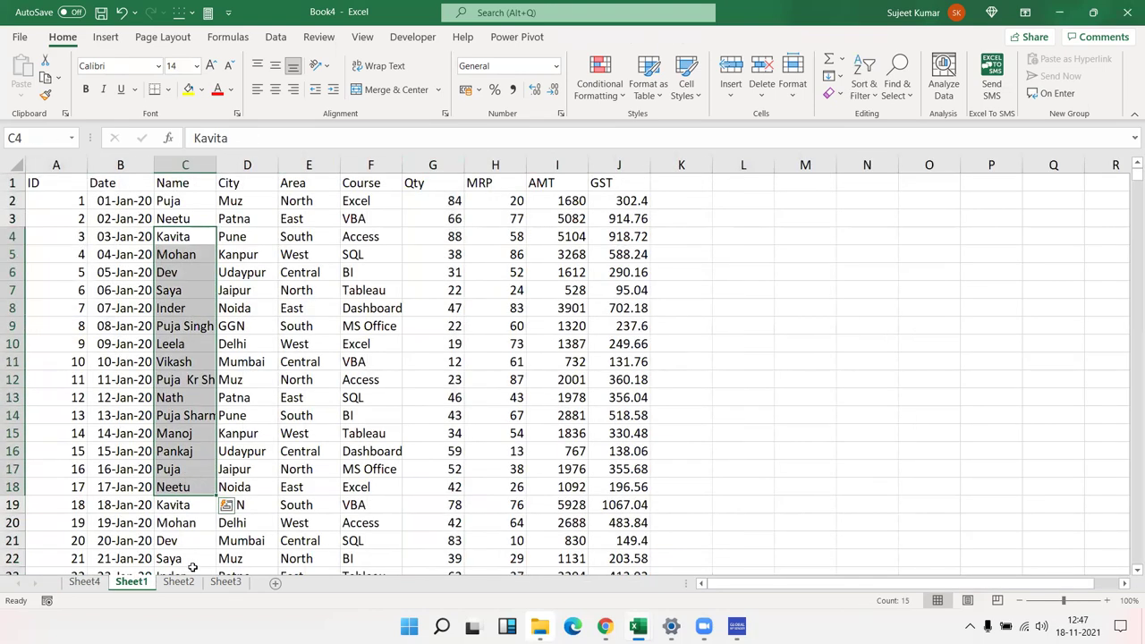
{"action": "left_click", "coordinate": [84, 581]}
{"action": "left_click", "coordinate": [88, 292]}
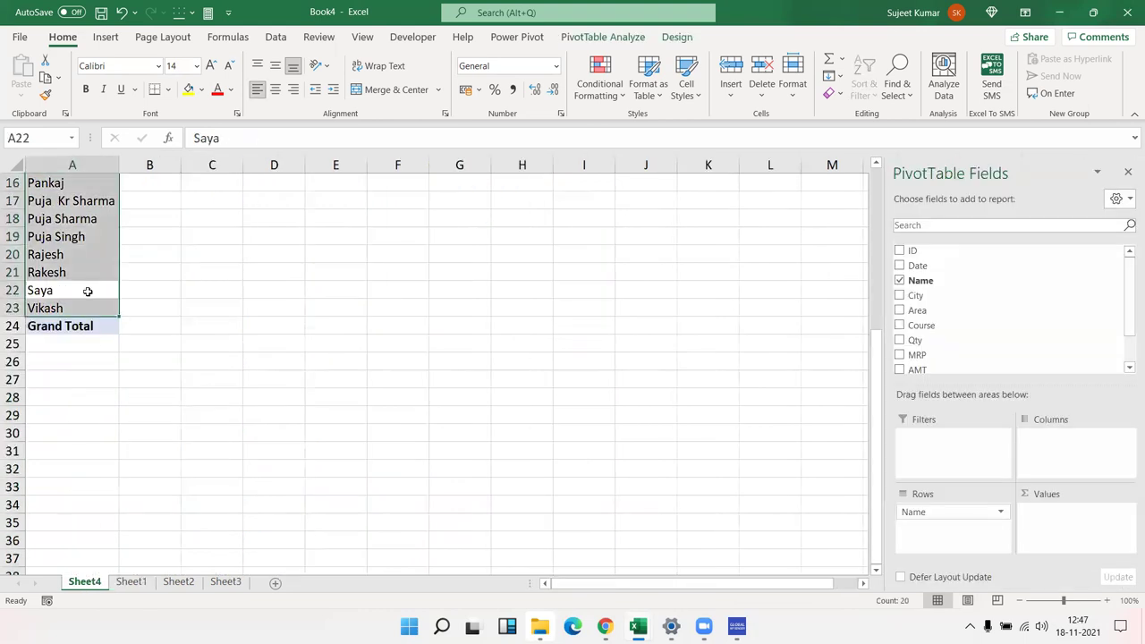
{"action": "scroll", "coordinate": [88, 292], "scroll_direction": "up", "scroll_amount": 5}
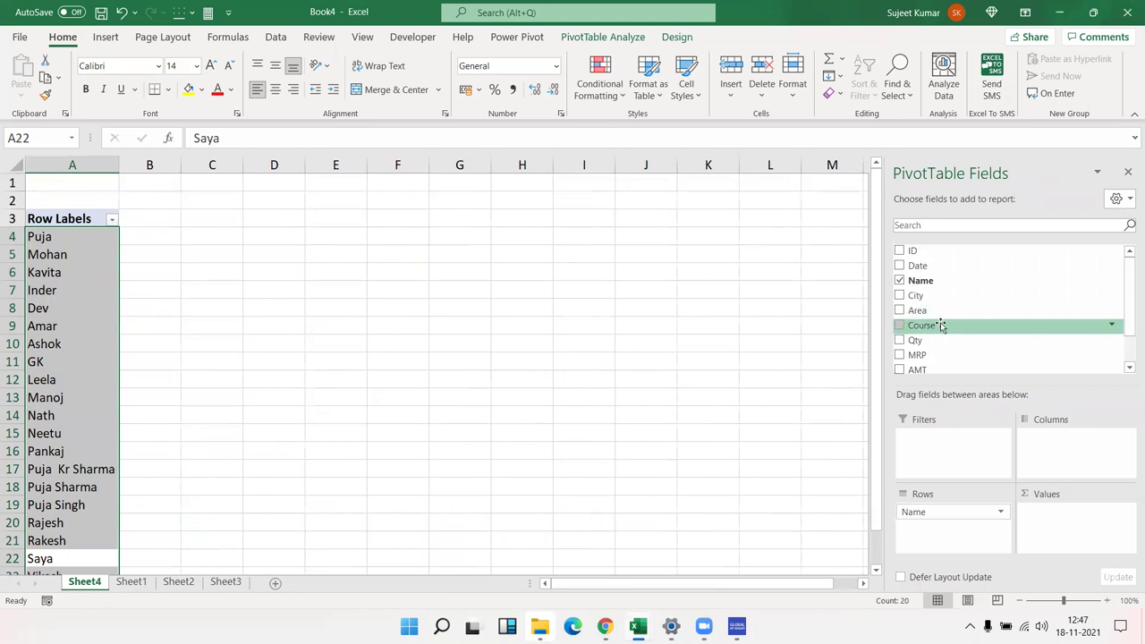
{"action": "scroll", "coordinate": [937, 324], "scroll_direction": "down", "scroll_amount": 1}
Sum Qty in Values instead of AMT, trying Name in Columns before restoring it to Rows
{"action": "mouse_move", "coordinate": [921, 330]}
{"action": "left_mouse_down"}
{"action": "mouse_move", "coordinate": [1064, 514]}
{"action": "mouse_move", "coordinate": [988, 306]}
{"action": "left_mouse_up"}
{"action": "mouse_move", "coordinate": [915, 300]}
{"action": "left_mouse_down"}
{"action": "mouse_move", "coordinate": [1082, 532]}
{"action": "mouse_move", "coordinate": [1064, 518]}
{"action": "left_mouse_up"}
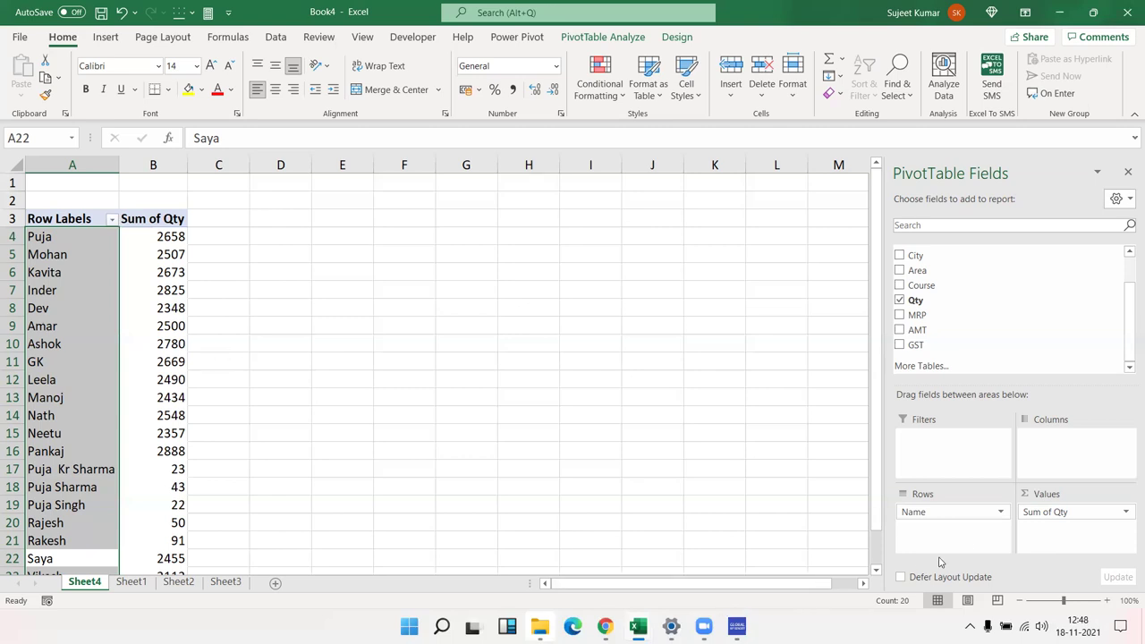
{"action": "mouse_move", "coordinate": [955, 512]}
{"action": "left_mouse_down"}
{"action": "mouse_move", "coordinate": [1122, 461]}
{"action": "mouse_move", "coordinate": [1108, 447]}
{"action": "left_mouse_up"}
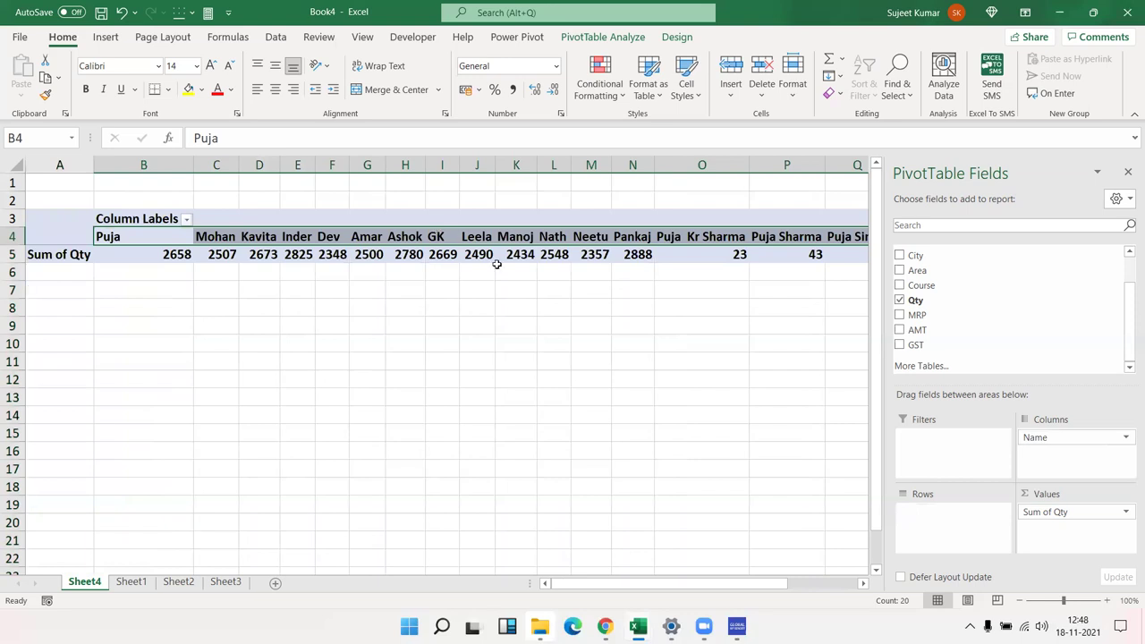
{"action": "mouse_move", "coordinate": [1046, 437]}
{"action": "left_mouse_down"}
{"action": "mouse_move", "coordinate": [1013, 507]}
{"action": "mouse_move", "coordinate": [956, 516]}
{"action": "left_mouse_up"}
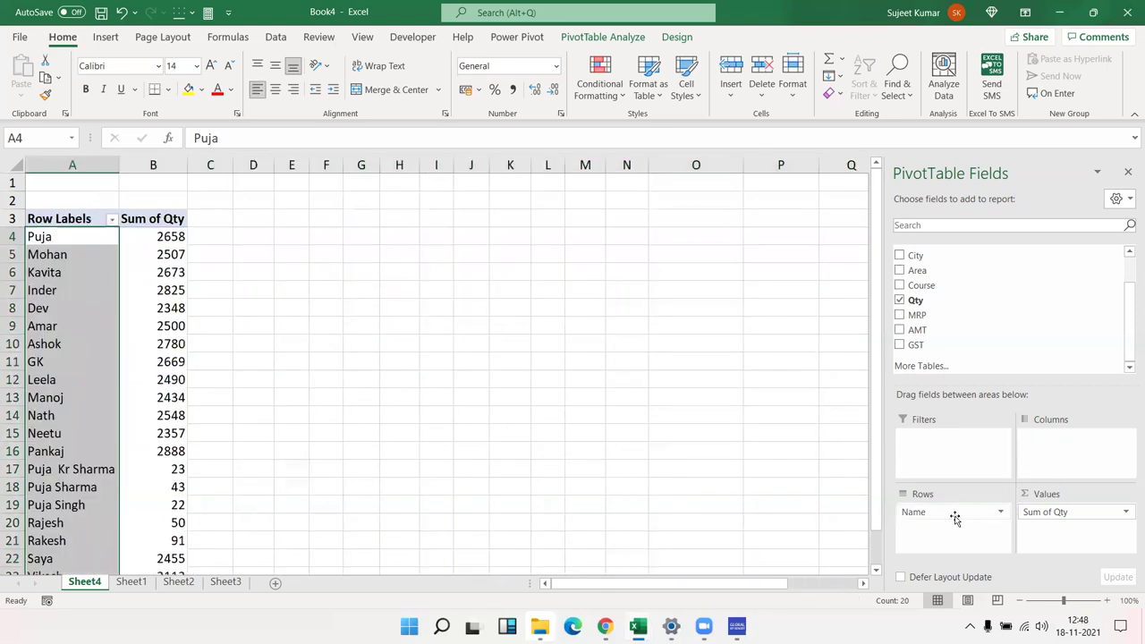
Sort the pivot's names by Sum of Qty from smallest to largest
{"action": "right_click", "coordinate": [176, 254]}
{"action": "mouse_move", "coordinate": [263, 354]}
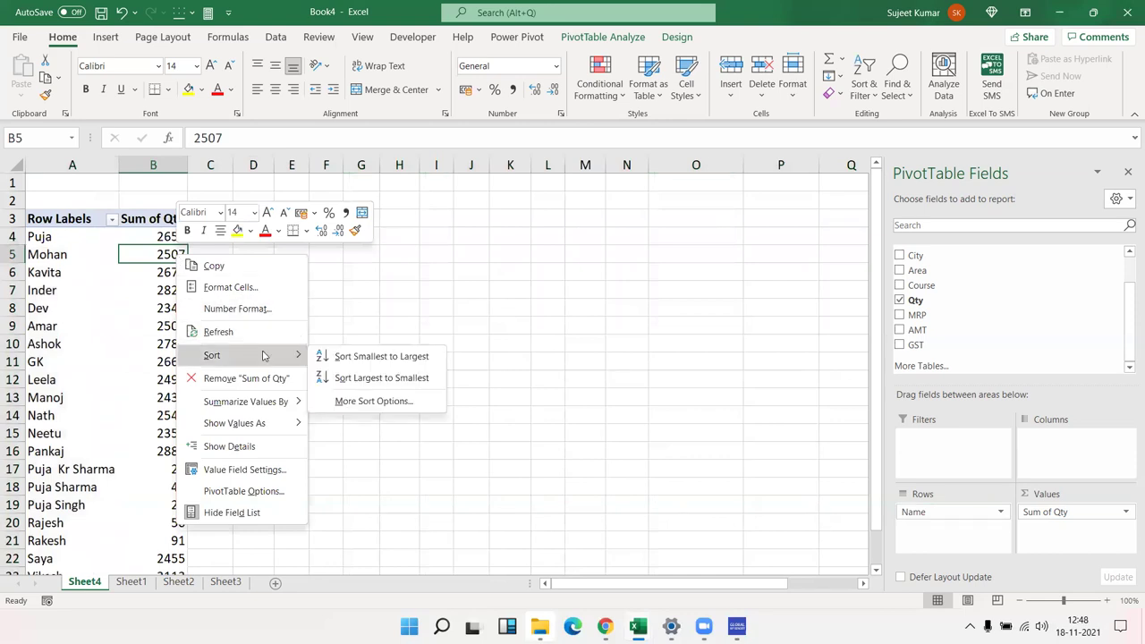
{"action": "left_click", "coordinate": [359, 360]}
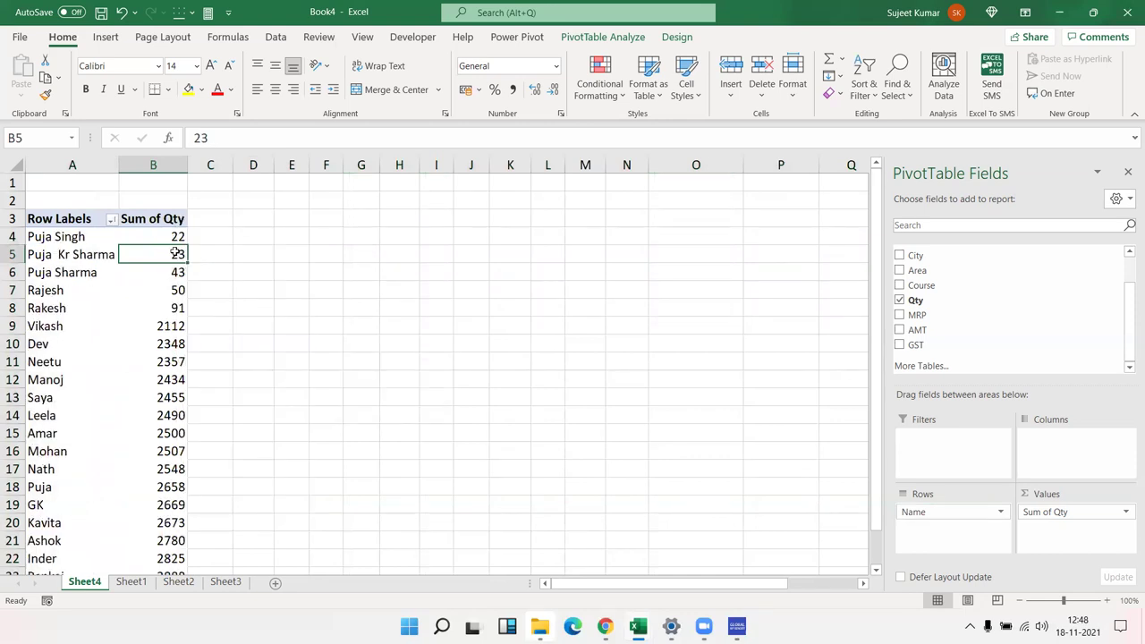
{"action": "right_click", "coordinate": [176, 254]}
{"action": "mouse_move", "coordinate": [255, 350]}
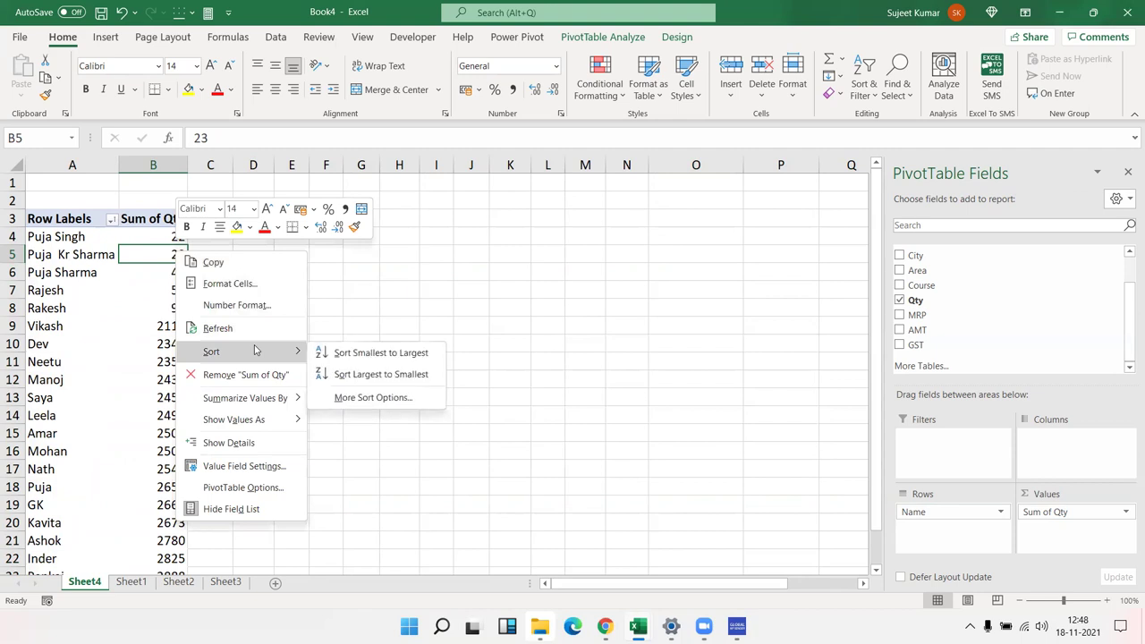
{"action": "left_click", "coordinate": [148, 328]}
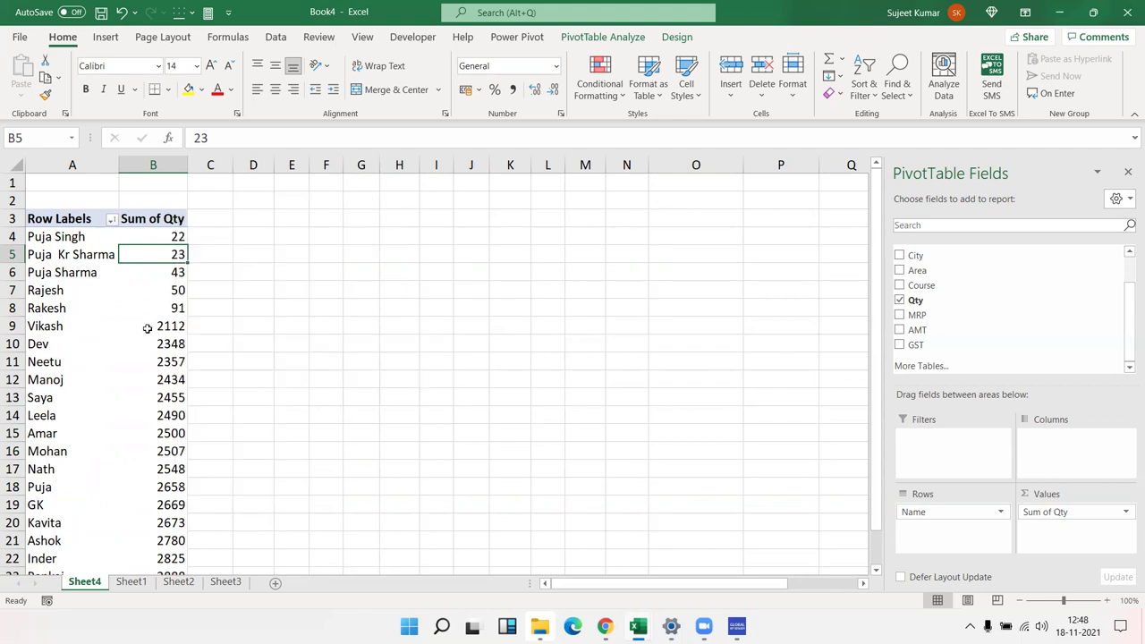
{"action": "mouse_move", "coordinate": [147, 328]}
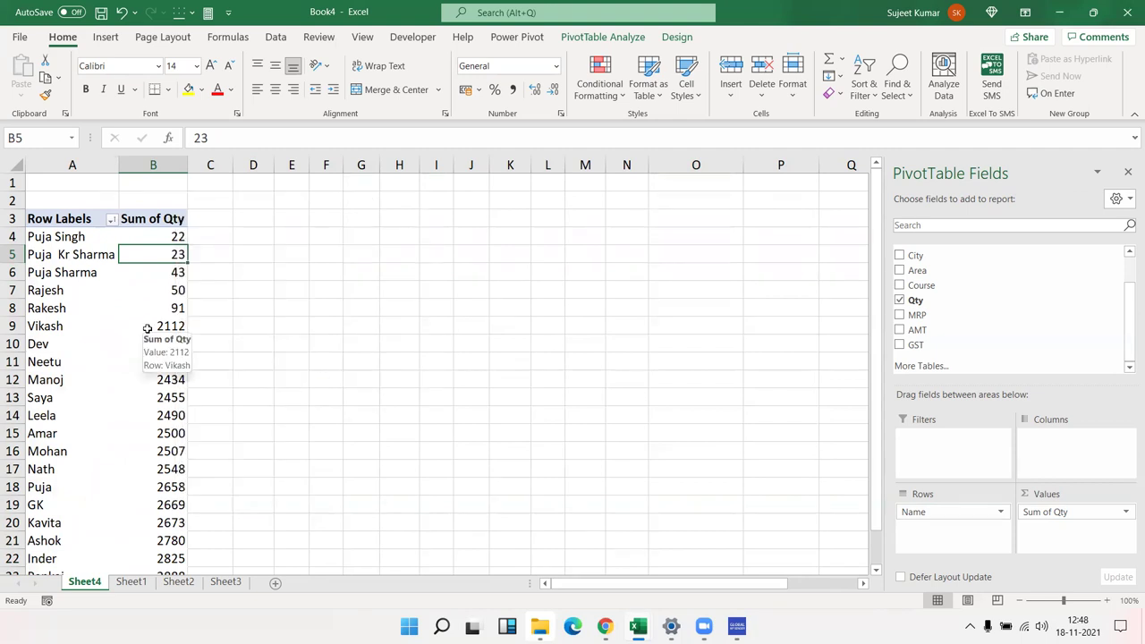
{"action": "mouse_move", "coordinate": [185, 336]}
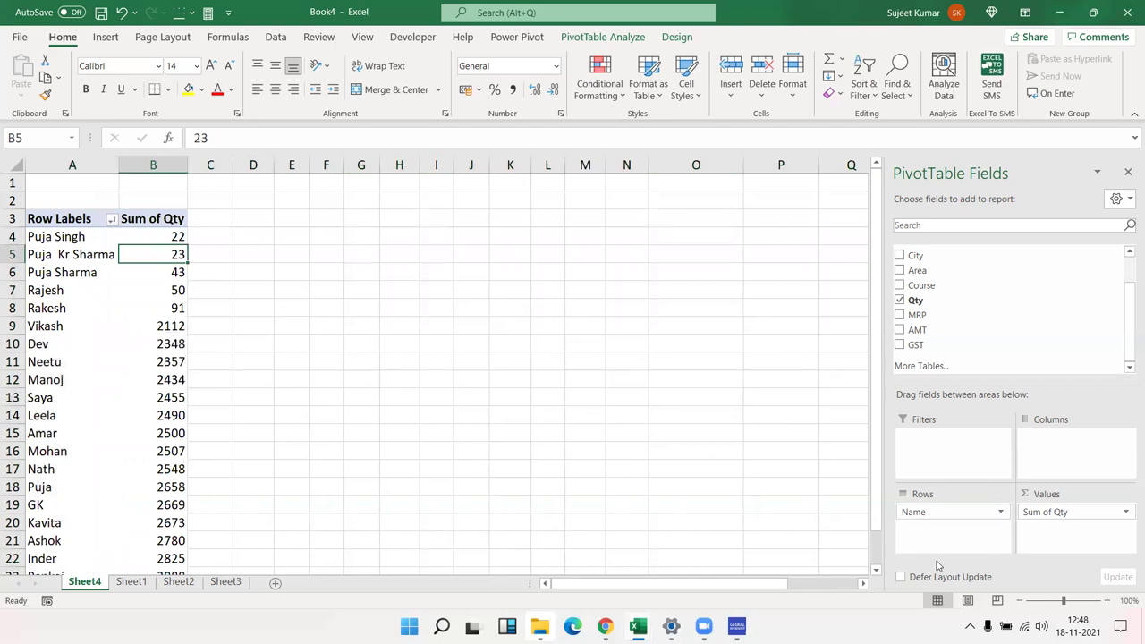
{"action": "left_click", "coordinate": [1093, 510]}
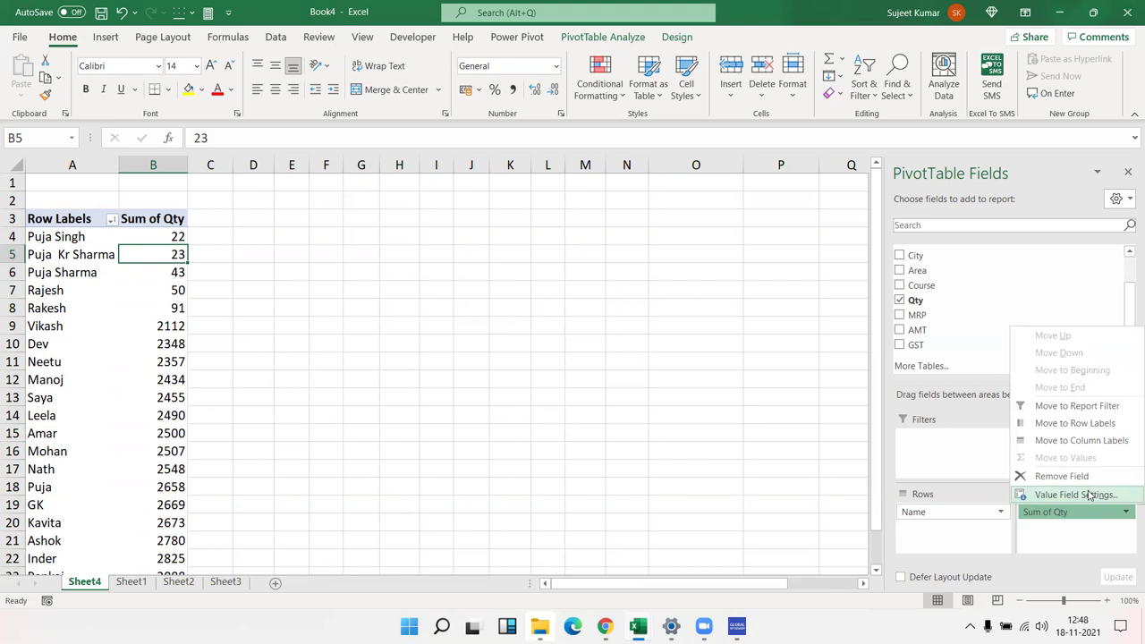
{"action": "left_click", "coordinate": [1076, 495]}
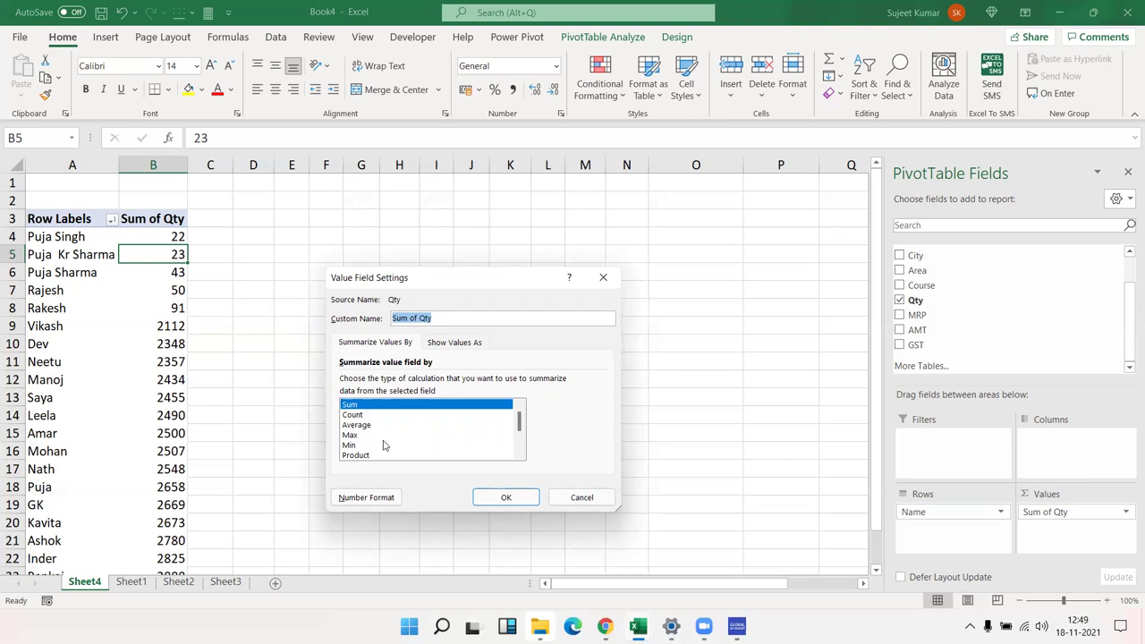
{"action": "left_click", "coordinate": [609, 271]}
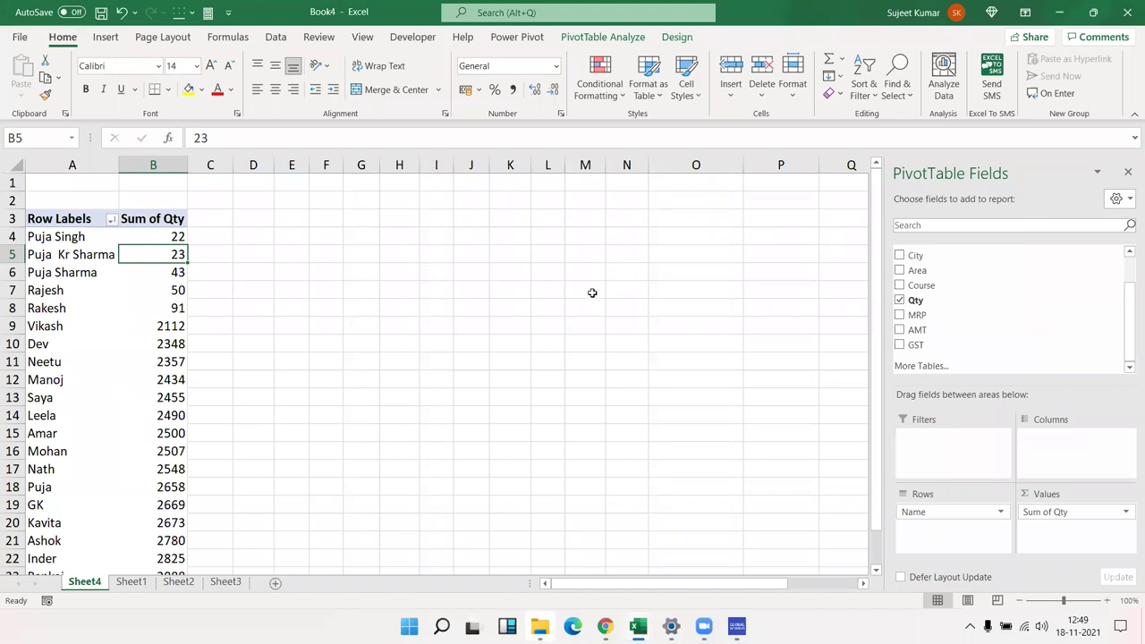
Look over the City, Area and Course entries in Sheet1, then return to the Sheet4 pivot
{"action": "left_click", "coordinate": [134, 583]}
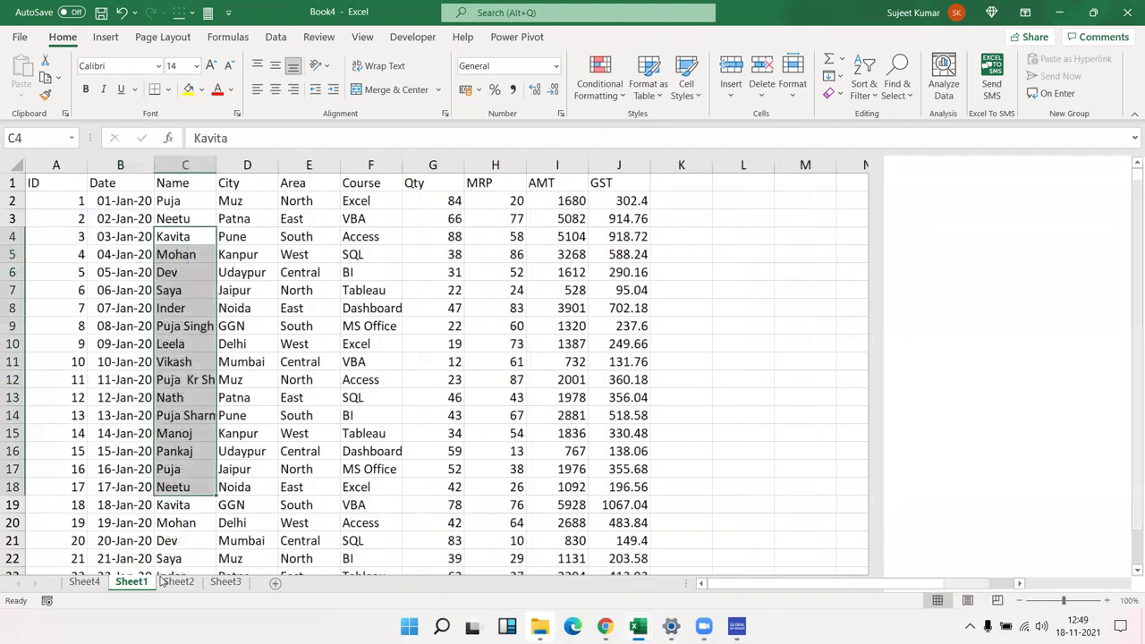
{"action": "left_click", "coordinate": [253, 266]}
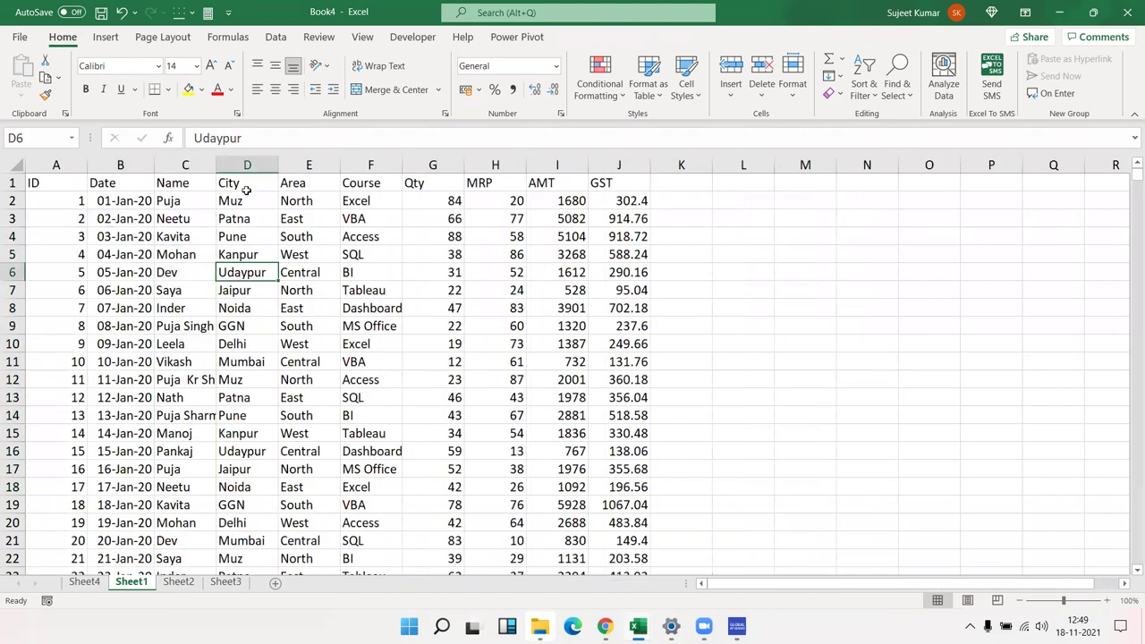
{"action": "left_click_drag", "start_coordinate": [246, 189], "coordinate": [247, 328]}
{"action": "left_click_drag", "start_coordinate": [305, 184], "coordinate": [327, 299]}
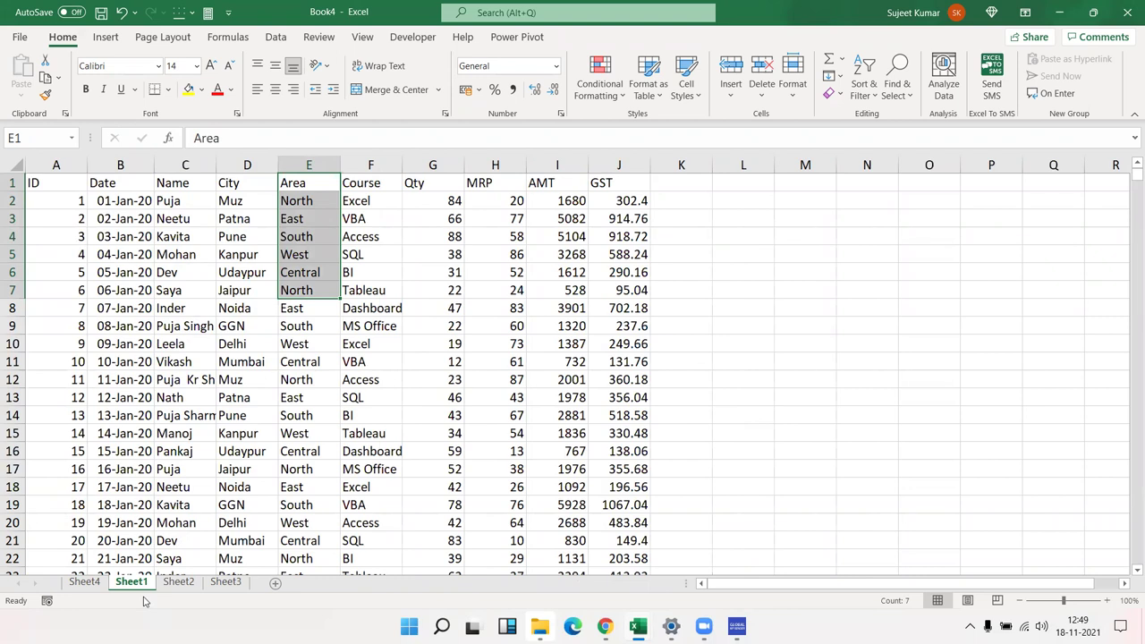
{"action": "left_click", "coordinate": [370, 397]}
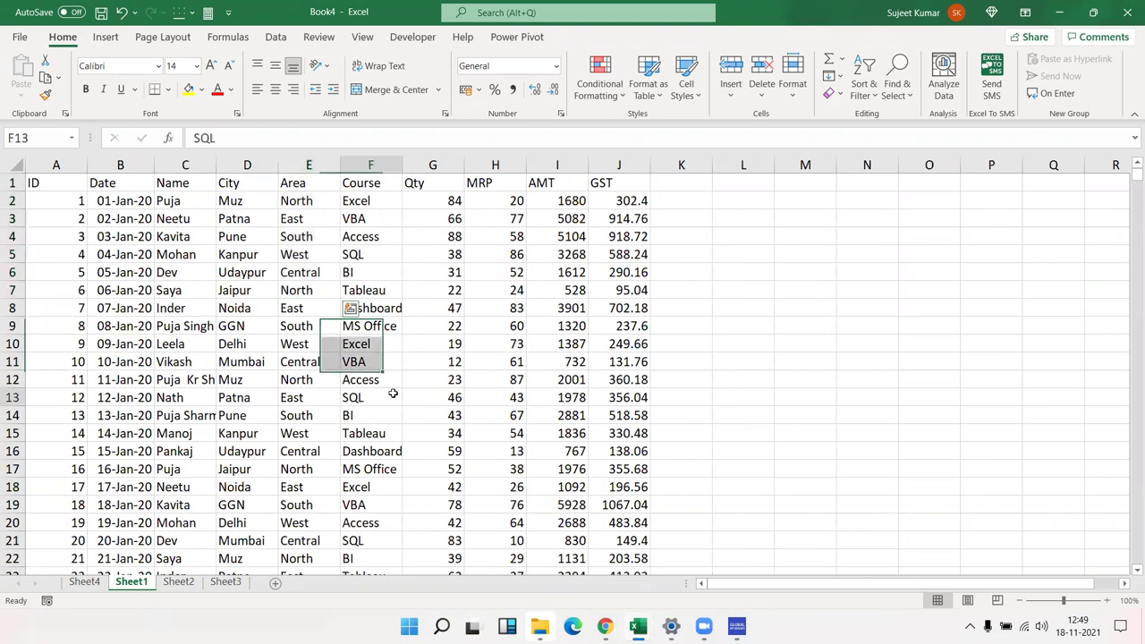
{"action": "left_click", "coordinate": [88, 582]}
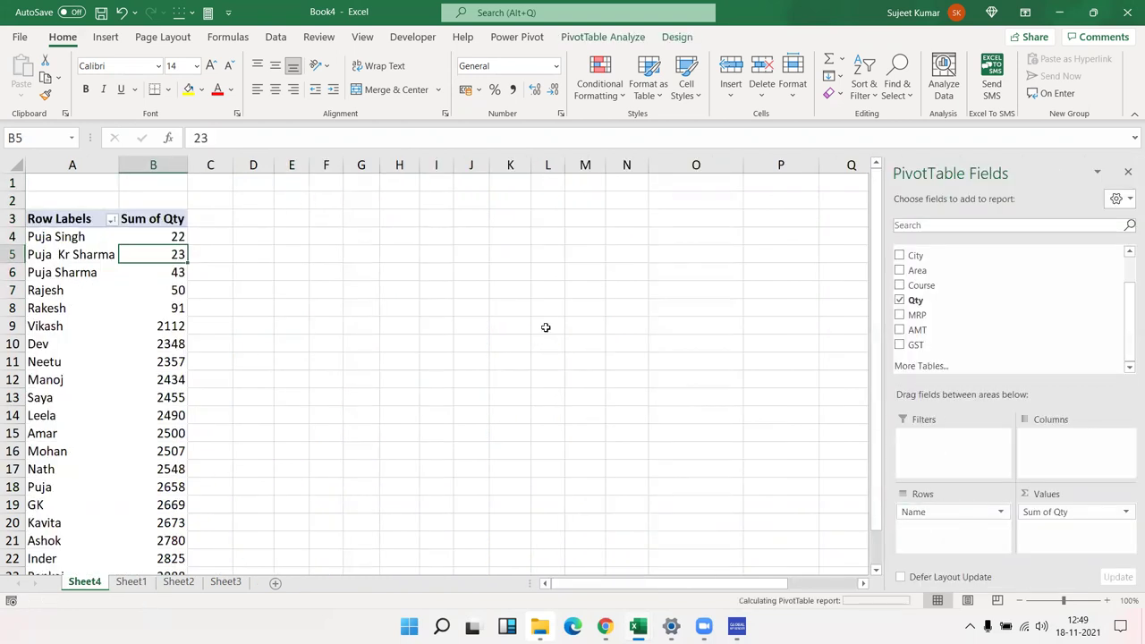
Rebuild the pivot with City in Rows, Area in Columns and Sum of Qty in Values
{"action": "left_click_drag", "start_coordinate": [1071, 512], "coordinate": [1008, 297]}
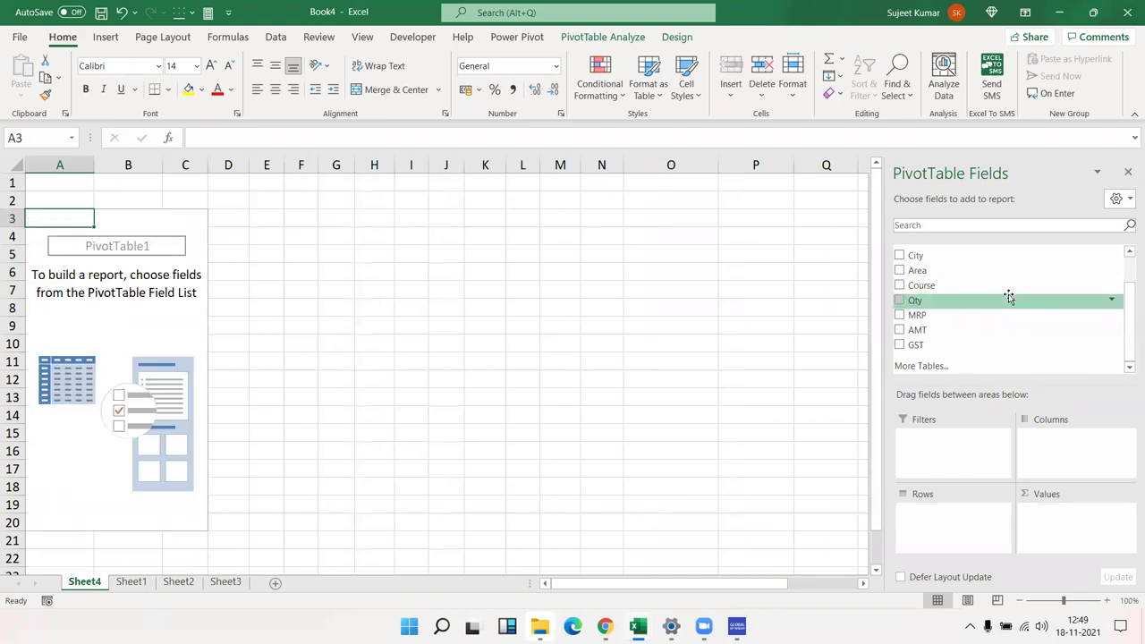
{"action": "left_click_drag", "start_coordinate": [971, 258], "coordinate": [954, 537]}
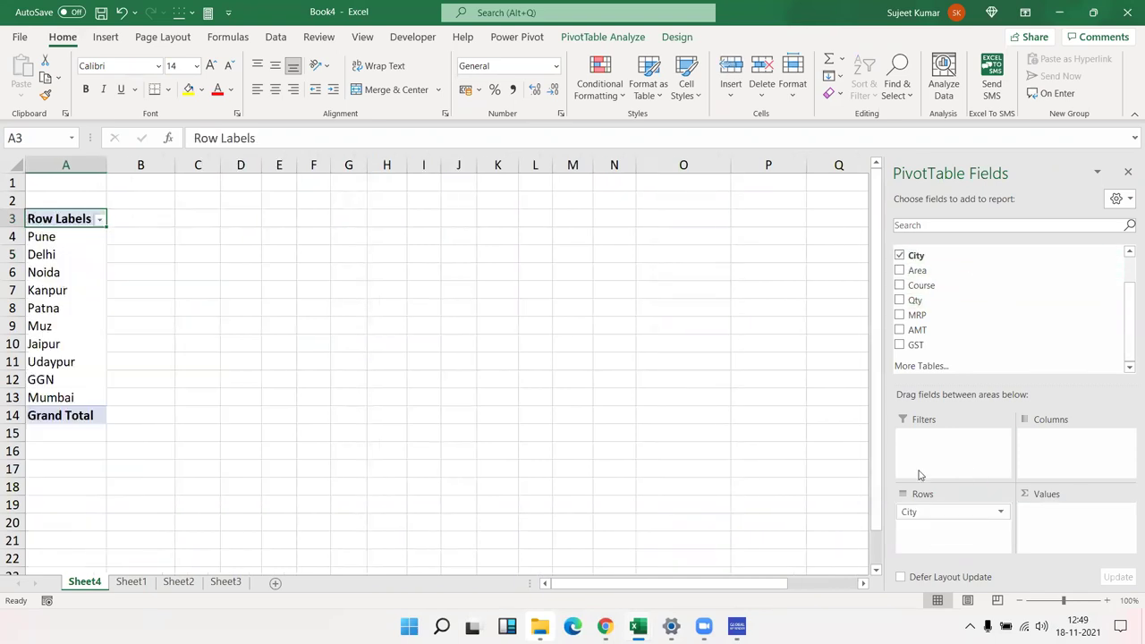
{"action": "left_click_drag", "start_coordinate": [922, 271], "coordinate": [1064, 445]}
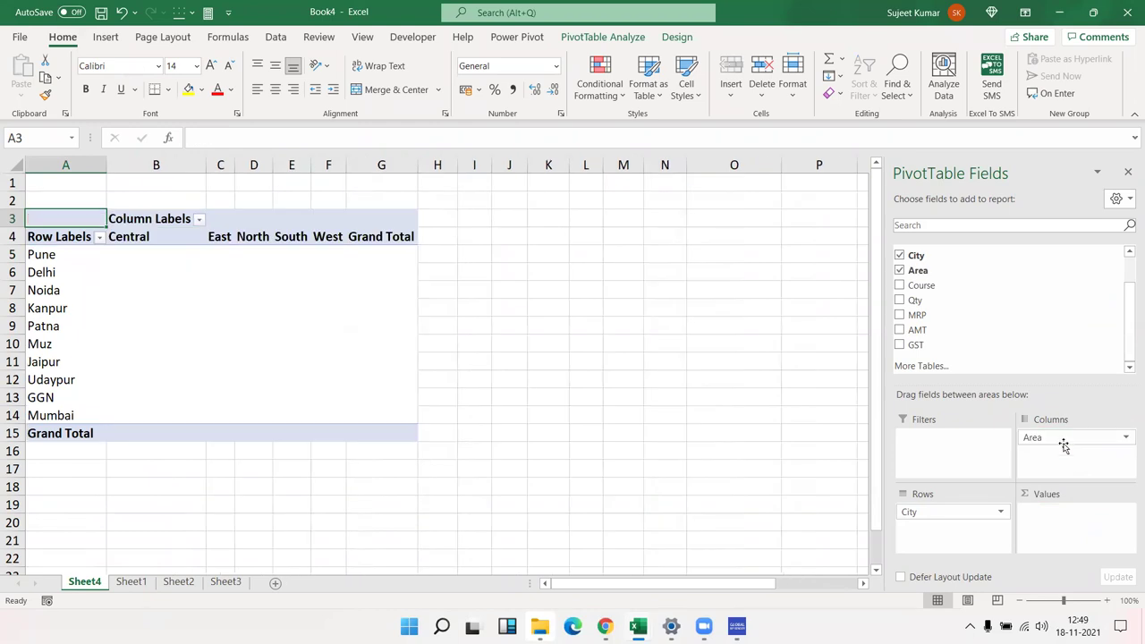
{"action": "mouse_move", "coordinate": [916, 301]}
{"action": "left_mouse_down"}
{"action": "mouse_move", "coordinate": [1060, 547]}
{"action": "mouse_move", "coordinate": [1039, 535]}
{"action": "left_mouse_up"}
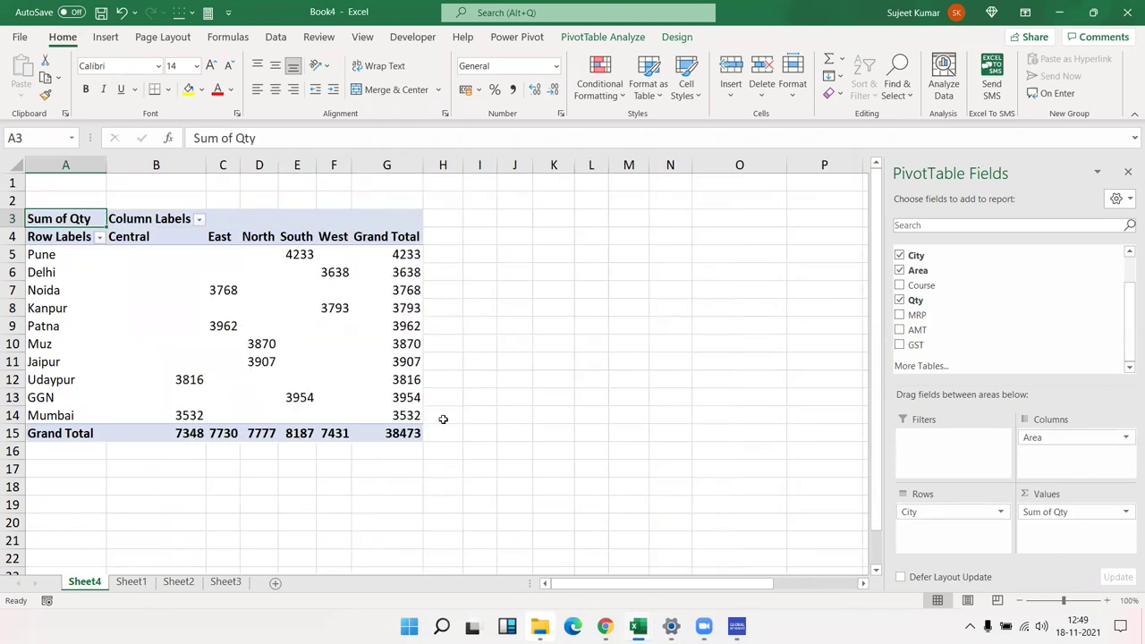
{"action": "mouse_move", "coordinate": [368, 408]}
{"action": "left_mouse_down"}
{"action": "mouse_move", "coordinate": [197, 300]}
{"action": "mouse_move", "coordinate": [183, 277]}
{"action": "left_mouse_up"}
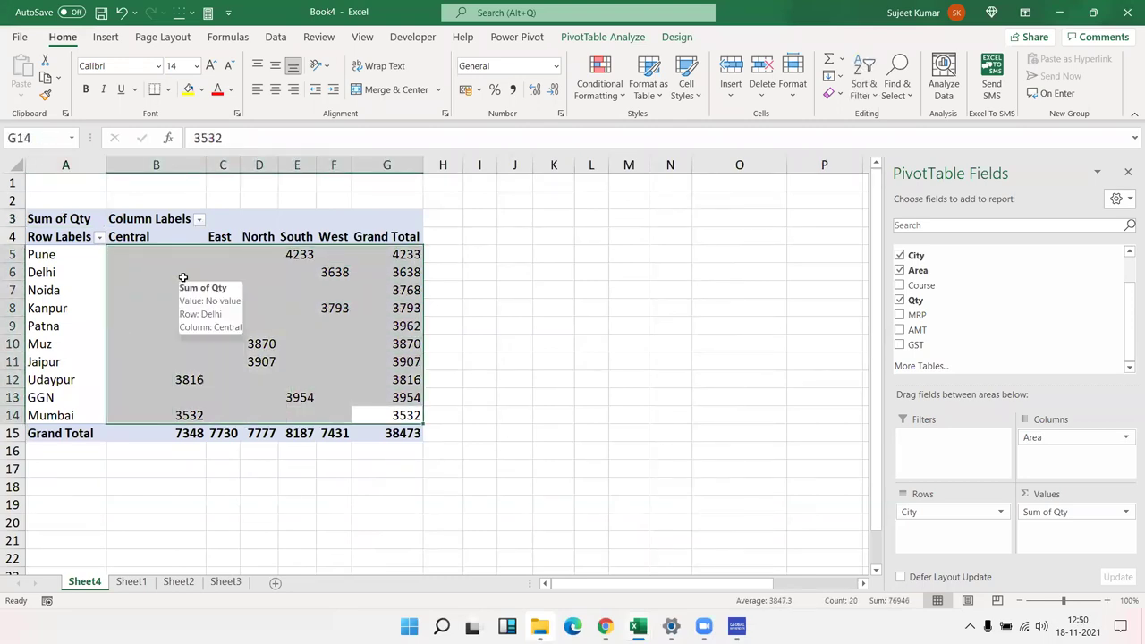
Set the PivotTable Options so empty cells show 0
{"action": "right_click", "coordinate": [270, 274]}
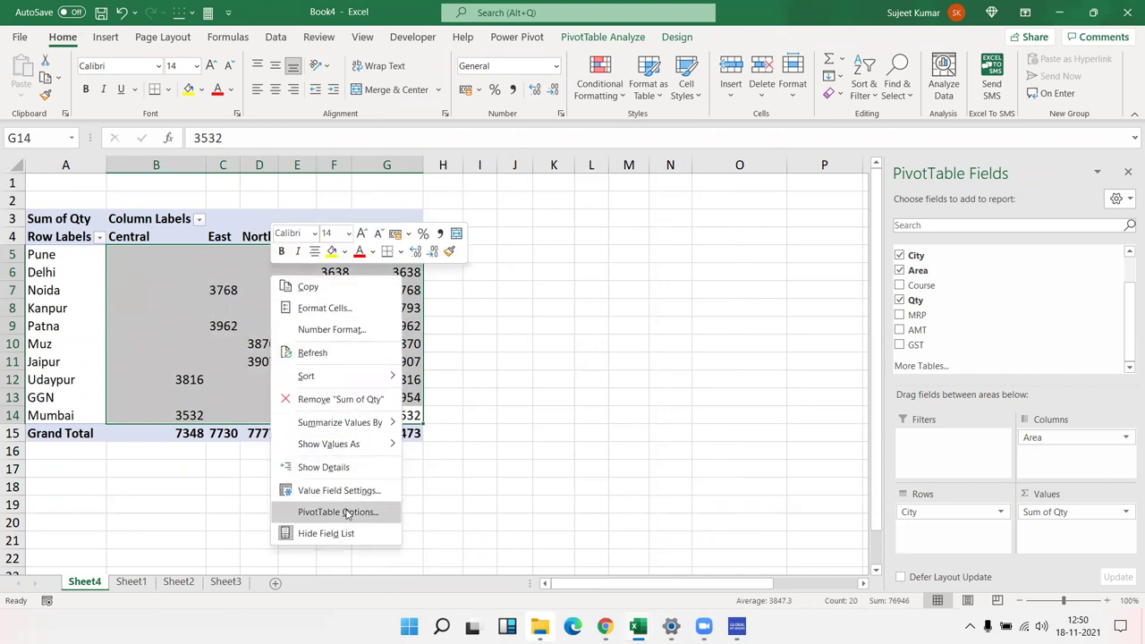
{"action": "left_click", "coordinate": [345, 512]}
{"action": "left_click", "coordinate": [335, 446]}
{"action": "type", "text": "0"}
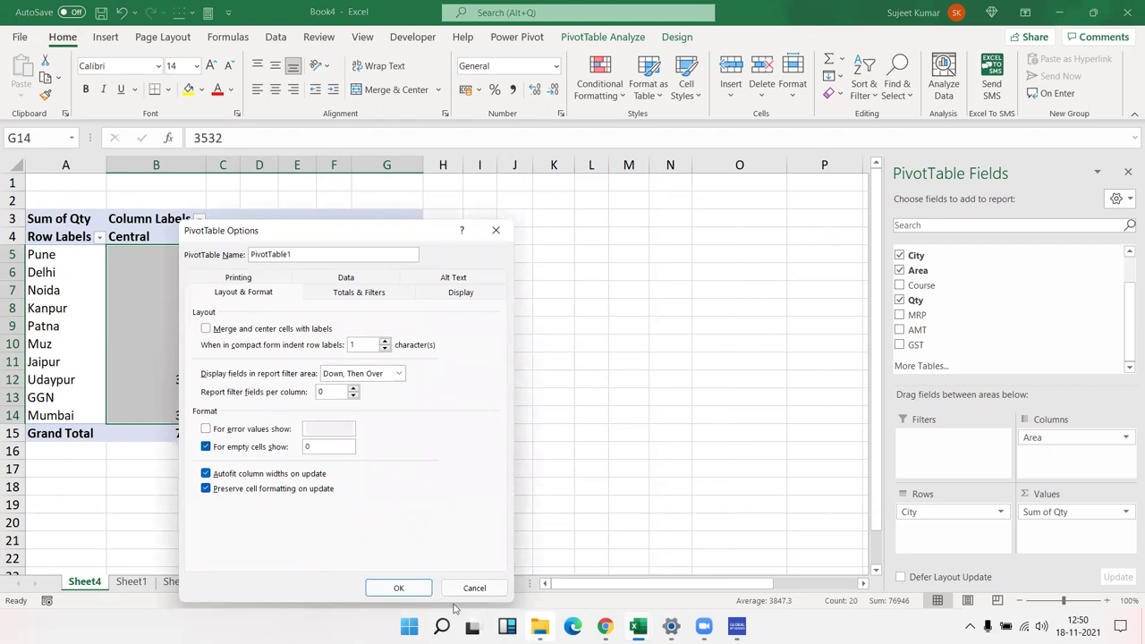
{"action": "left_click", "coordinate": [398, 587]}
Review the South and West values and the Pune-to-Mumbai city rows, then rearrange the Area field
{"action": "left_click", "coordinate": [342, 397]}
{"action": "mouse_move", "coordinate": [343, 413]}
{"action": "left_mouse_down"}
{"action": "mouse_move", "coordinate": [289, 266]}
{"action": "mouse_move", "coordinate": [188, 260]}
{"action": "left_mouse_up"}
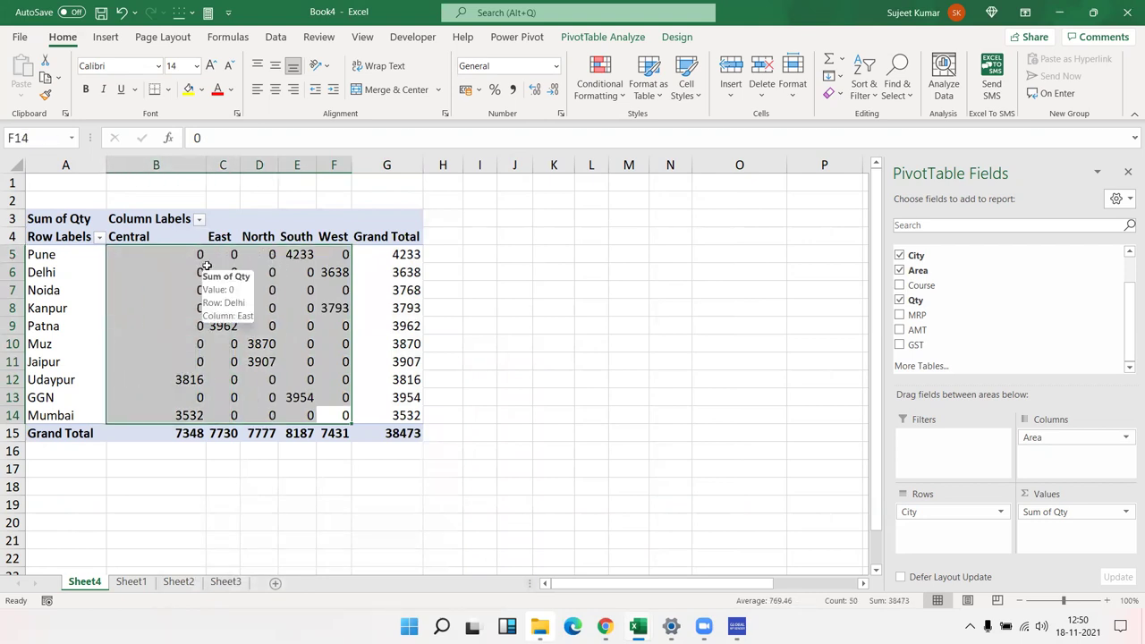
{"action": "left_click", "coordinate": [334, 322]}
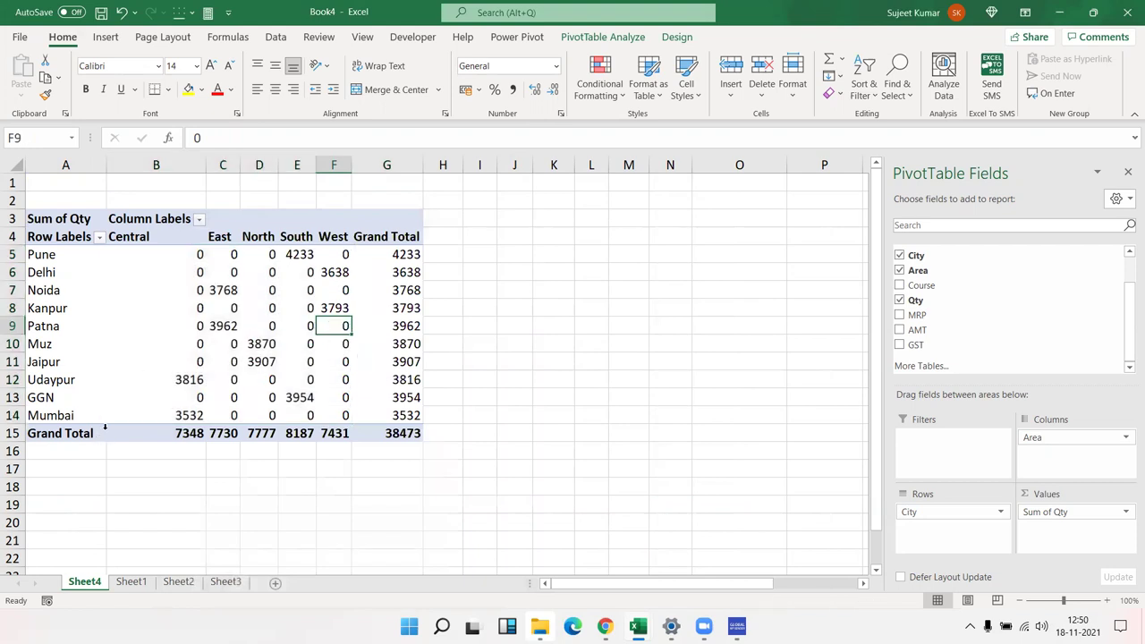
{"action": "left_click_drag", "start_coordinate": [79, 261], "coordinate": [81, 415]}
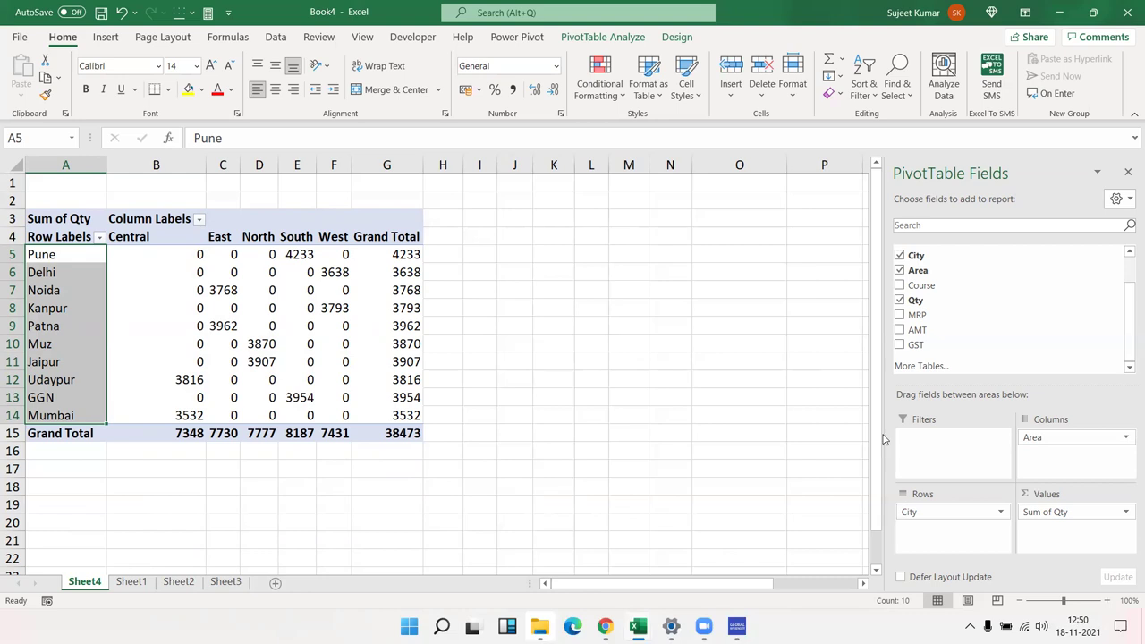
{"action": "left_click_drag", "start_coordinate": [146, 240], "coordinate": [382, 251]}
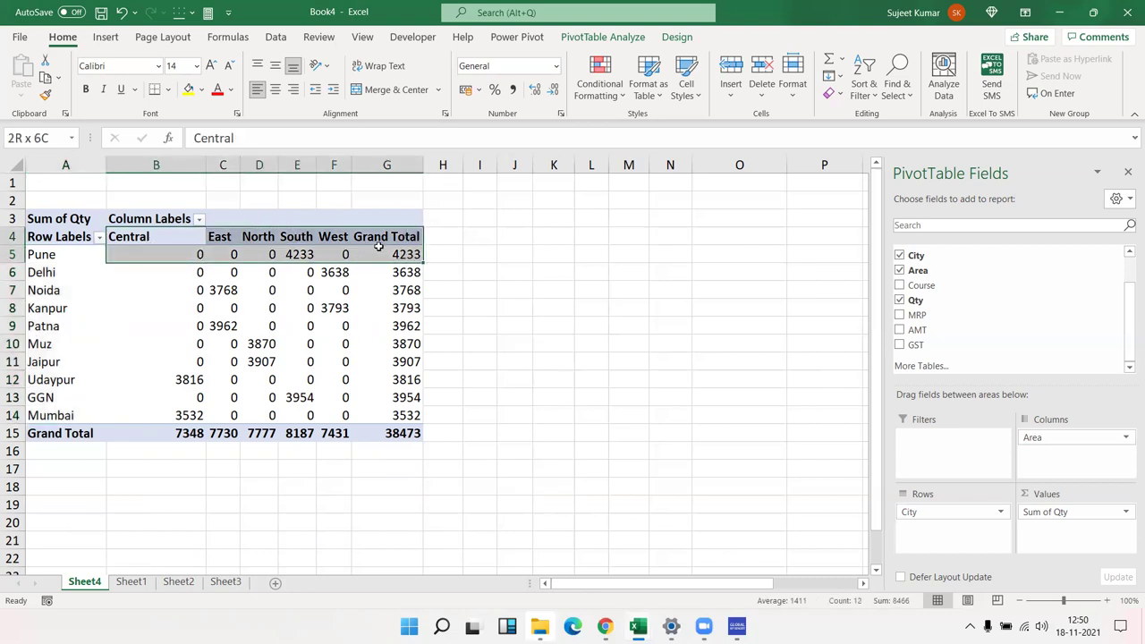
{"action": "scroll", "coordinate": [930, 340], "scroll_direction": "up", "scroll_amount": 1}
{"action": "mouse_move", "coordinate": [1065, 437]}
{"action": "left_mouse_down"}
{"action": "mouse_move", "coordinate": [1085, 459]}
{"action": "mouse_move", "coordinate": [948, 439]}
{"action": "left_mouse_up"}
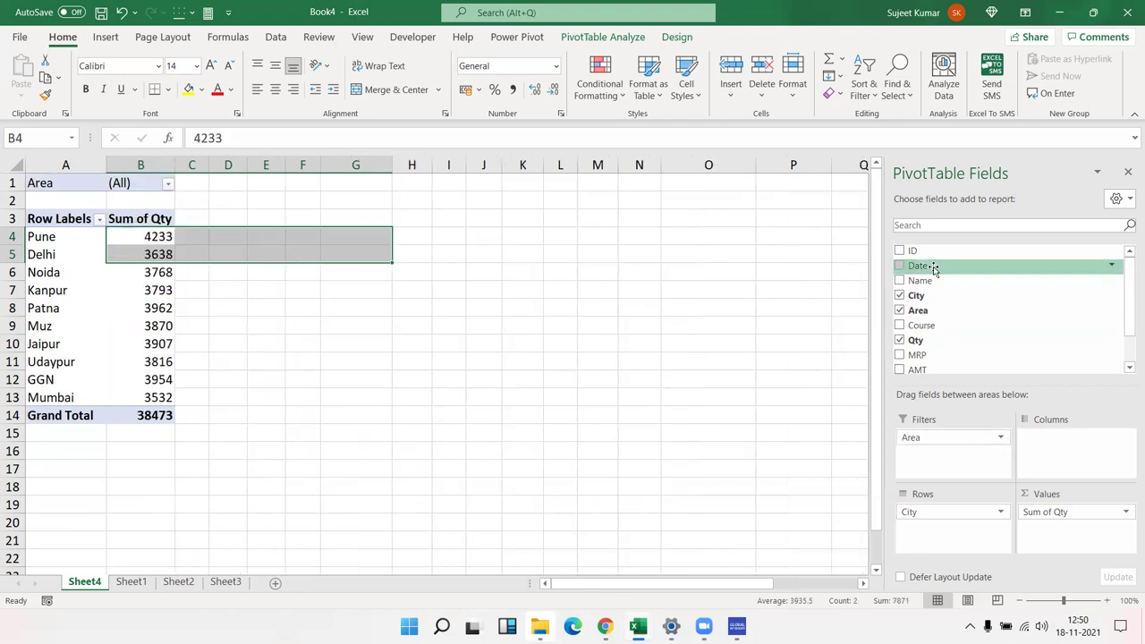
Move Area into the filters and attempt to ungroup the date year headers
{"action": "left_click_drag", "start_coordinate": [934, 266], "coordinate": [1068, 453]}
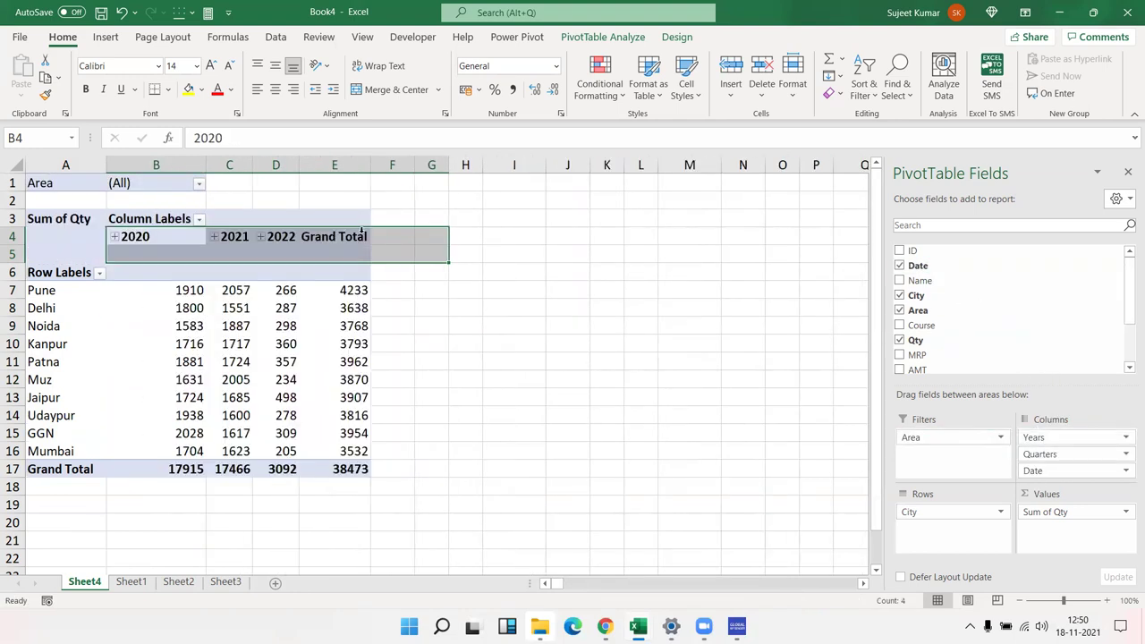
{"action": "right_click", "coordinate": [280, 235]}
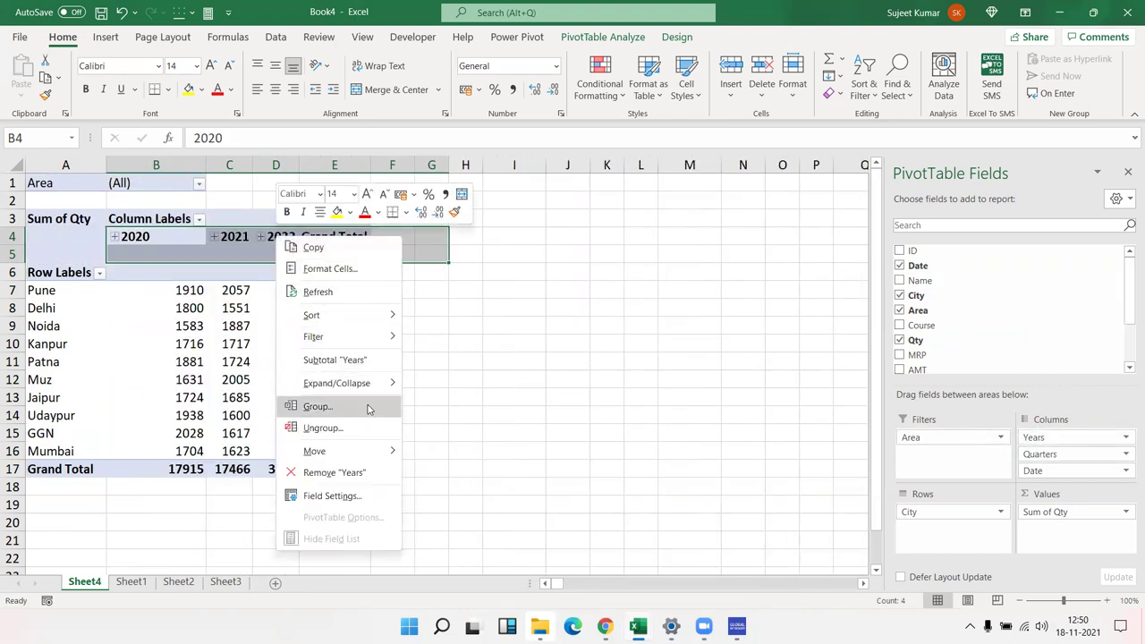
{"action": "left_click", "coordinate": [336, 430]}
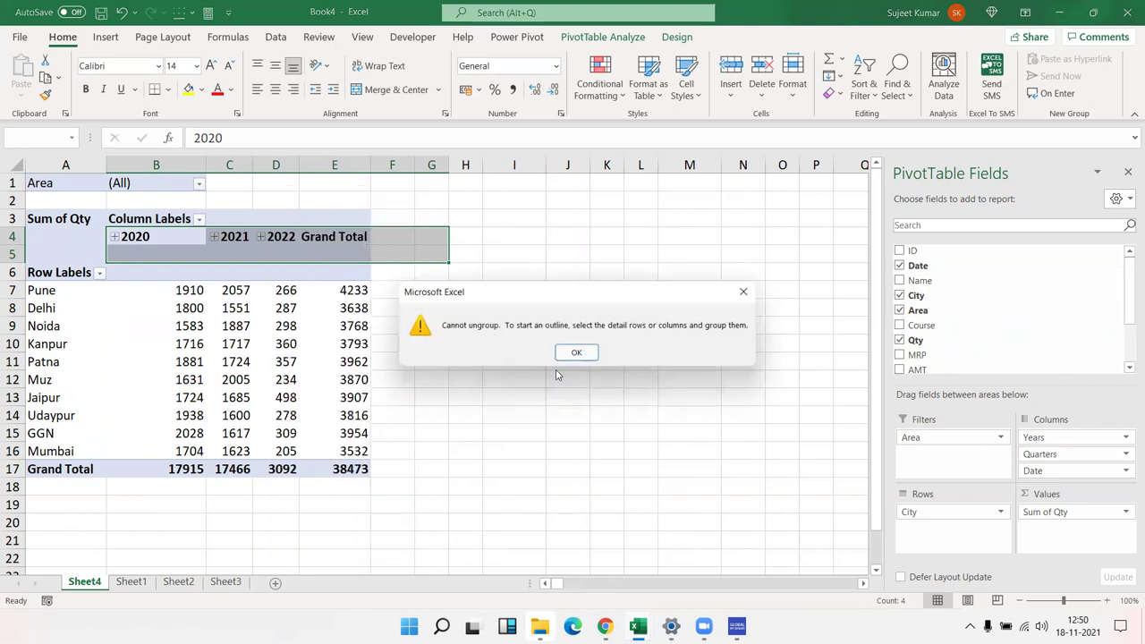
{"action": "left_click", "coordinate": [581, 354]}
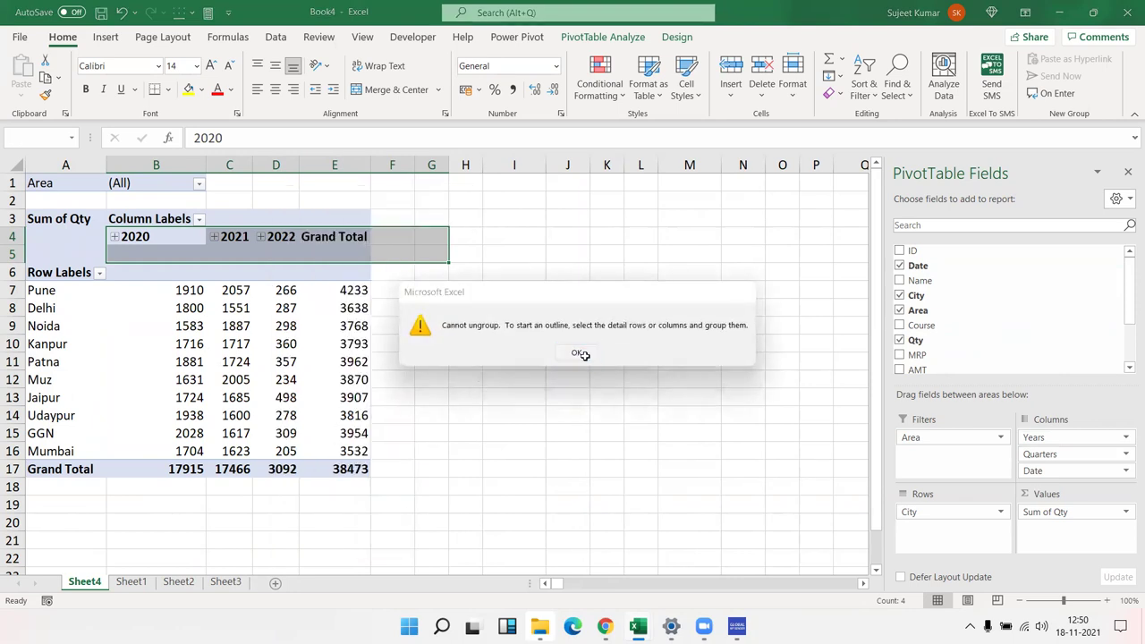
{"action": "left_click", "coordinate": [244, 356]}
Group the Date columns by Days only, clearing Years, Quarters and Months
{"action": "right_click", "coordinate": [178, 239]}
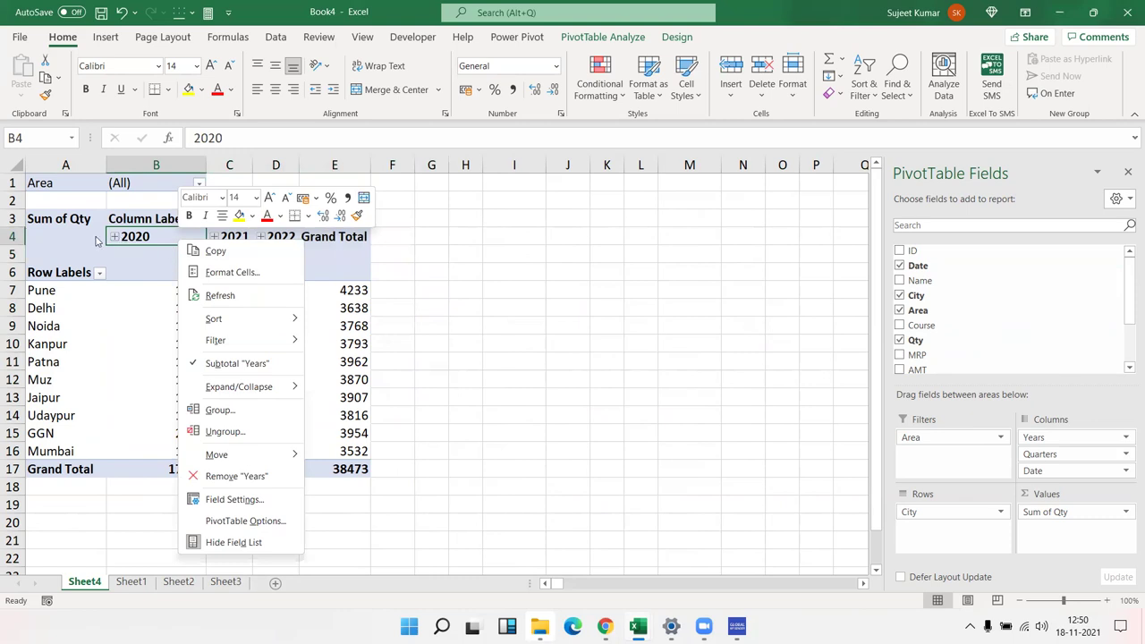
{"action": "left_click", "coordinate": [254, 411]}
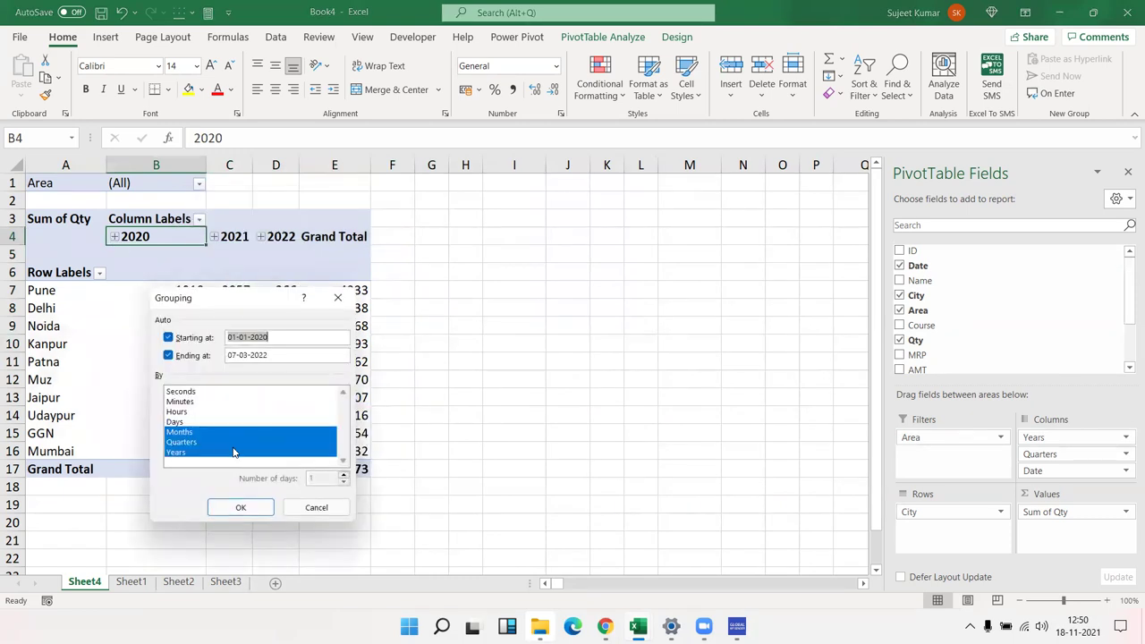
{"action": "left_click", "coordinate": [229, 452]}
{"action": "left_click", "coordinate": [226, 443]}
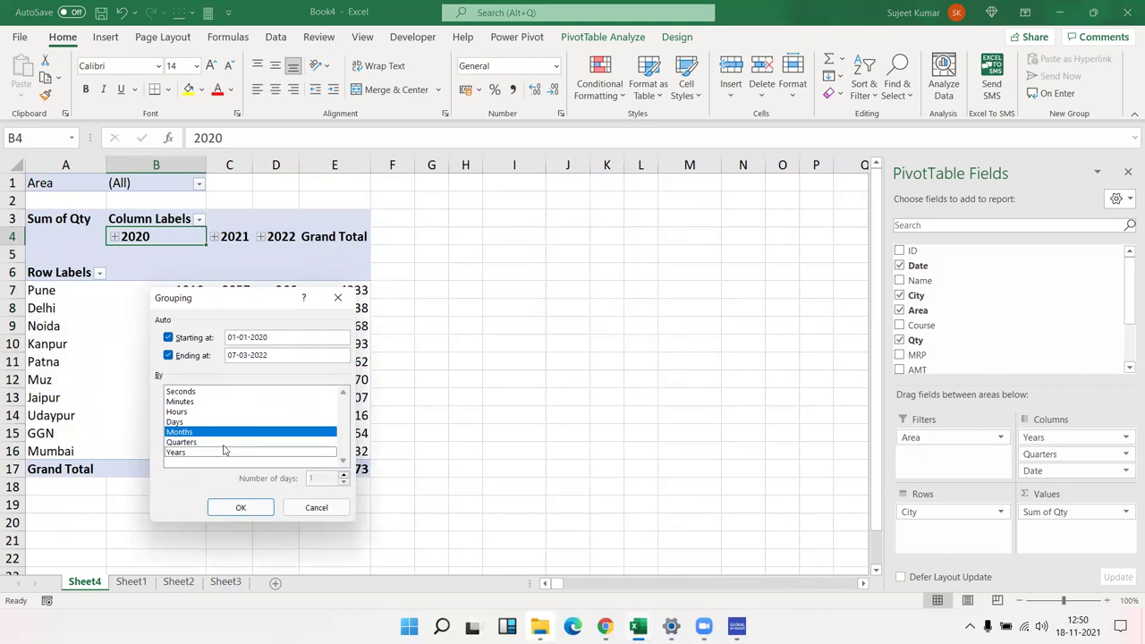
{"action": "left_click", "coordinate": [223, 432]}
{"action": "left_click", "coordinate": [222, 422]}
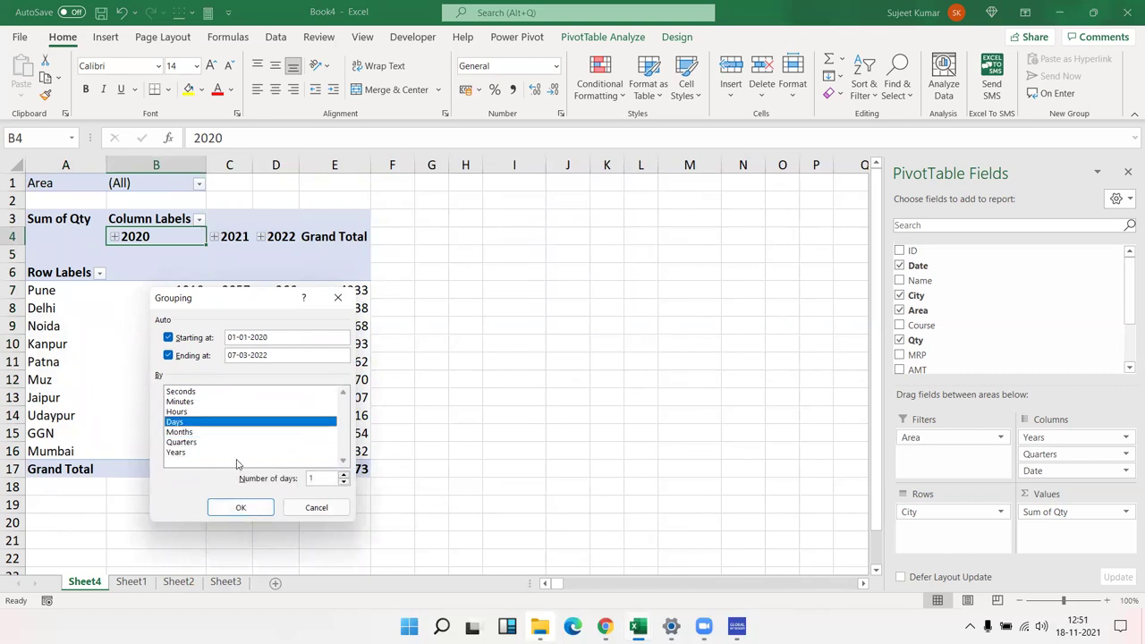
{"action": "left_click", "coordinate": [241, 508]}
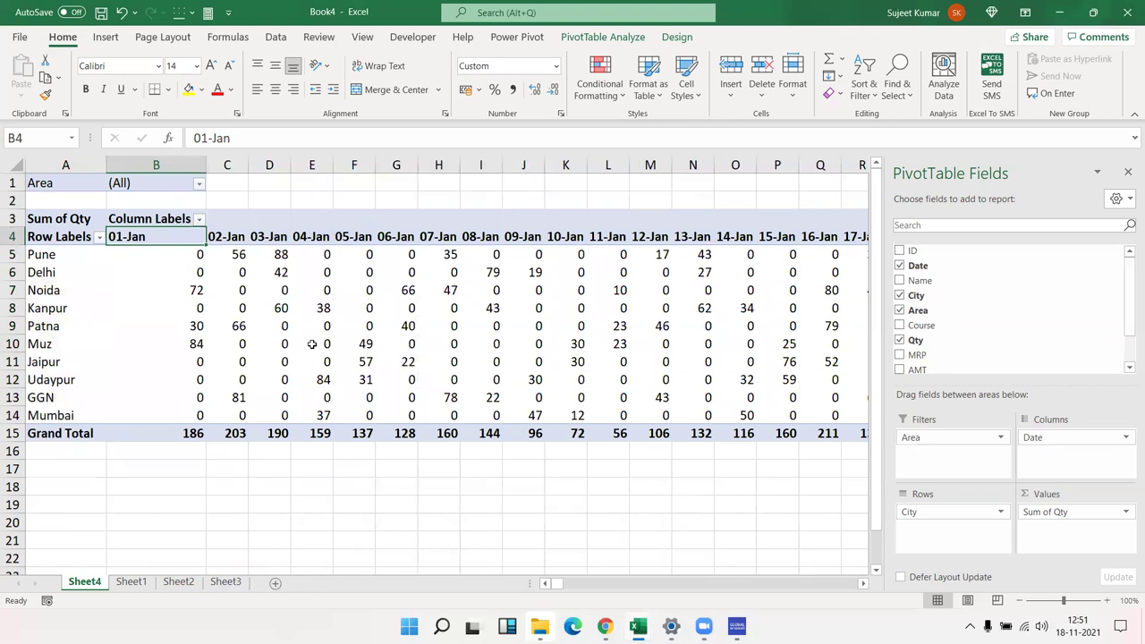
{"action": "key", "text": "Right"}
{"action": "key", "text": "Right"}
{"action": "key", "text": "Right"}
{"action": "key", "text": "Right"}
{"action": "key", "text": "Right"}
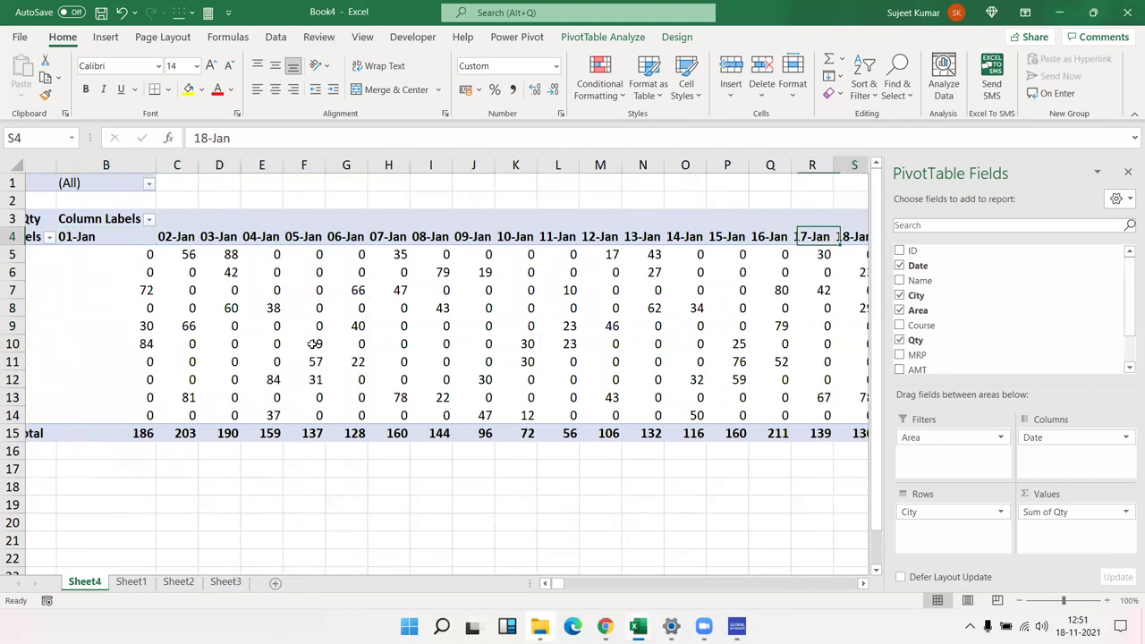
{"action": "key", "text": "Right"}
{"action": "key", "text": "Right"}
{"action": "key", "text": "Right"}
{"action": "key", "text": "Right"}
{"action": "key", "text": "Right"}
{"action": "key", "text": "Right"}
{"action": "key", "text": "Right"}
{"action": "key", "text": "Right"}
{"action": "key", "text": "Right"}
{"action": "key", "text": "Right"}
{"action": "key", "text": "Right"}
{"action": "key", "text": "Right"}
{"action": "key", "text": "Right"}
{"action": "key", "text": "Right"}
{"action": "key", "text": "Right"}
{"action": "key", "text": "Right"}
{"action": "key", "text": "Right"}
{"action": "key", "text": "Right"}
{"action": "key", "text": "Right"}
{"action": "key", "text": "Right"}
{"action": "key", "text": "Right"}
{"action": "key", "text": "Right"}
{"action": "key", "text": "Right"}
{"action": "key", "text": "Right"}
{"action": "key", "text": "Right"}
{"action": "key", "text": "Right"}
{"action": "key", "text": "Right"}
{"action": "key", "text": "Right"}
{"action": "key", "text": "Right"}
{"action": "key", "text": "Right"}
{"action": "key", "text": "Right"}
{"action": "key", "text": "Right"}
{"action": "key", "text": "Right"}
{"action": "key", "text": "Right"}
{"action": "key", "text": "Right"}
{"action": "key", "text": "Right"}
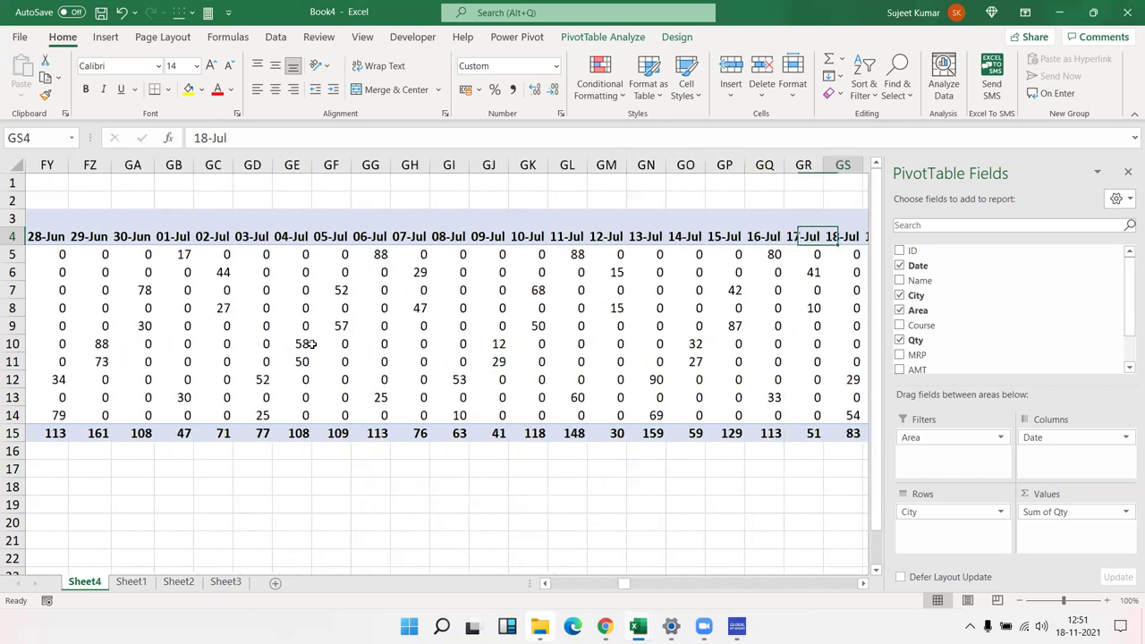
{"action": "key", "text": "Right"}
{"action": "key", "text": "Right"}
{"action": "key", "text": "Right"}
{"action": "key", "text": "Right"}
{"action": "key", "text": "Right"}
{"action": "key", "text": "Right"}
{"action": "key", "text": "Right"}
{"action": "key", "text": "Right"}
{"action": "key", "text": "Right"}
{"action": "key", "text": "Right"}
{"action": "key", "text": "Right"}
{"action": "key", "text": "Right"}
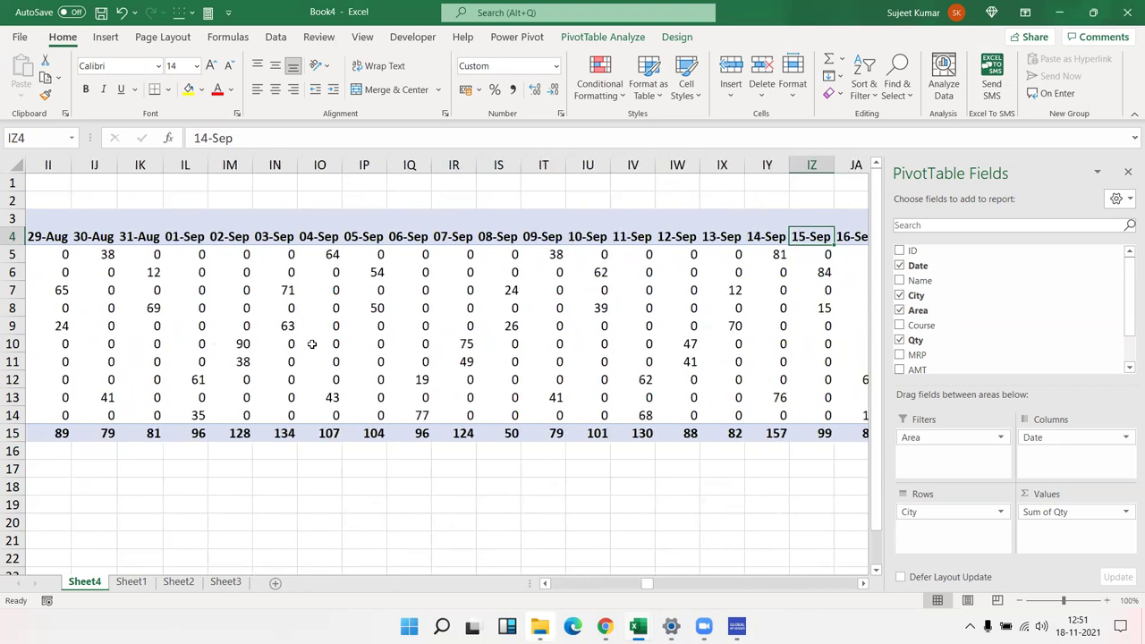
{"action": "key", "text": "Right"}
{"action": "key", "text": "Right"}
{"action": "left_click_drag", "start_coordinate": [653, 589], "coordinate": [547, 591]}
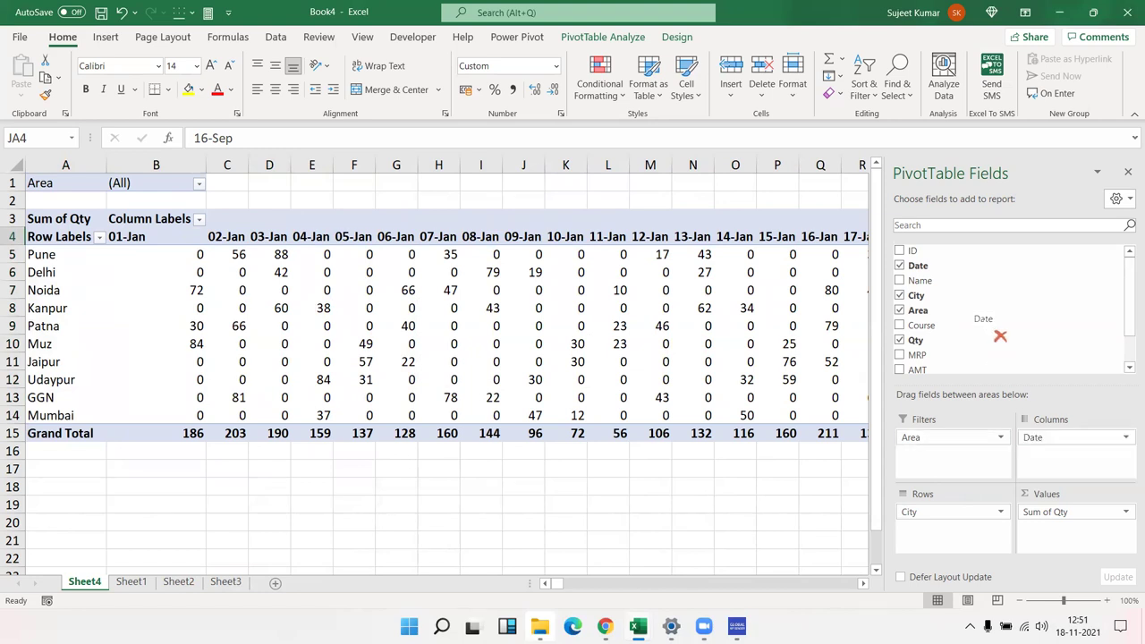
Drop Date from the columns and nest City under Area in the pivot's rows
{"action": "left_click_drag", "start_coordinate": [1031, 445], "coordinate": [997, 332]}
{"action": "mouse_move", "coordinate": [957, 437]}
{"action": "left_mouse_down"}
{"action": "mouse_move", "coordinate": [1092, 462]}
{"action": "mouse_move", "coordinate": [1077, 451]}
{"action": "left_mouse_up"}
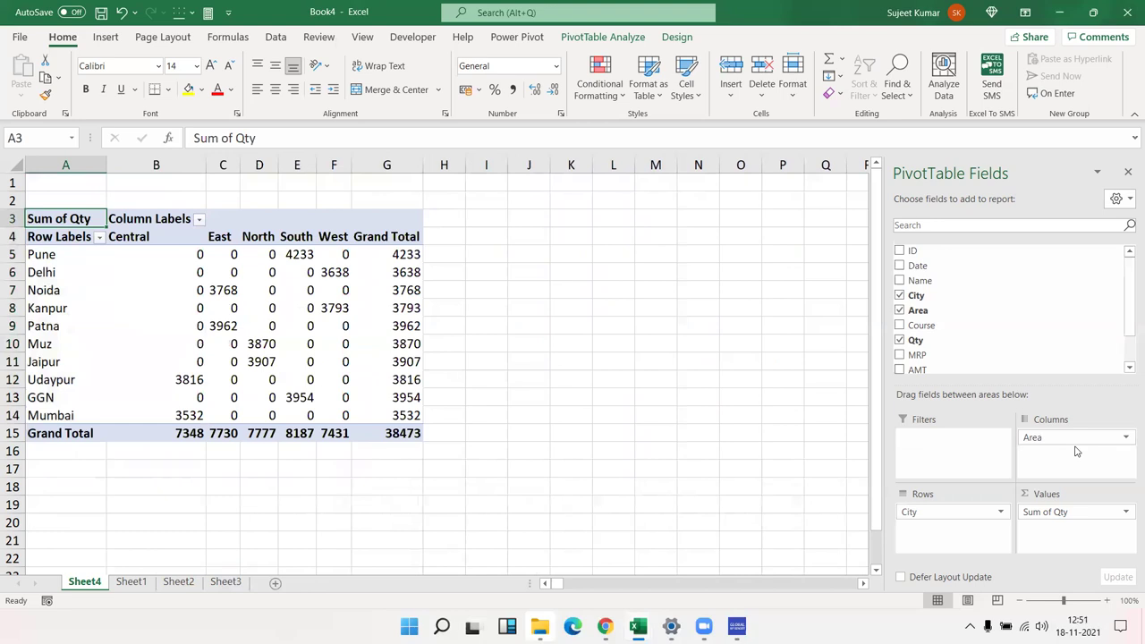
{"action": "mouse_move", "coordinate": [1061, 438]}
{"action": "left_mouse_down"}
{"action": "mouse_move", "coordinate": [971, 550]}
{"action": "mouse_move", "coordinate": [954, 536]}
{"action": "left_mouse_up"}
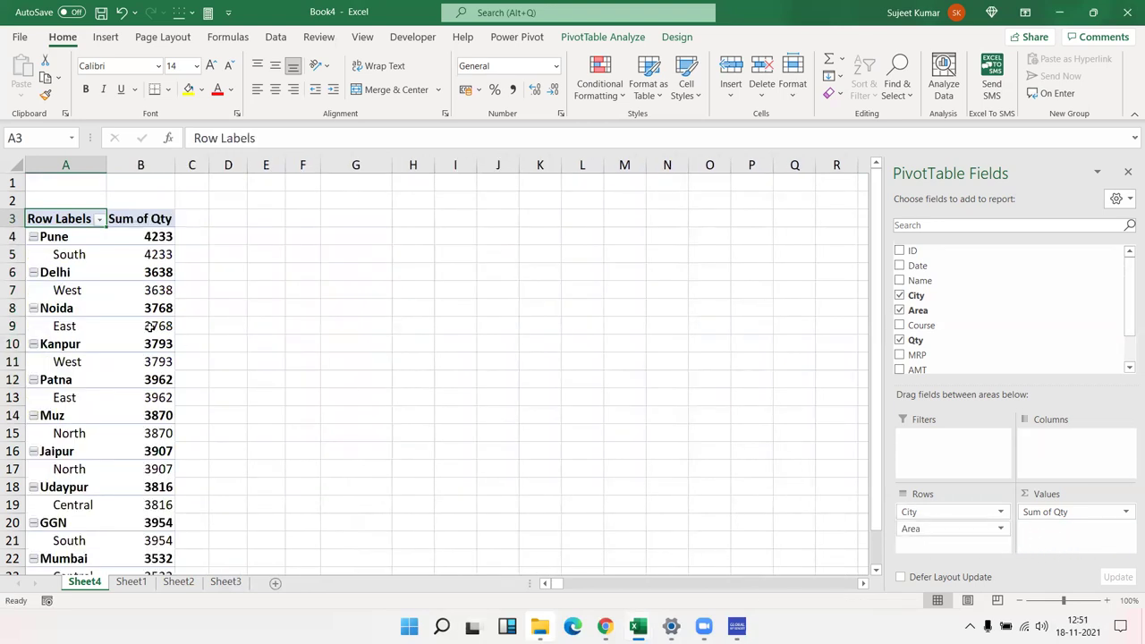
{"action": "left_click_drag", "start_coordinate": [912, 519], "coordinate": [935, 555]}
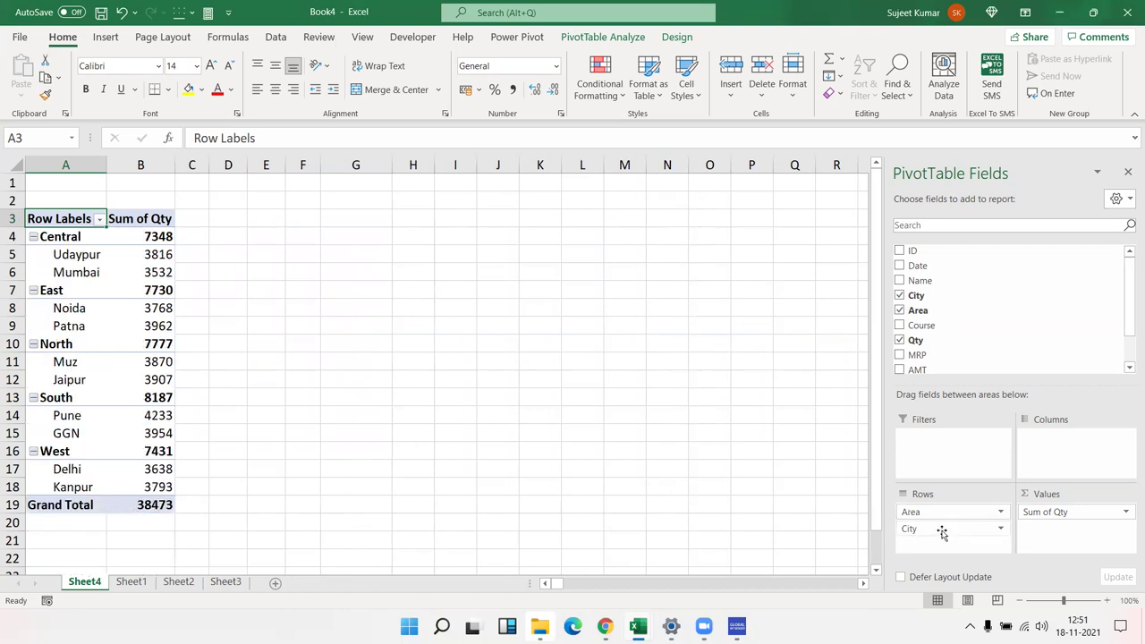
Collapse the Central, East, North, South and West groups to show only the area totals
{"action": "left_click", "coordinate": [27, 272]}
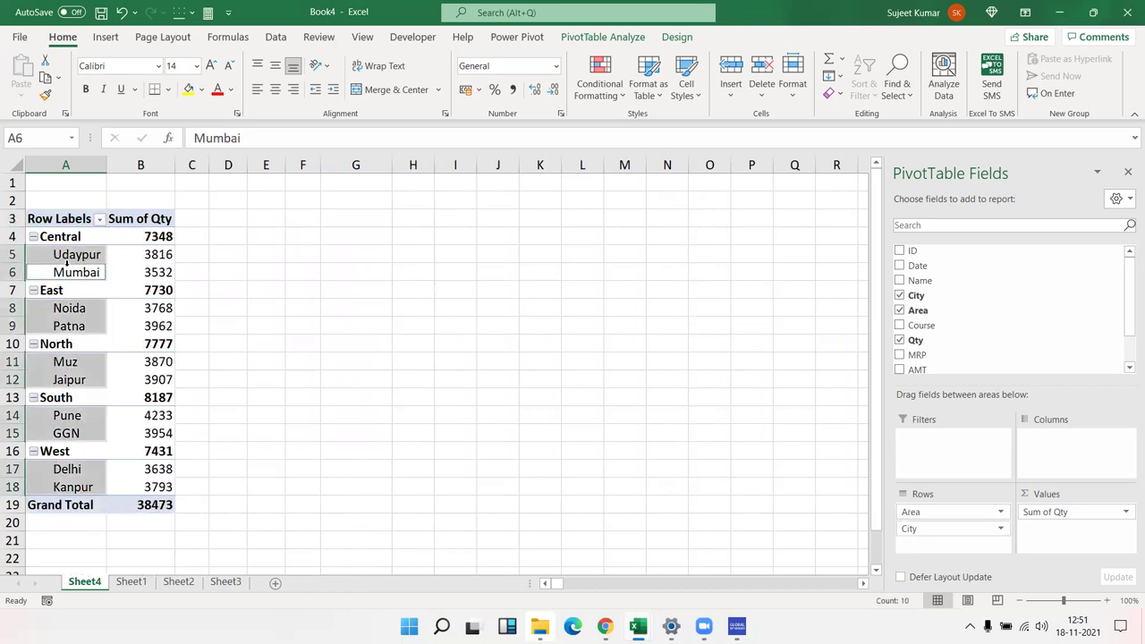
{"action": "left_click", "coordinate": [33, 238]}
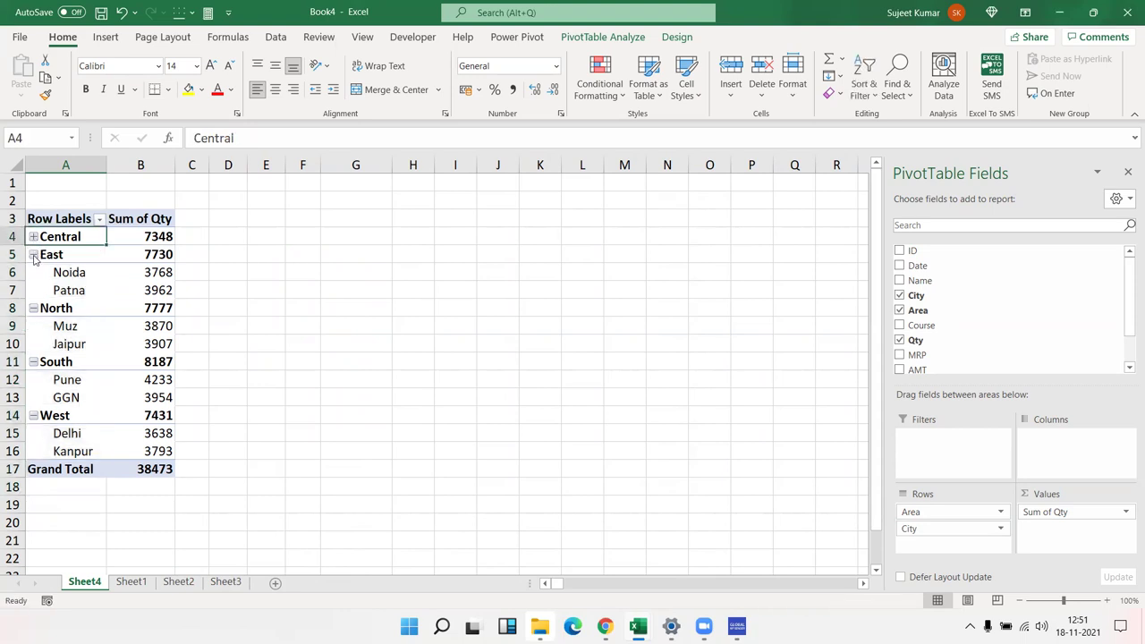
{"action": "left_click", "coordinate": [33, 255]}
{"action": "left_click", "coordinate": [33, 273]}
{"action": "left_click", "coordinate": [33, 291]}
{"action": "left_click", "coordinate": [33, 309]}
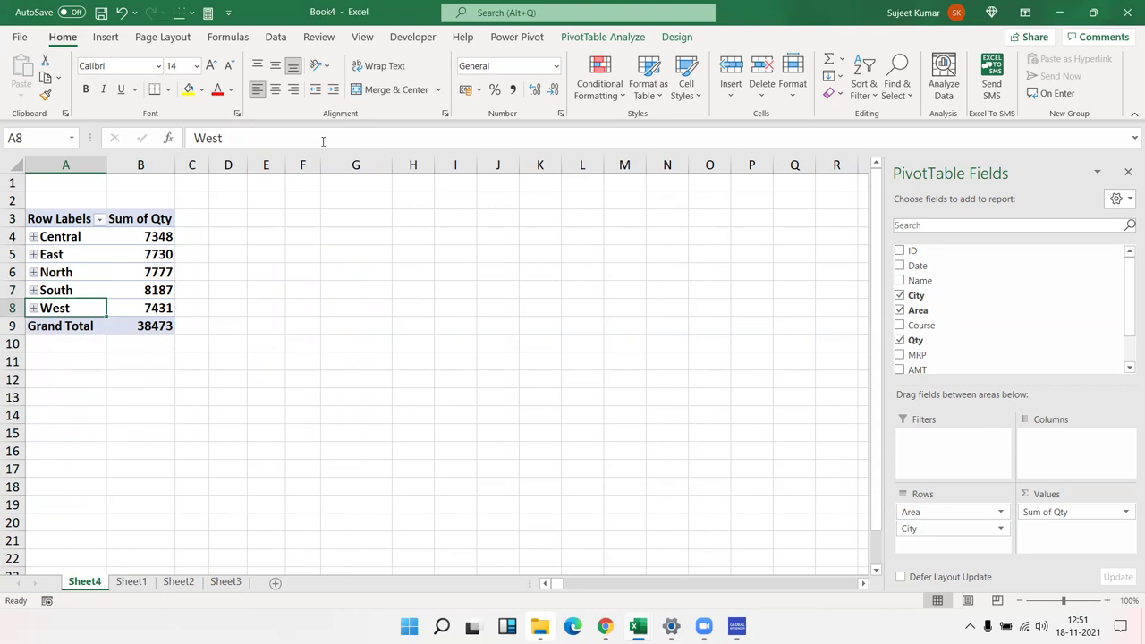
{"action": "left_click", "coordinate": [671, 40]}
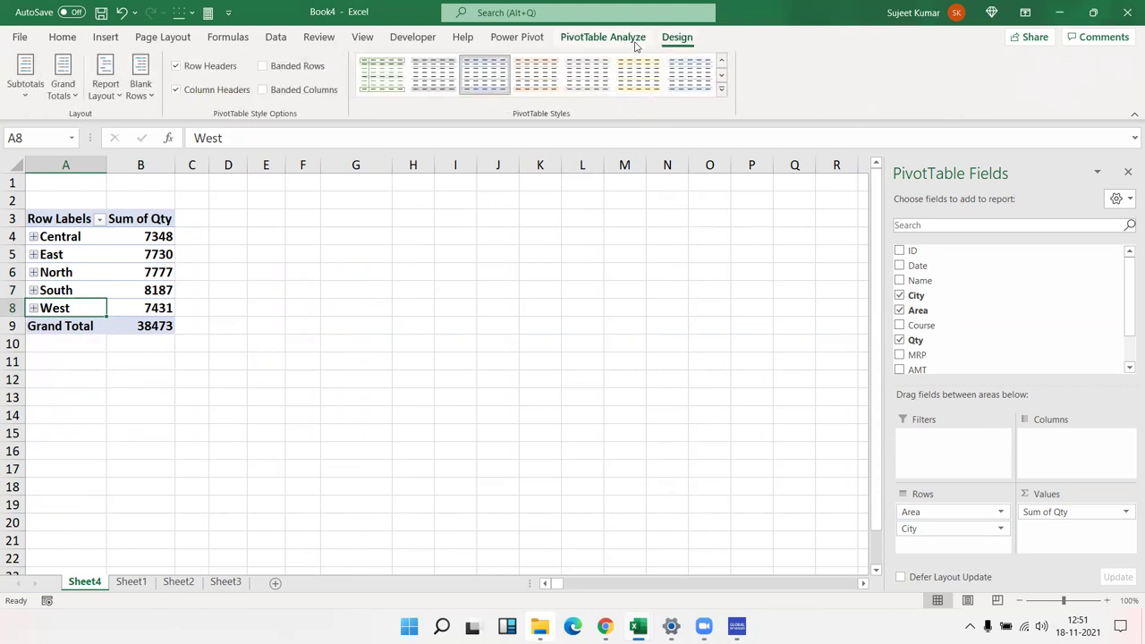
Toggle Expand Field and Collapse Field on the Analyze tab, ending with areas collapsed to totals
{"action": "left_click", "coordinate": [583, 41]}
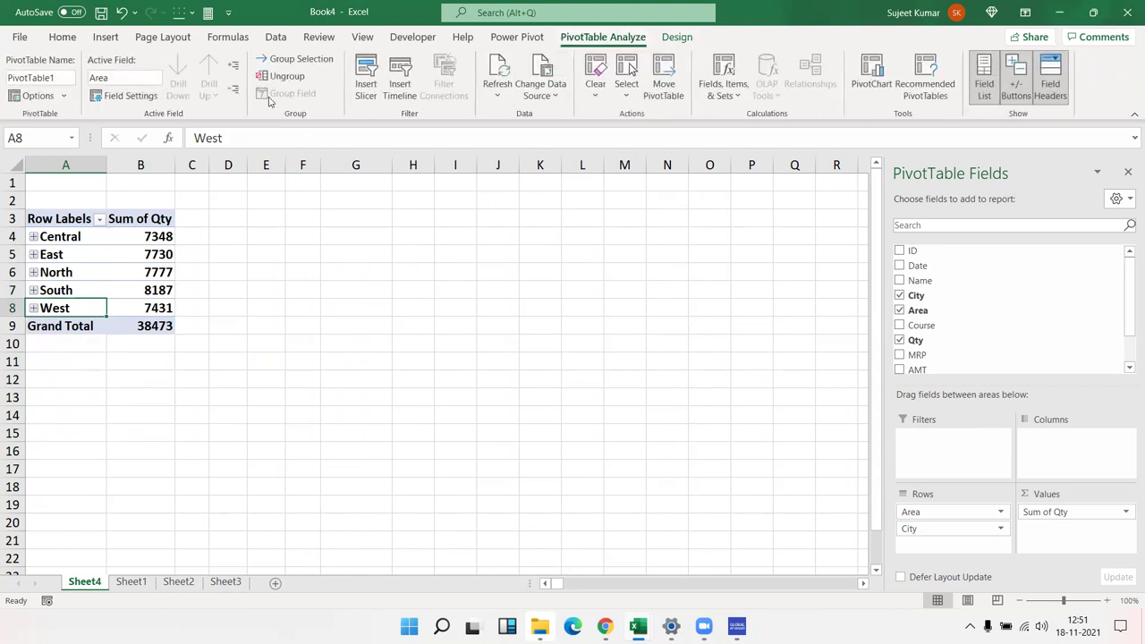
{"action": "left_click", "coordinate": [233, 65]}
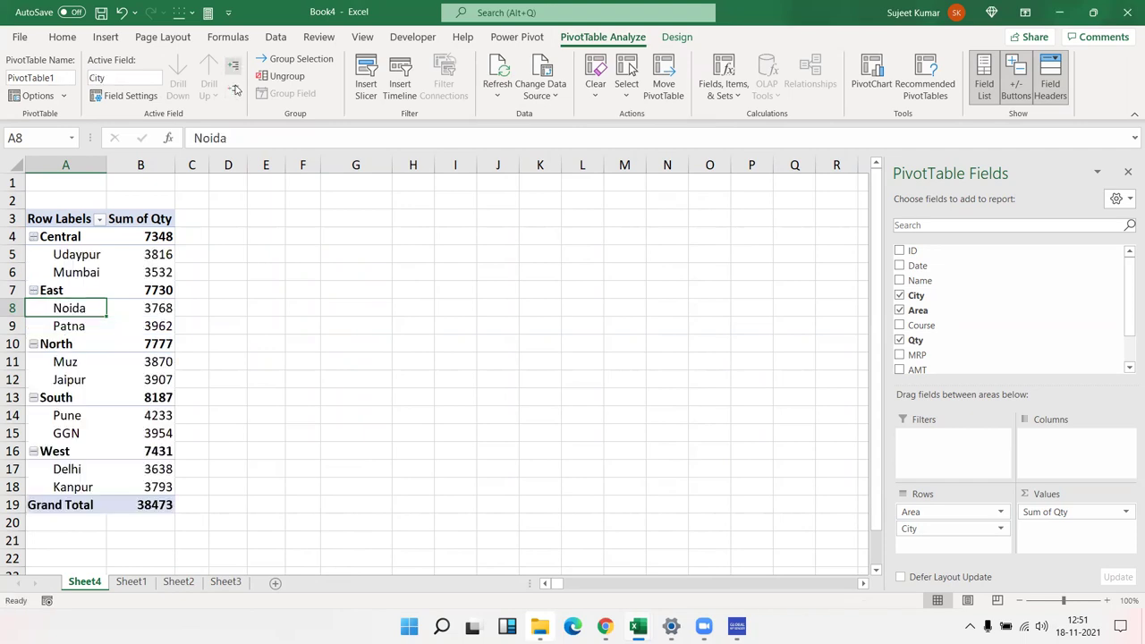
{"action": "left_click", "coordinate": [234, 90]}
{"action": "left_click", "coordinate": [236, 66]}
{"action": "left_click", "coordinate": [235, 91]}
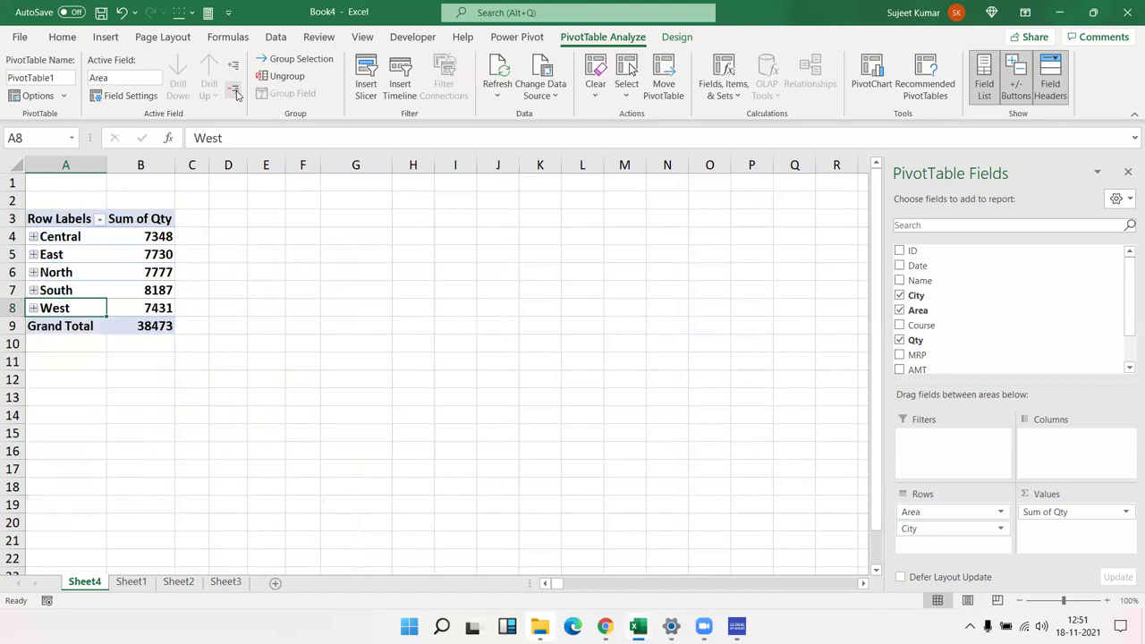
Expand and collapse the East and Central groups individually, then expand every area again
{"action": "left_click", "coordinate": [33, 255]}
{"action": "left_click_drag", "start_coordinate": [90, 273], "coordinate": [94, 295]}
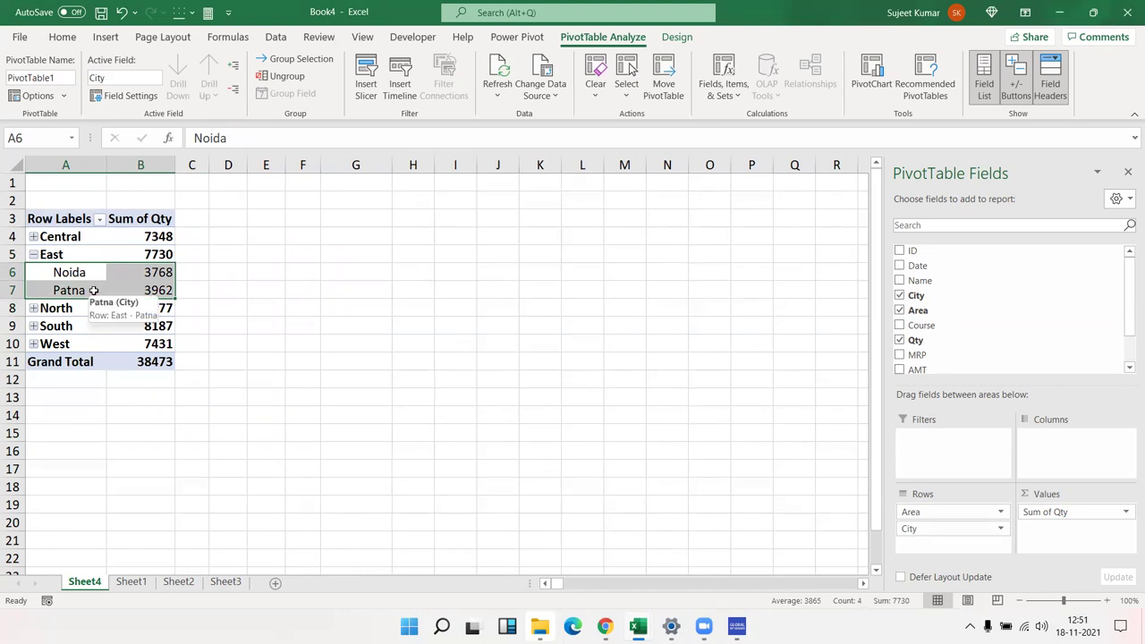
{"action": "left_click", "coordinate": [33, 237]}
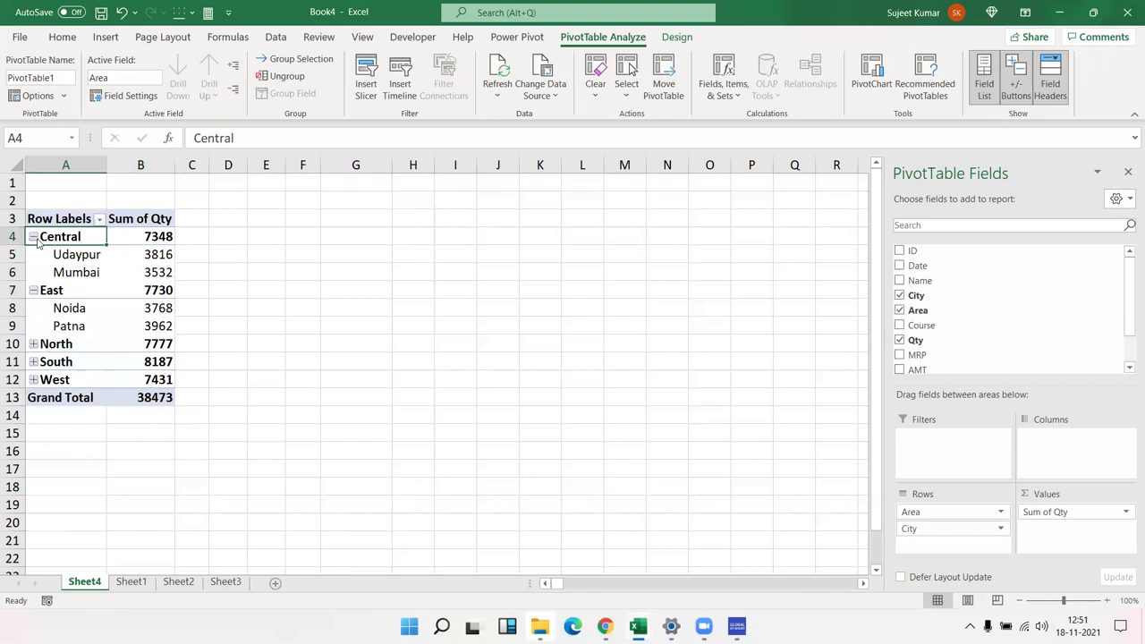
{"action": "left_click", "coordinate": [33, 237]}
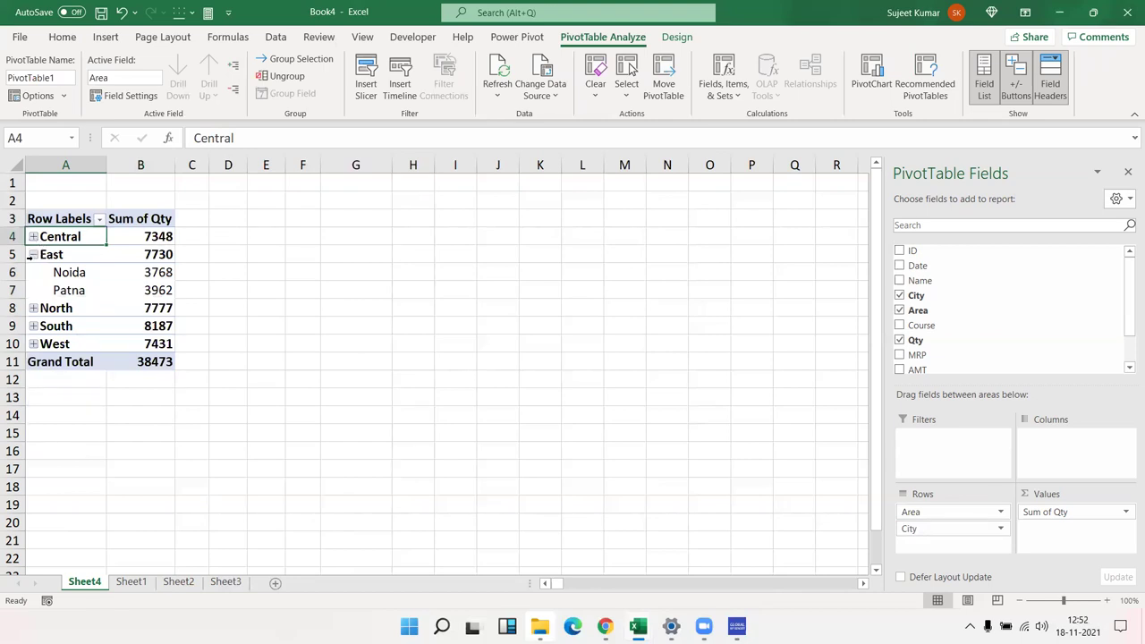
{"action": "left_click", "coordinate": [33, 255]}
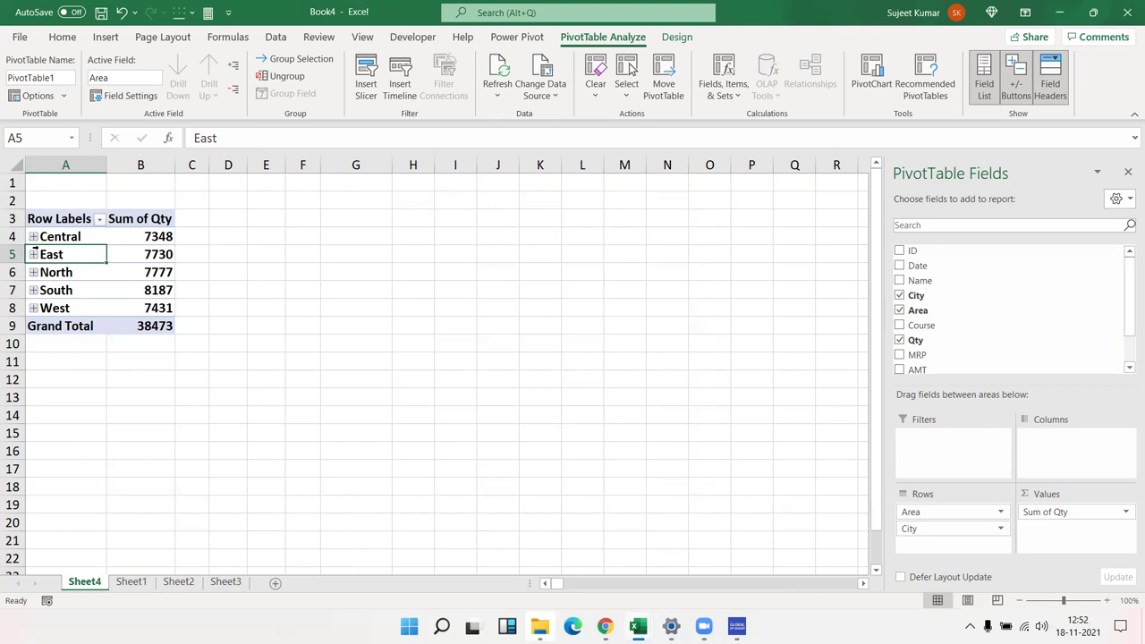
{"action": "mouse_move", "coordinate": [154, 255]}
{"action": "left_mouse_down"}
{"action": "mouse_move", "coordinate": [111, 291]}
{"action": "mouse_move", "coordinate": [70, 291]}
{"action": "left_mouse_up"}
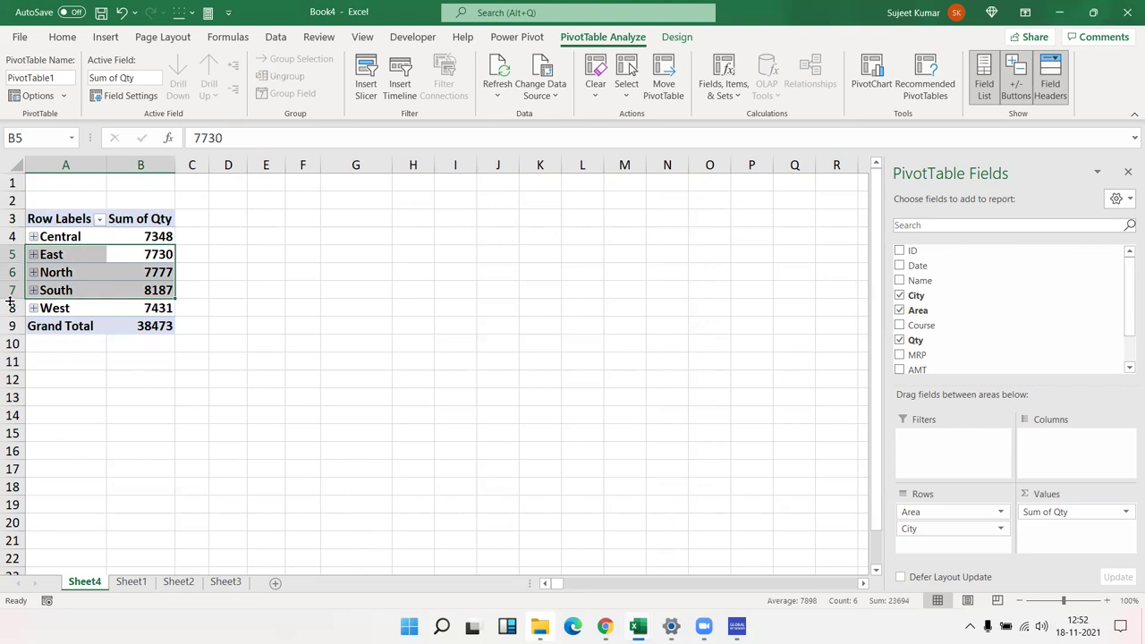
{"action": "left_click", "coordinate": [89, 272]}
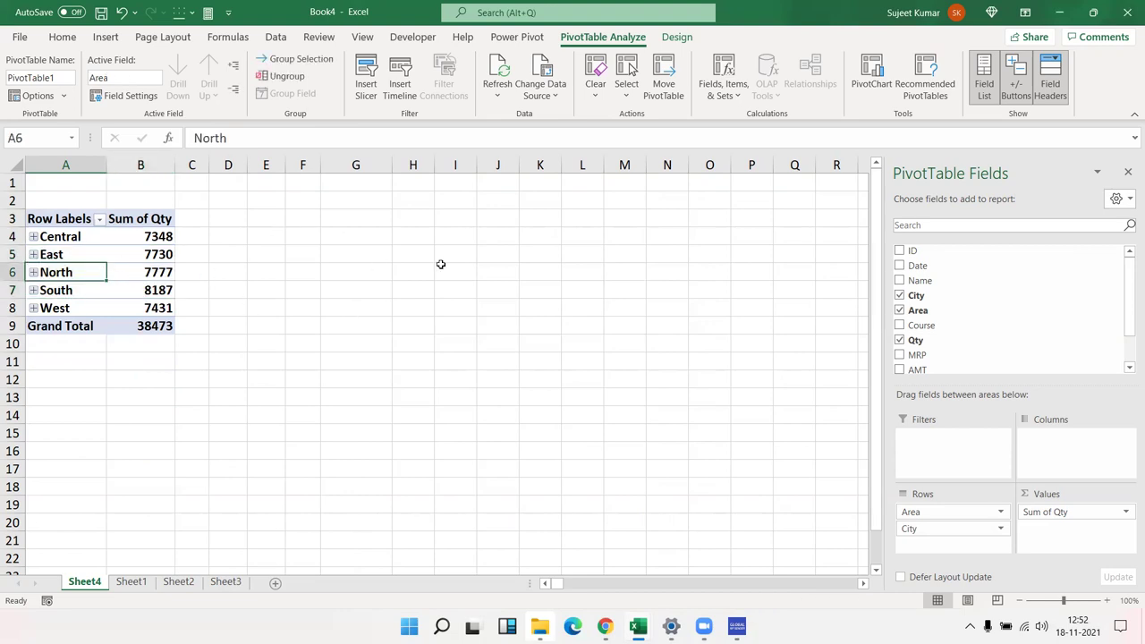
{"action": "left_click", "coordinate": [234, 68]}
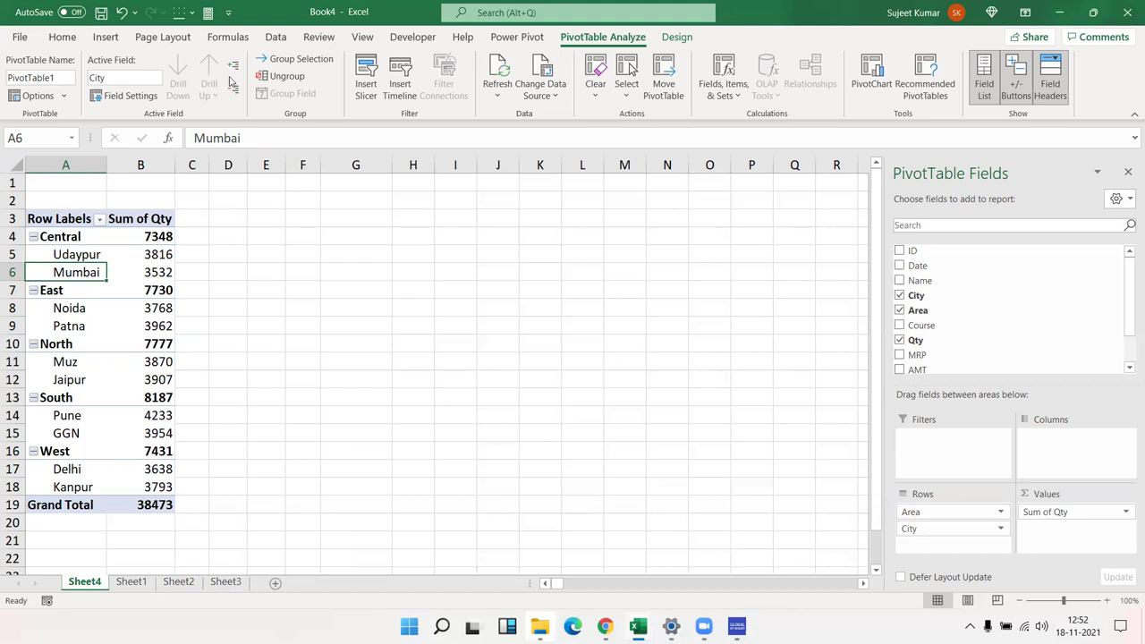
Copy the pivot A3:B19 and paste it as plain values into J2
{"action": "left_click", "coordinate": [52, 219]}
{"action": "left_click_drag", "start_coordinate": [92, 240], "coordinate": [136, 477]}
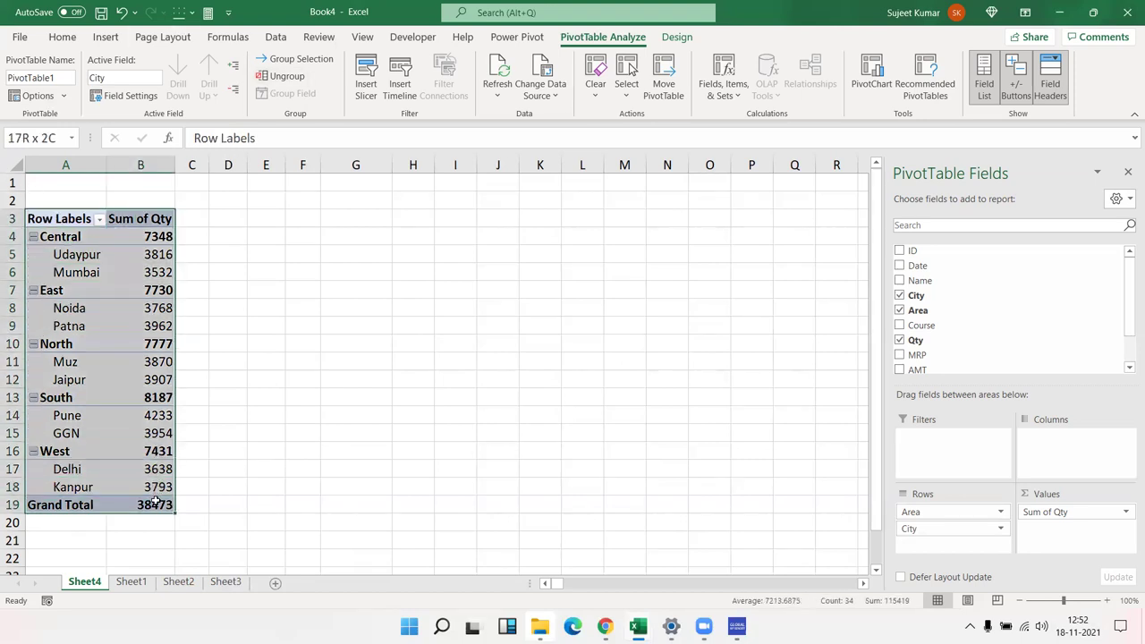
{"action": "mouse_move", "coordinate": [132, 458]}
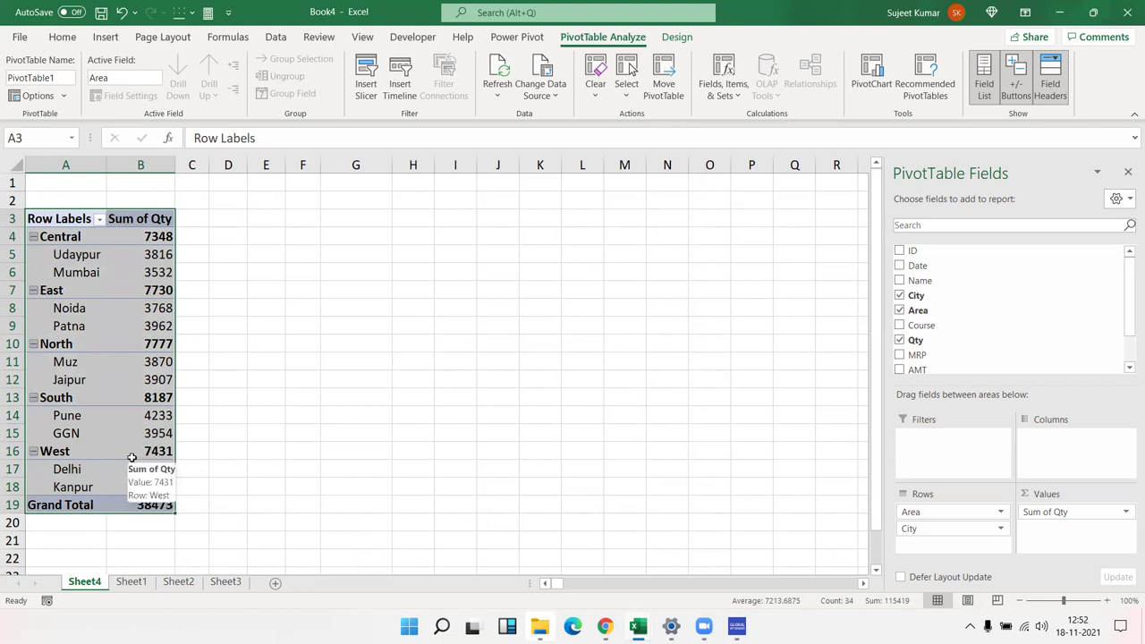
{"action": "key", "text": "ctrl+c"}
{"action": "left_click", "coordinate": [493, 202]}
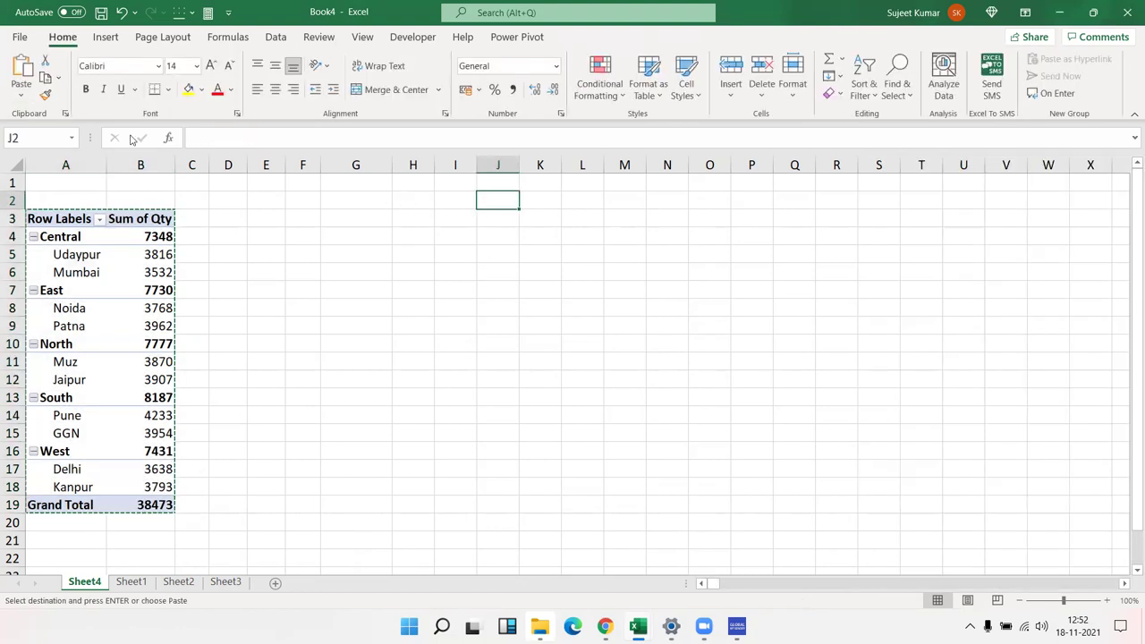
{"action": "left_click", "coordinate": [22, 95]}
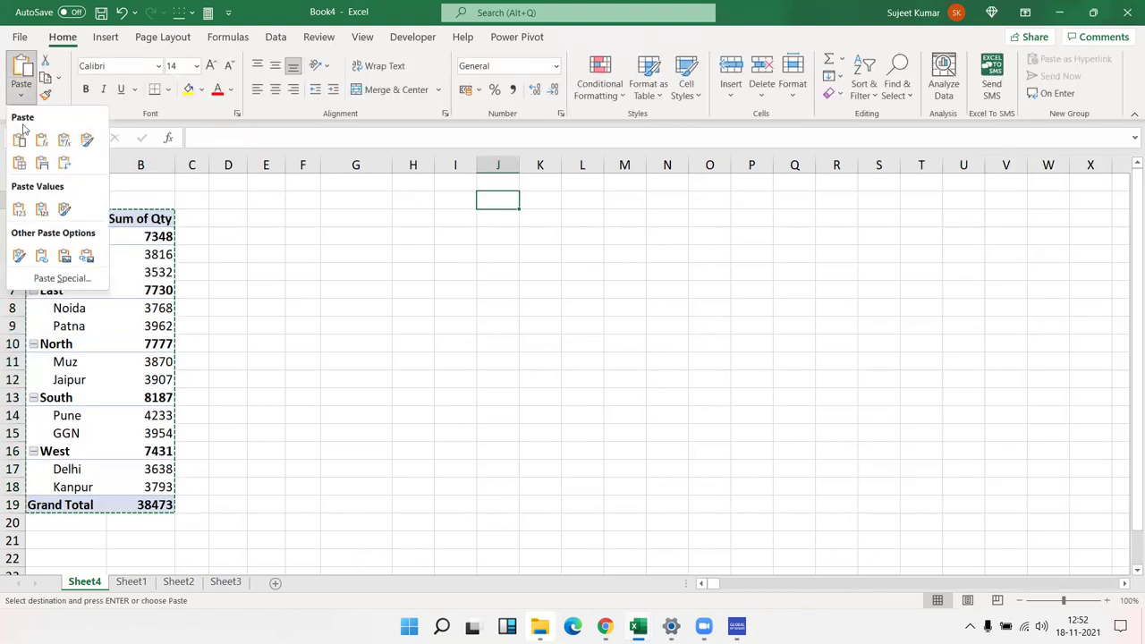
{"action": "left_click", "coordinate": [19, 209]}
Autofit columns J and K, then delete the pasted values from J2:K18
{"action": "double_click", "coordinate": [519, 164]}
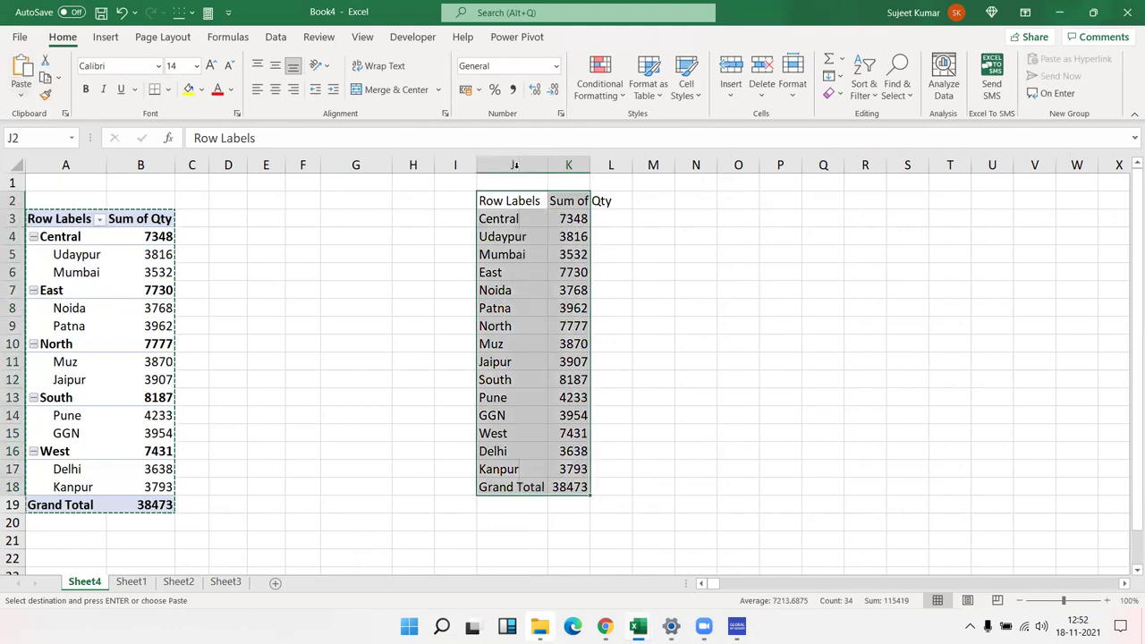
{"action": "double_click", "coordinate": [590, 165]}
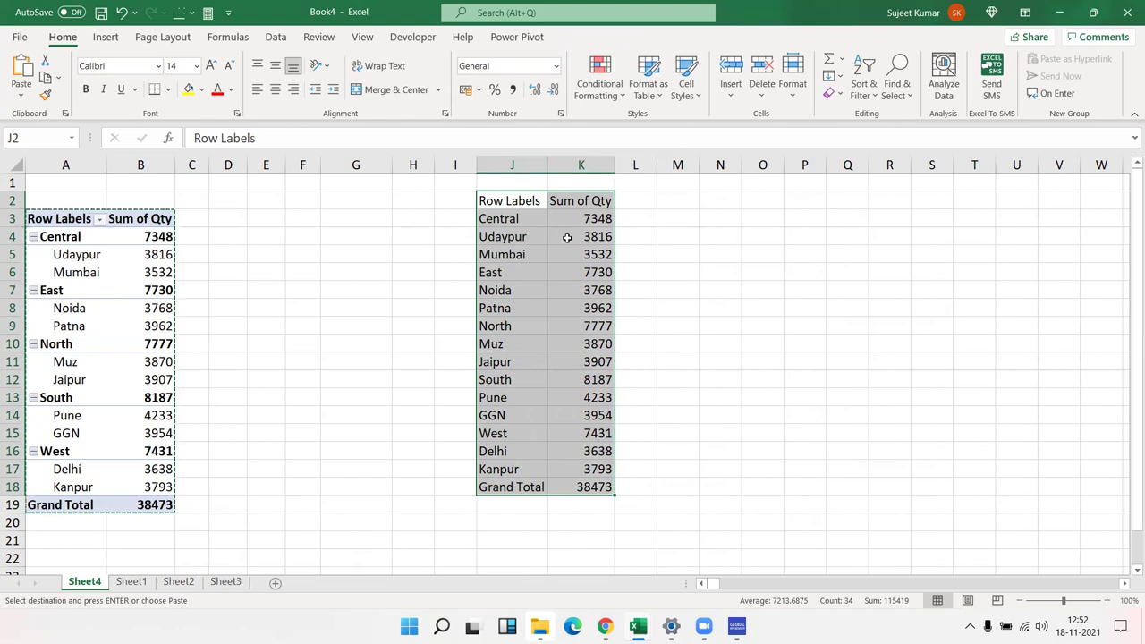
{"action": "key", "text": "Delete"}
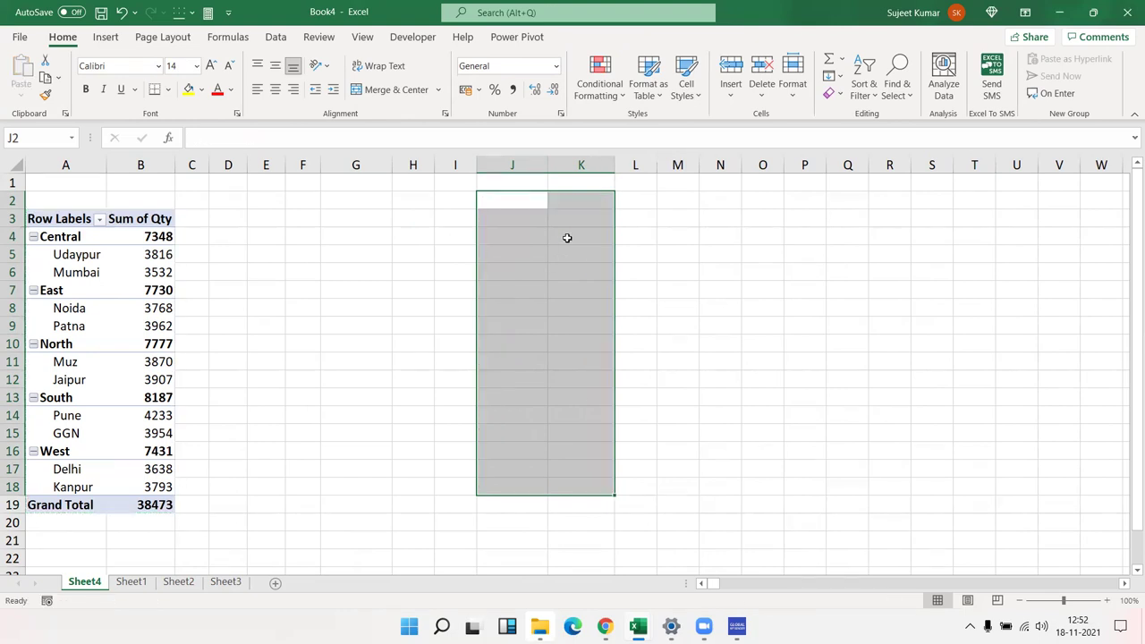
Turn on Classic PivotTable layout in PivotTable Options so Area and City get separate columns
{"action": "left_click", "coordinate": [57, 324]}
{"action": "left_click", "coordinate": [100, 304]}
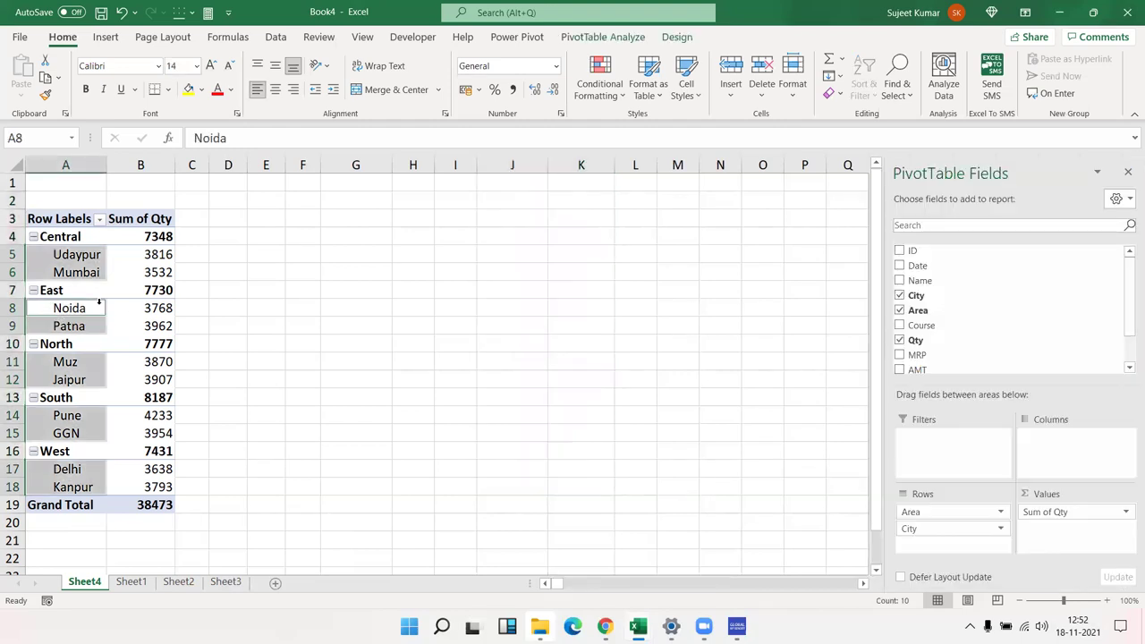
{"action": "right_click", "coordinate": [99, 304]}
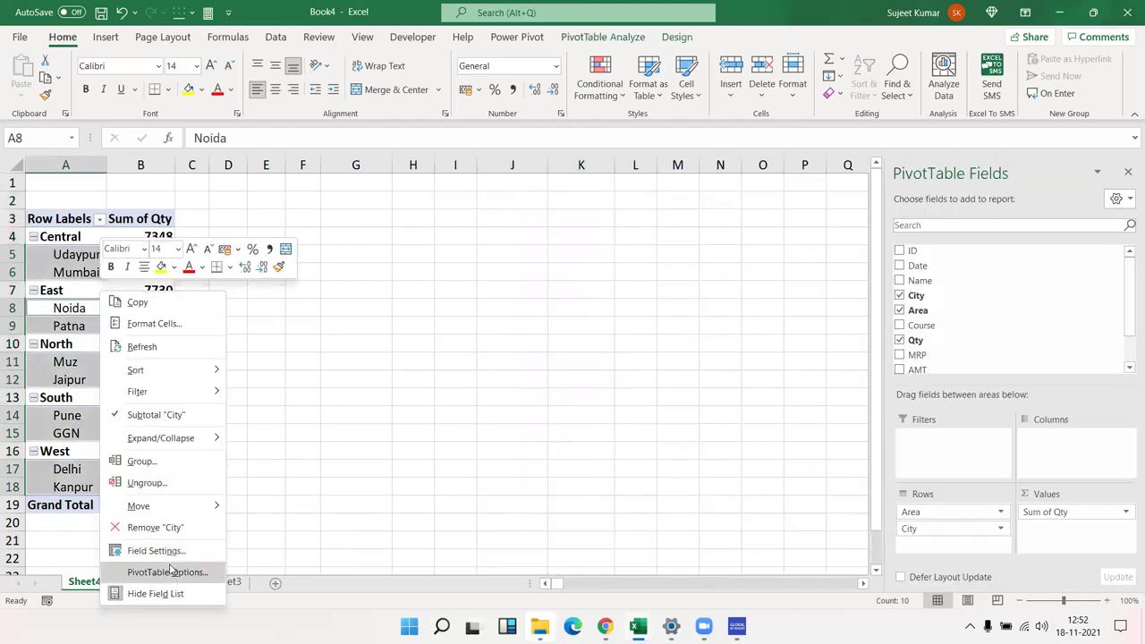
{"action": "left_click", "coordinate": [179, 572]}
{"action": "left_click", "coordinate": [264, 299]}
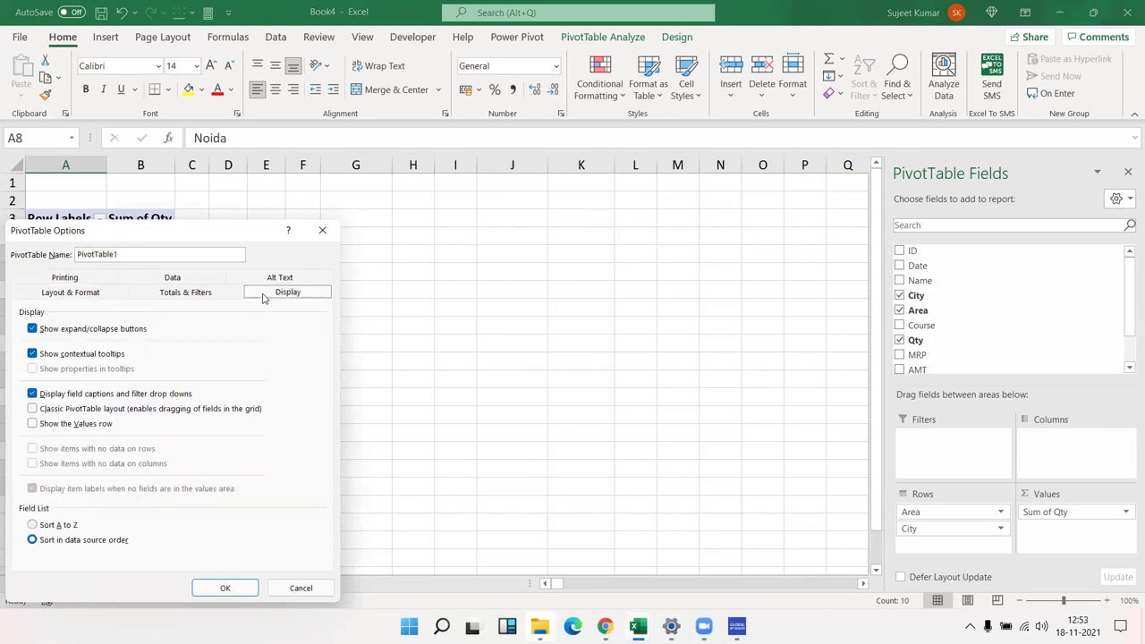
{"action": "left_click", "coordinate": [63, 410]}
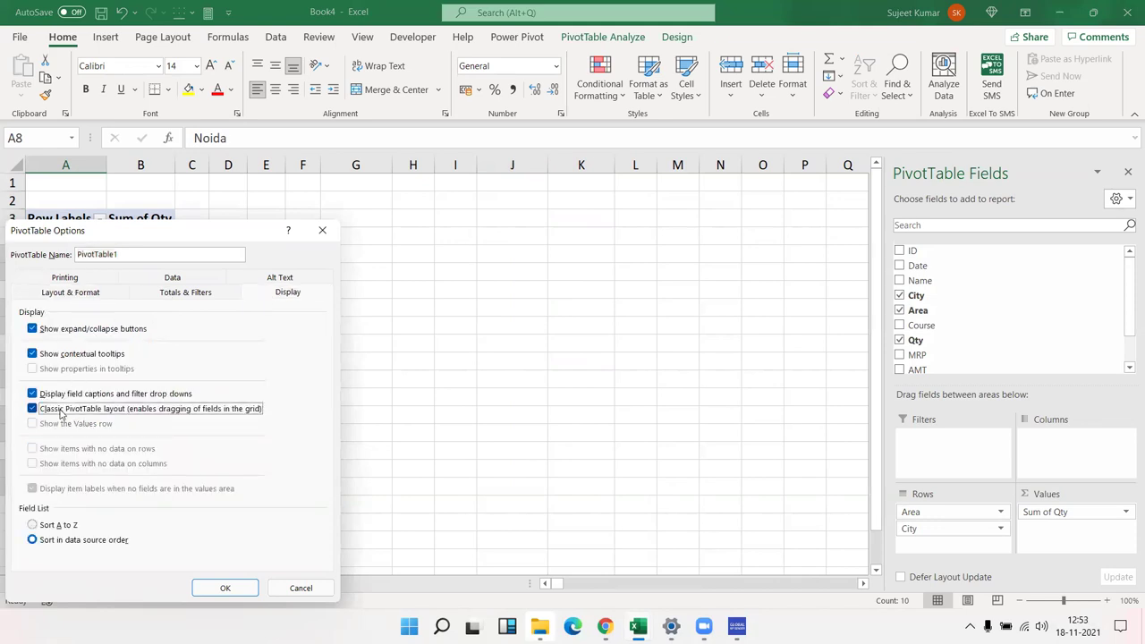
{"action": "left_click", "coordinate": [224, 588]}
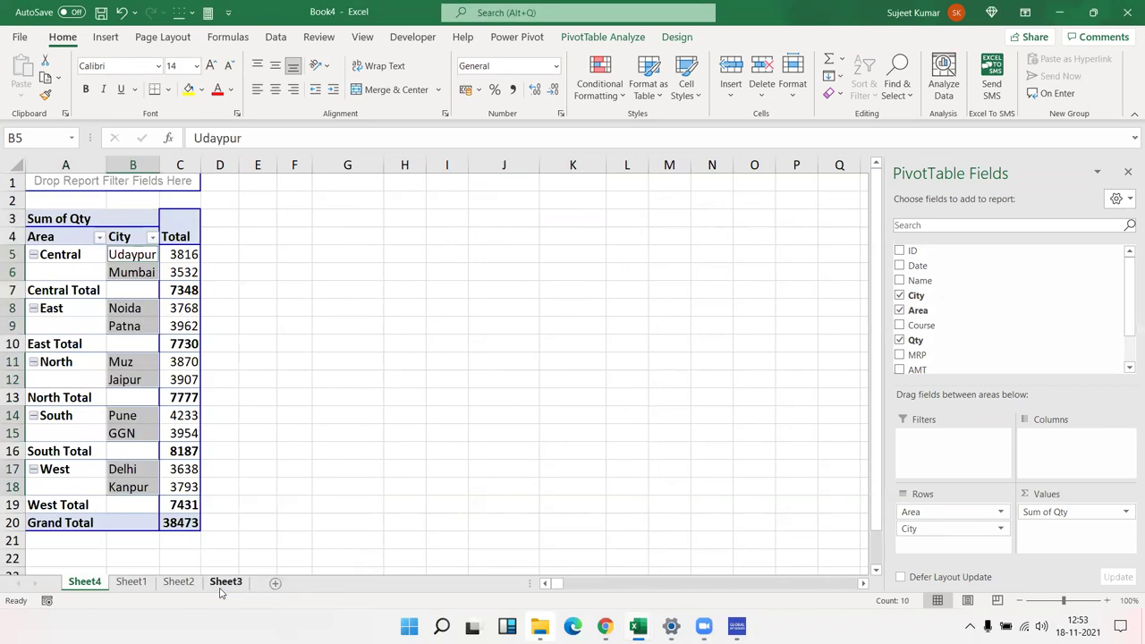
Set the pivot's report layout to Show in Tabular Form
{"action": "left_click", "coordinate": [677, 36]}
{"action": "left_click", "coordinate": [139, 96]}
{"action": "left_click", "coordinate": [119, 96]}
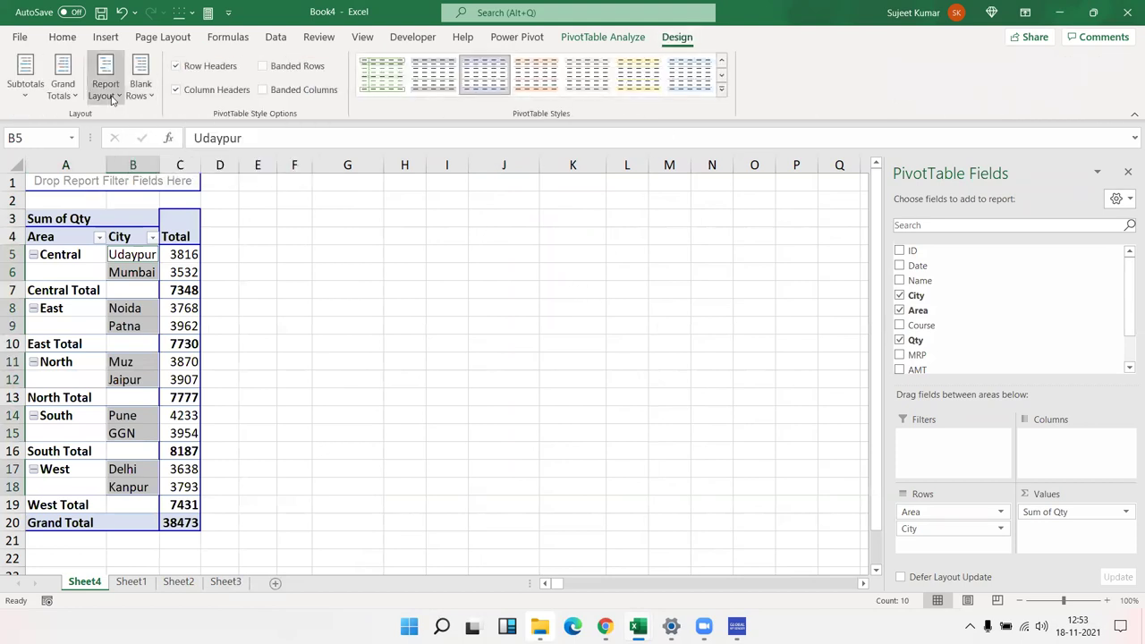
{"action": "left_click", "coordinate": [107, 90]}
{"action": "left_click", "coordinate": [202, 198]}
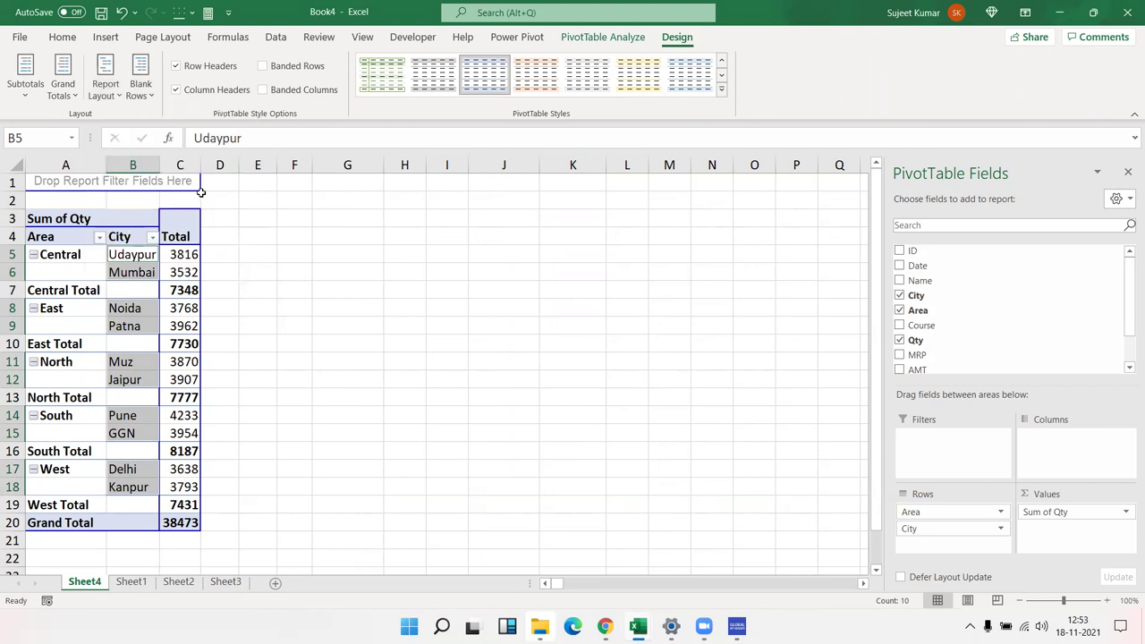
Select cell A5 inside the pivot so the PivotTable Fields list appears
{"action": "left_click", "coordinate": [251, 297]}
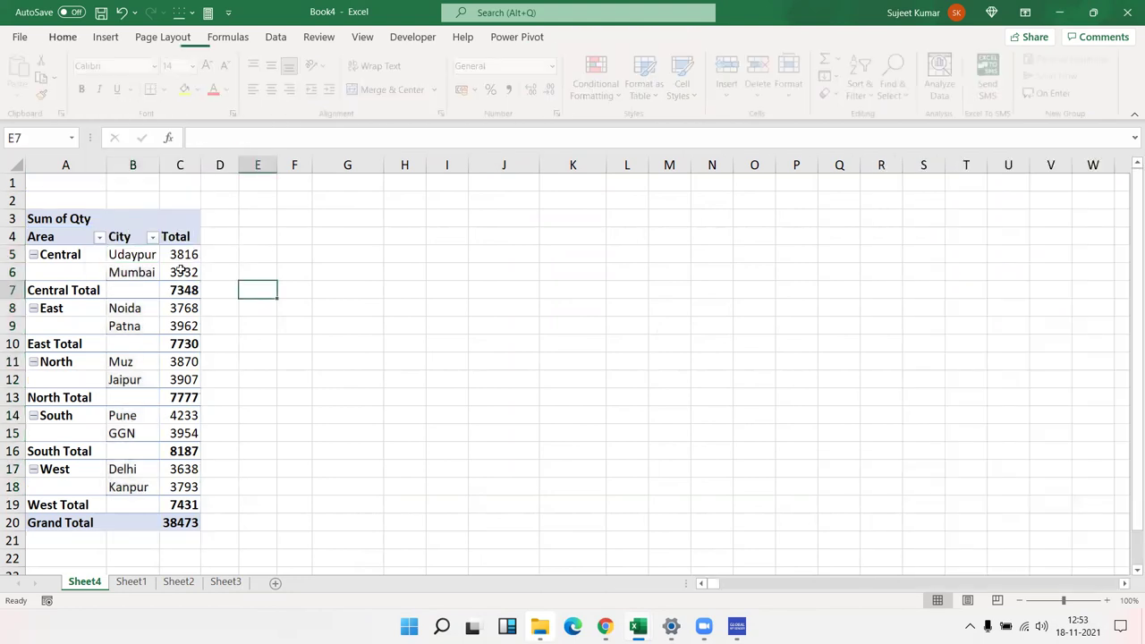
{"action": "left_click", "coordinate": [69, 161]}
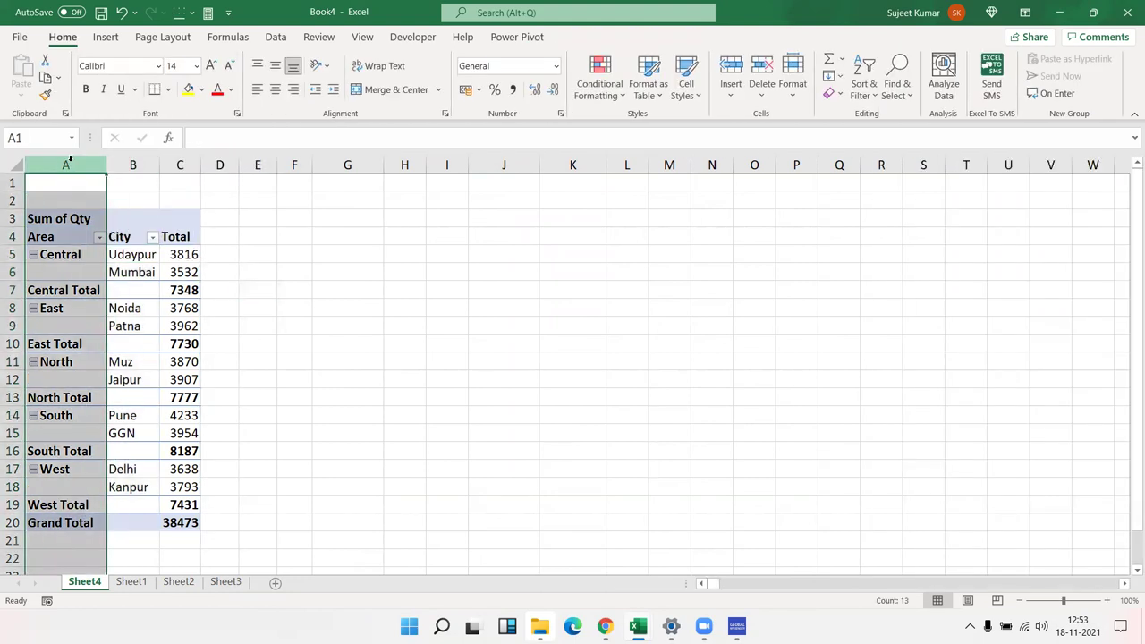
{"action": "left_click", "coordinate": [132, 161]}
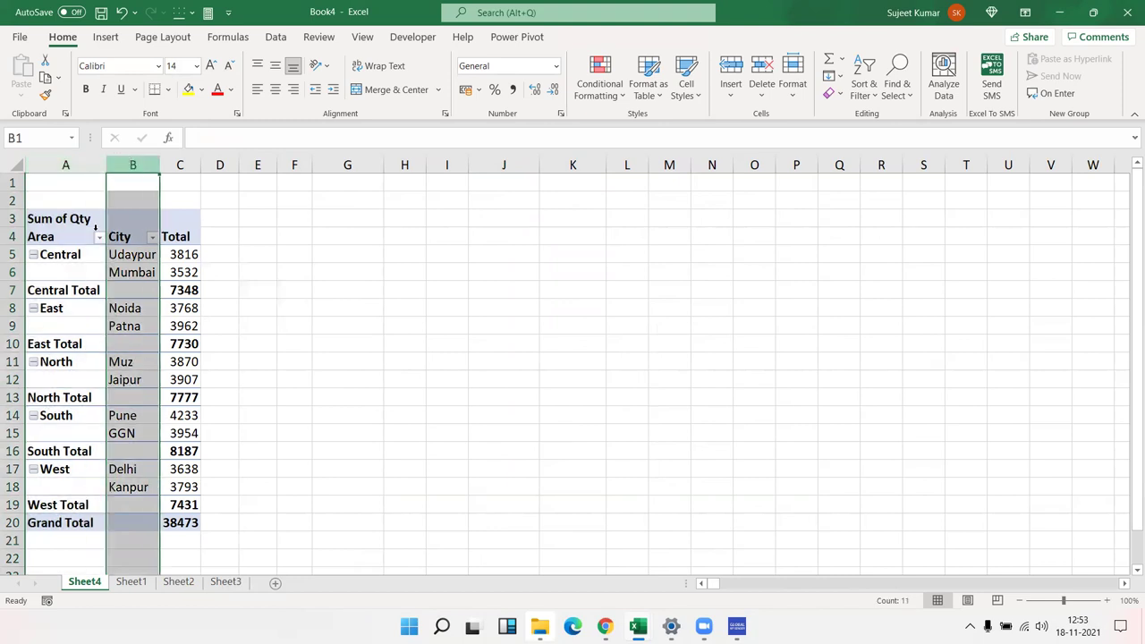
{"action": "left_click", "coordinate": [92, 283]}
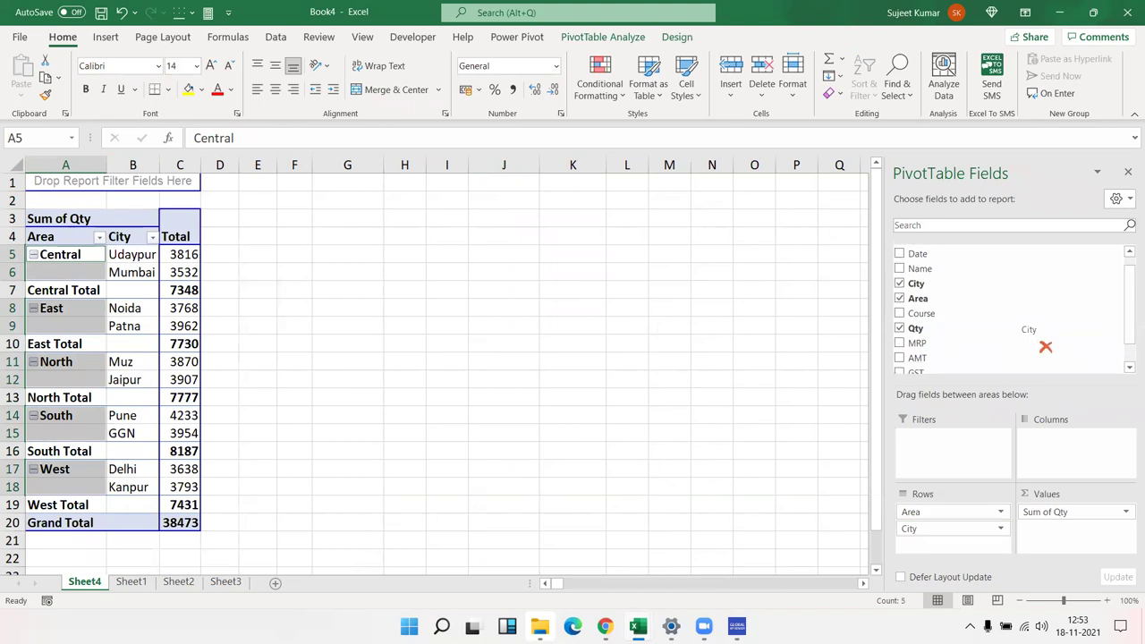
Drag City out of Rows and place Name beneath Area in the pivot rows
{"action": "left_click_drag", "start_coordinate": [908, 532], "coordinate": [1026, 309]}
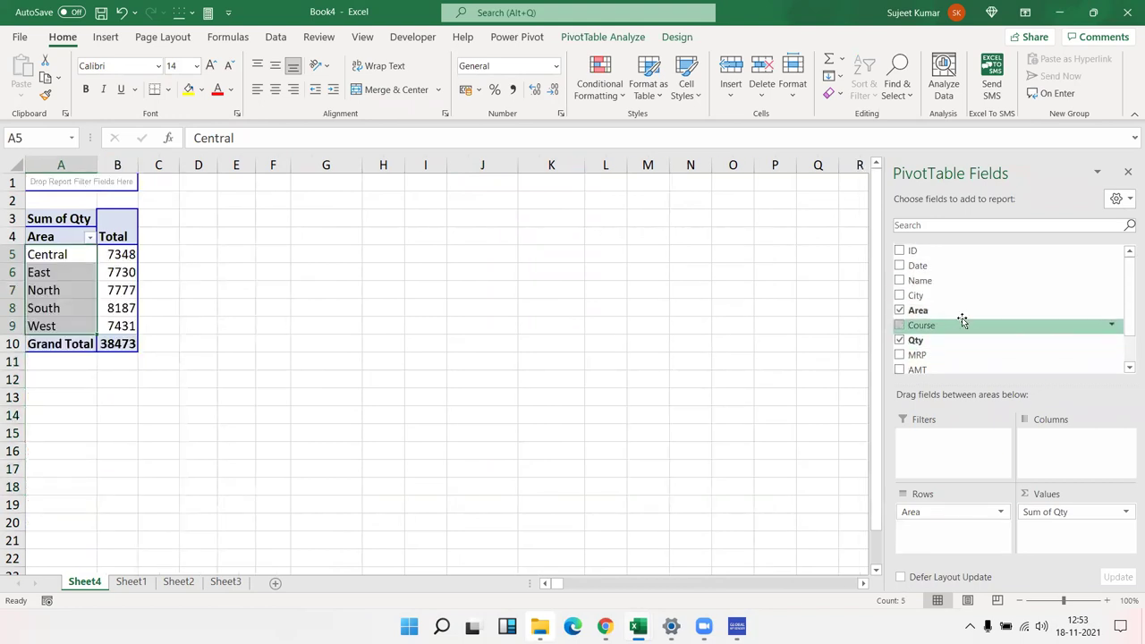
{"action": "left_click_drag", "start_coordinate": [948, 285], "coordinate": [952, 540]}
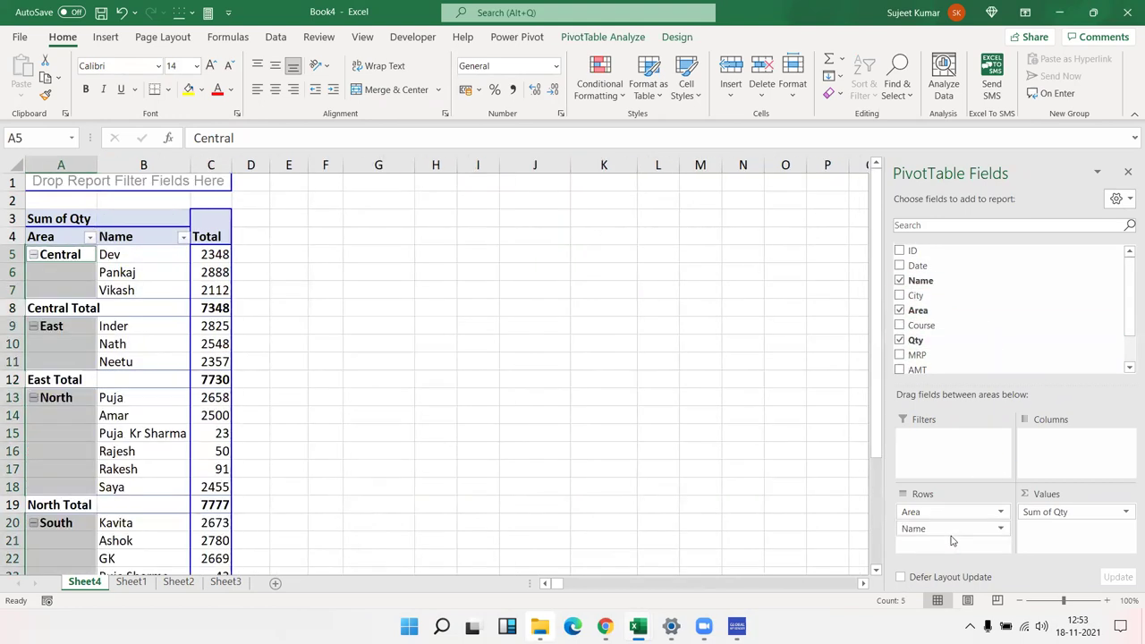
{"action": "left_click", "coordinate": [150, 380]}
{"action": "left_click", "coordinate": [163, 433]}
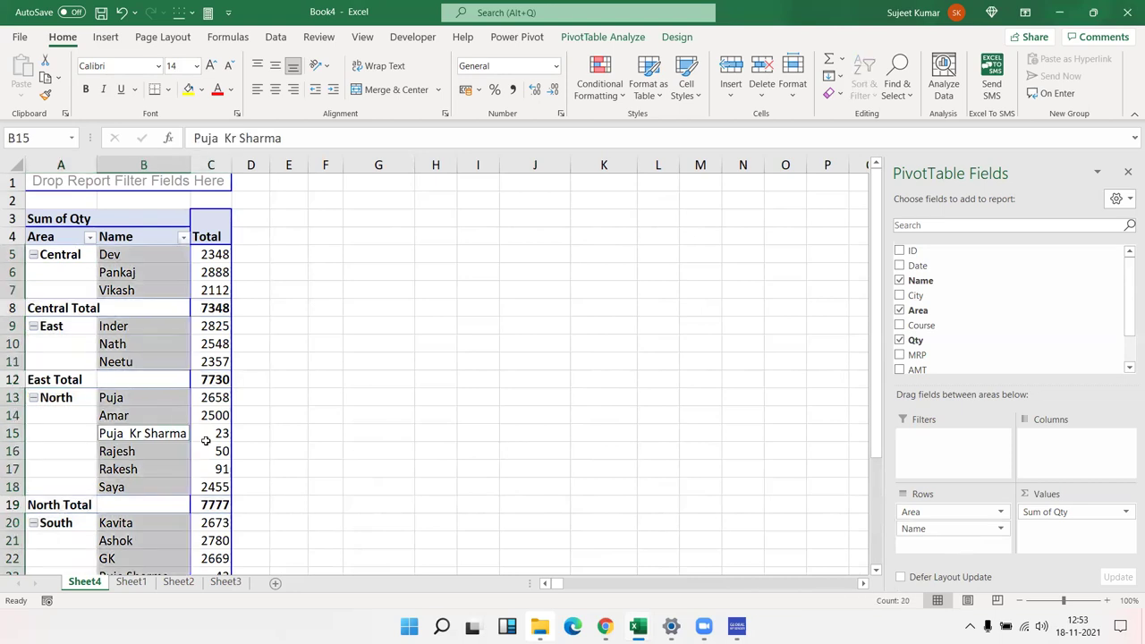
{"action": "left_click", "coordinate": [293, 329]}
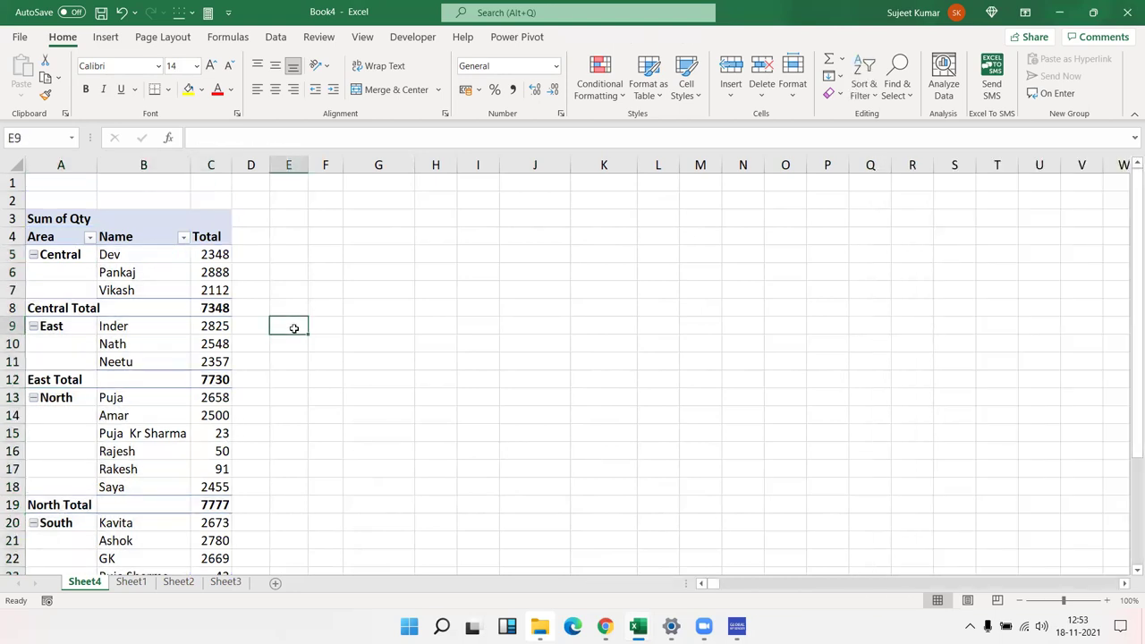
{"action": "left_click_drag", "start_coordinate": [71, 308], "coordinate": [193, 306]}
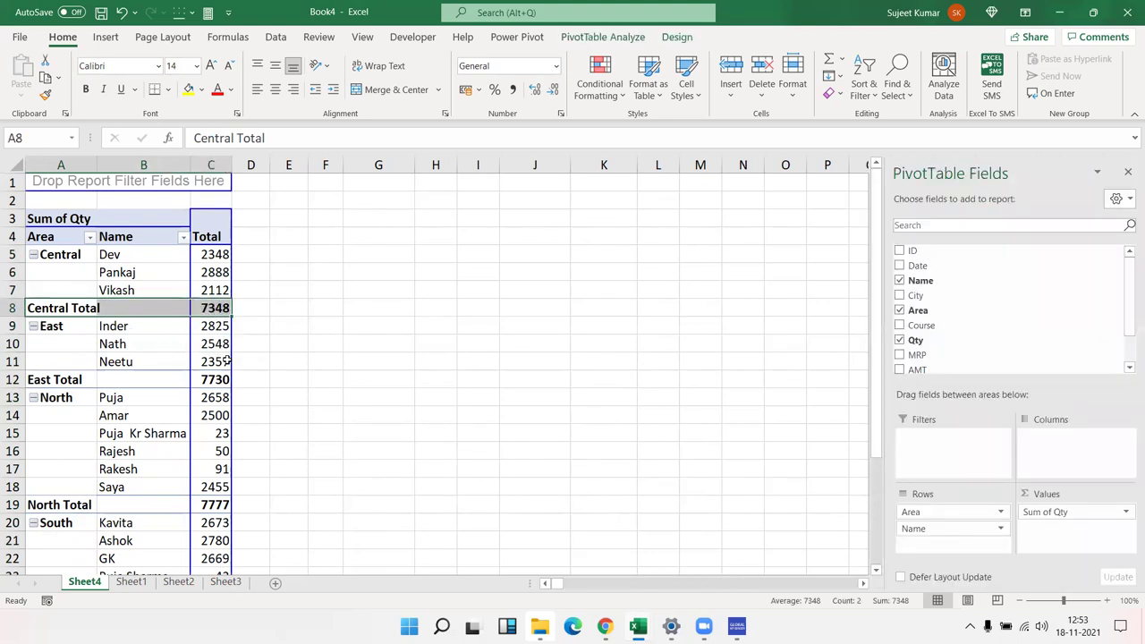
Uncheck Subtotal "Area" from the Central Total row's context menu
{"action": "left_click", "coordinate": [223, 359]}
{"action": "right_click", "coordinate": [75, 308]}
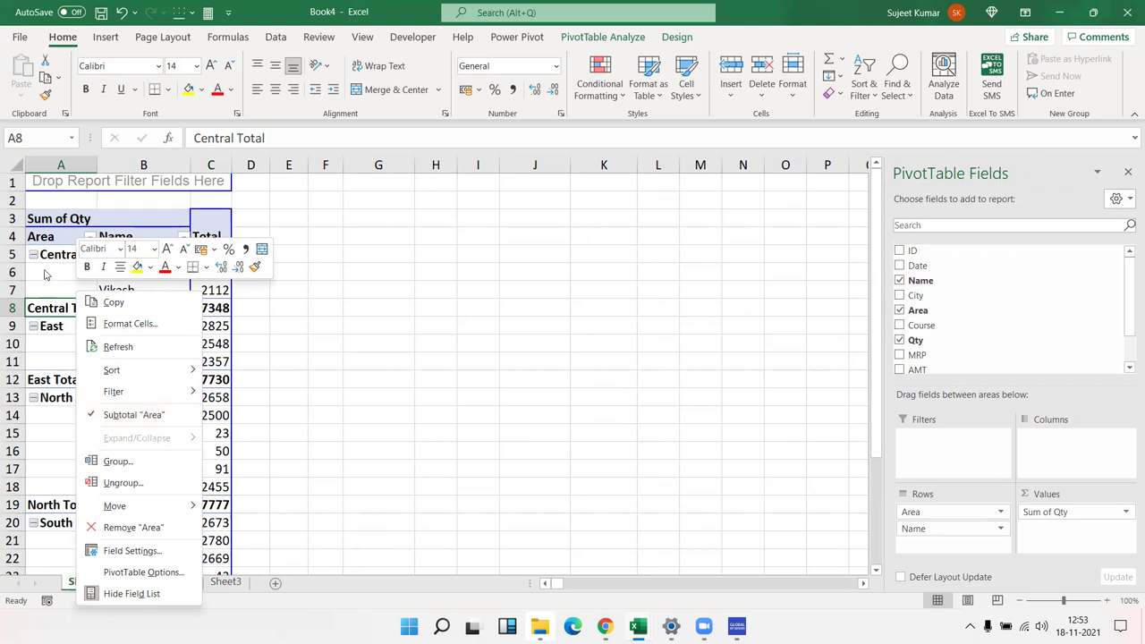
{"action": "left_click", "coordinate": [126, 415]}
{"action": "scroll", "coordinate": [88, 335], "scroll_direction": "down", "scroll_amount": 10}
{"action": "scroll", "coordinate": [88, 334], "scroll_direction": "up", "scroll_amount": 10}
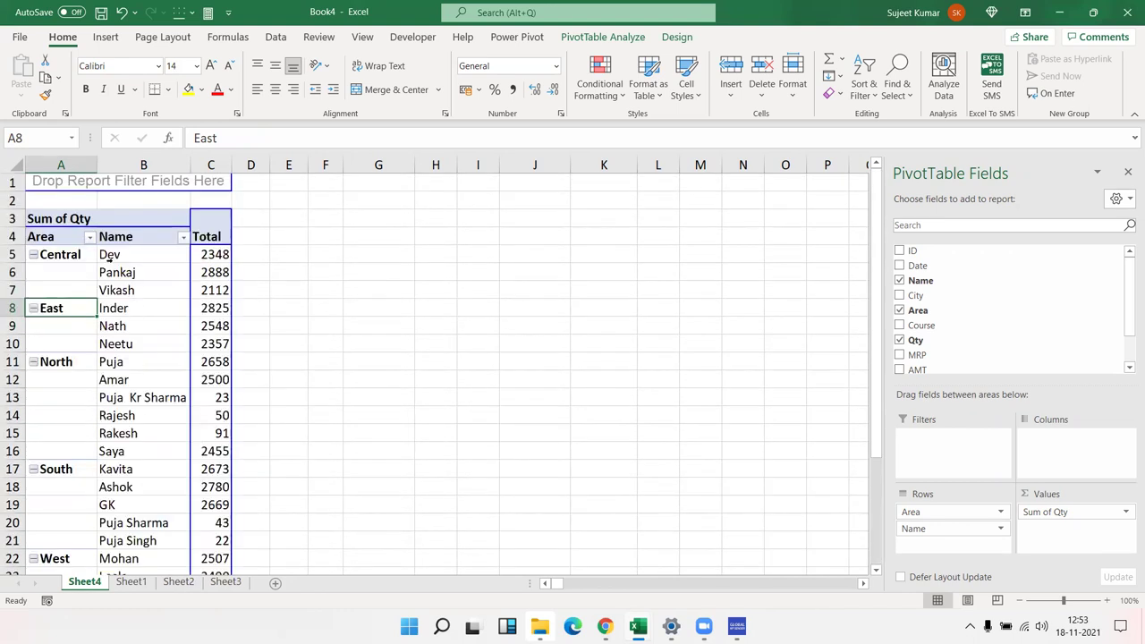
Inspect the pivot's Area and Name cells, such as Central, Inder and Amar
{"action": "left_click", "coordinate": [136, 260]}
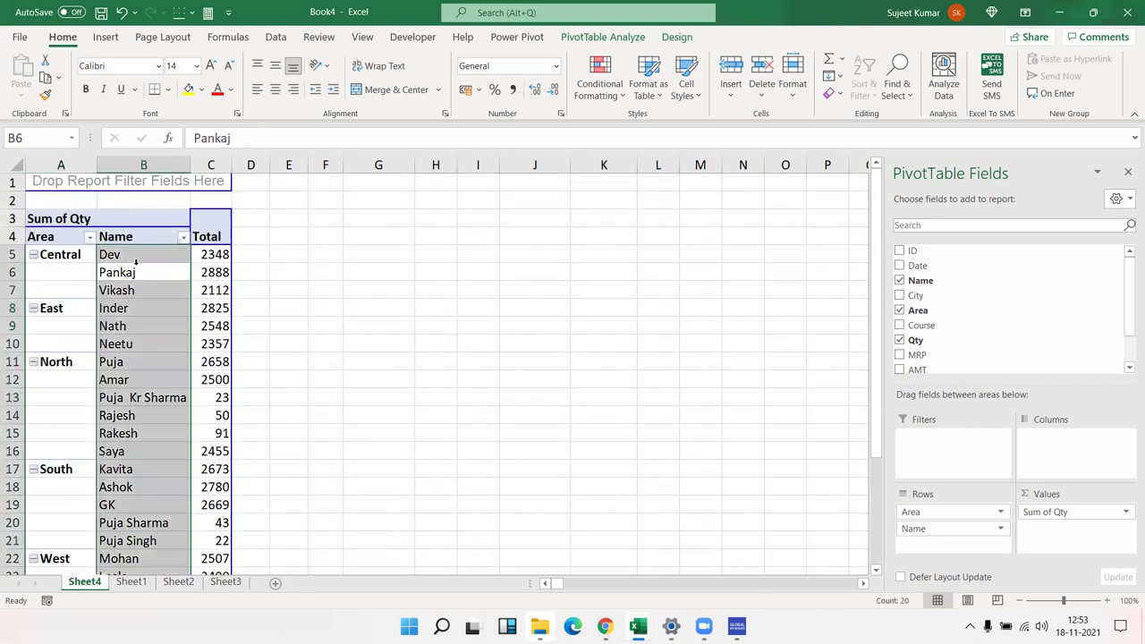
{"action": "left_click", "coordinate": [54, 254]}
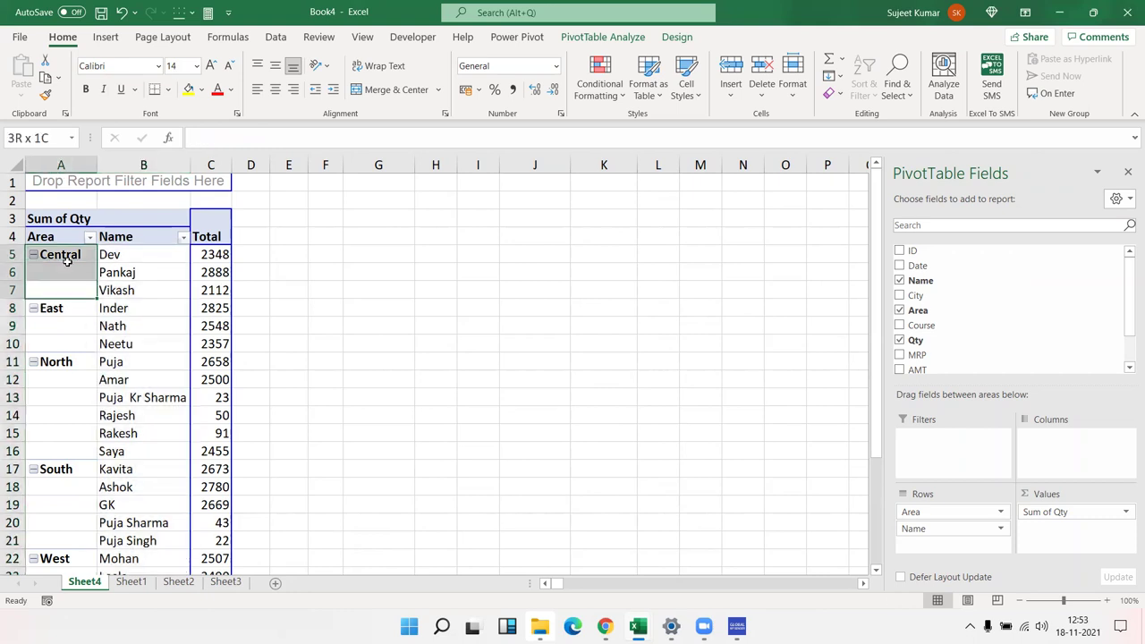
{"action": "left_click", "coordinate": [154, 308]}
{"action": "left_click_drag", "start_coordinate": [58, 256], "coordinate": [68, 439]}
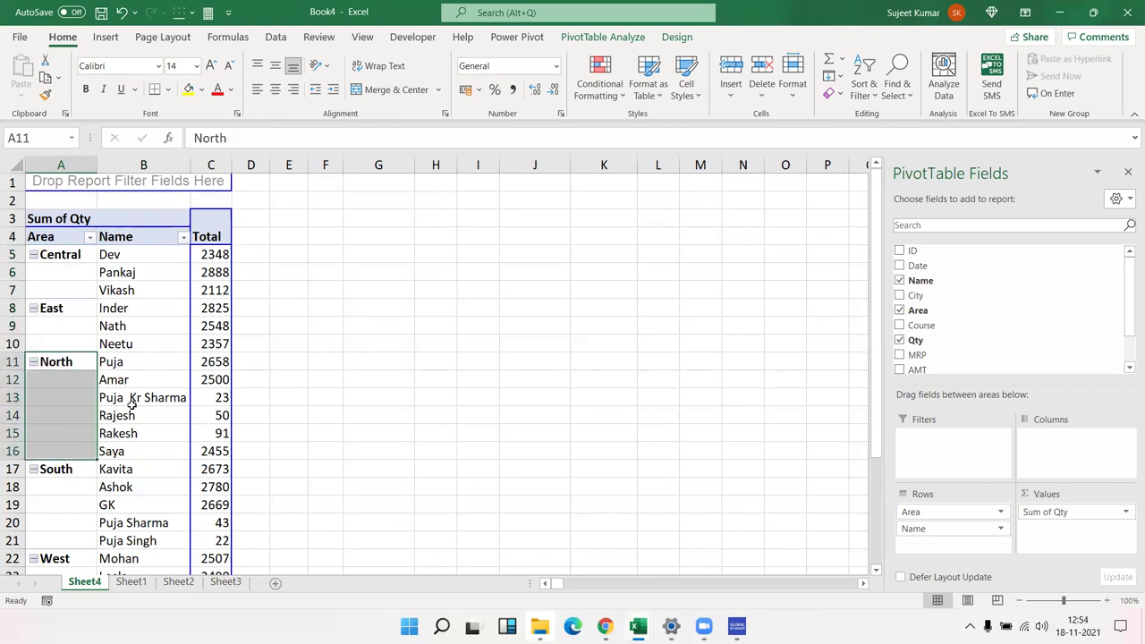
{"action": "left_click", "coordinate": [160, 381]}
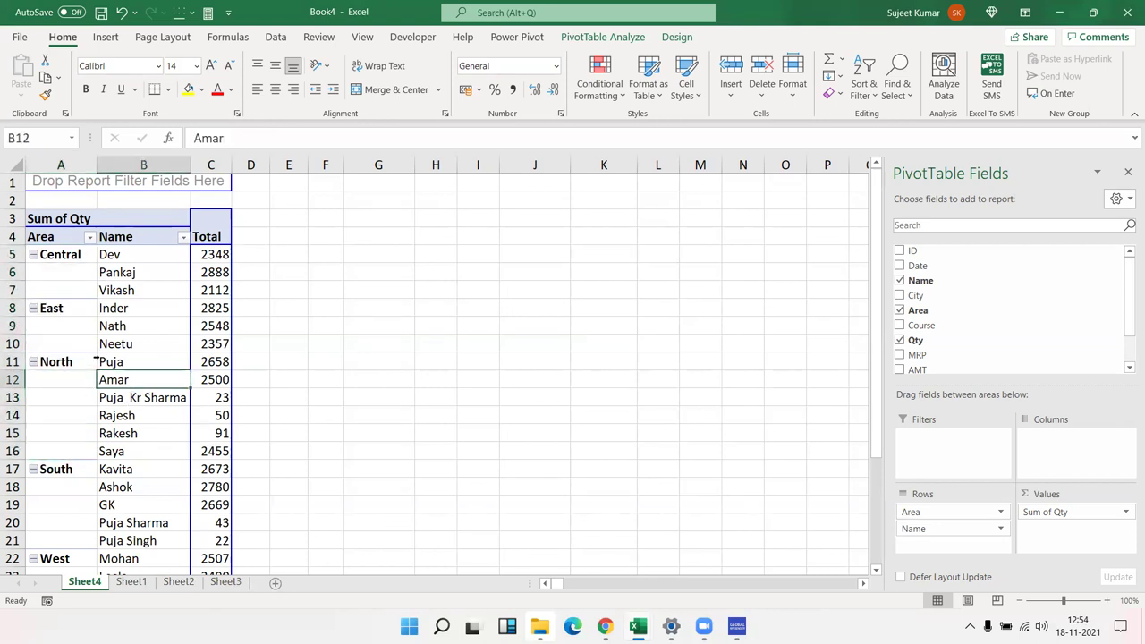
Choose Repeat All Item Labels under Report Layout and check the repeated Area cells
{"action": "left_click", "coordinate": [676, 38]}
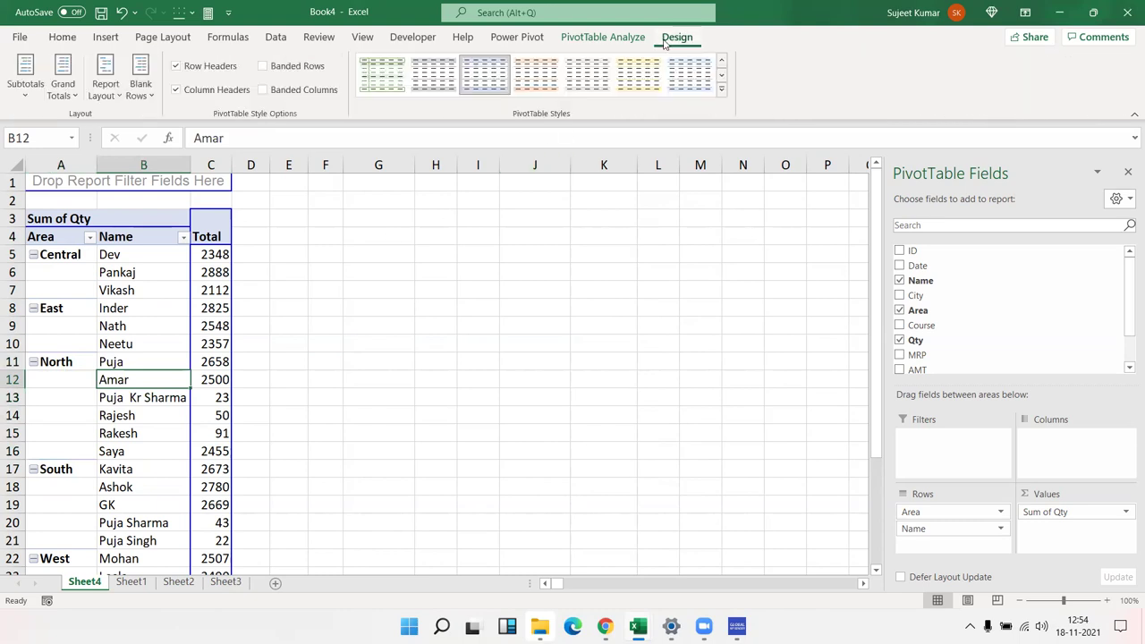
{"action": "left_click", "coordinate": [112, 102]}
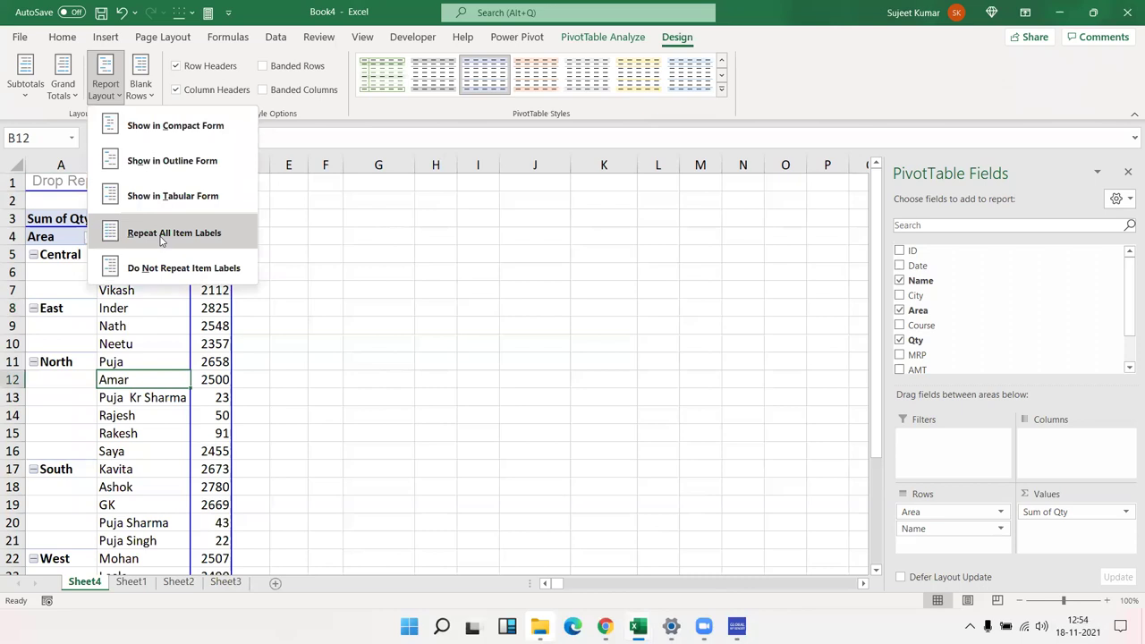
{"action": "left_click", "coordinate": [162, 234]}
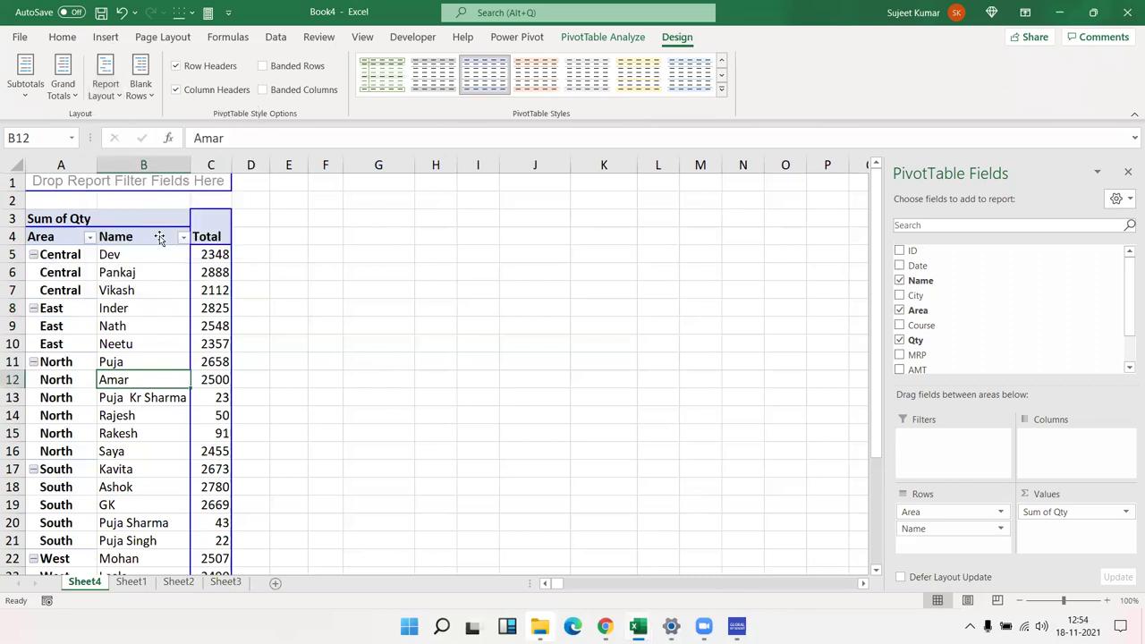
{"action": "left_click", "coordinate": [134, 460]}
{"action": "left_click", "coordinate": [142, 364]}
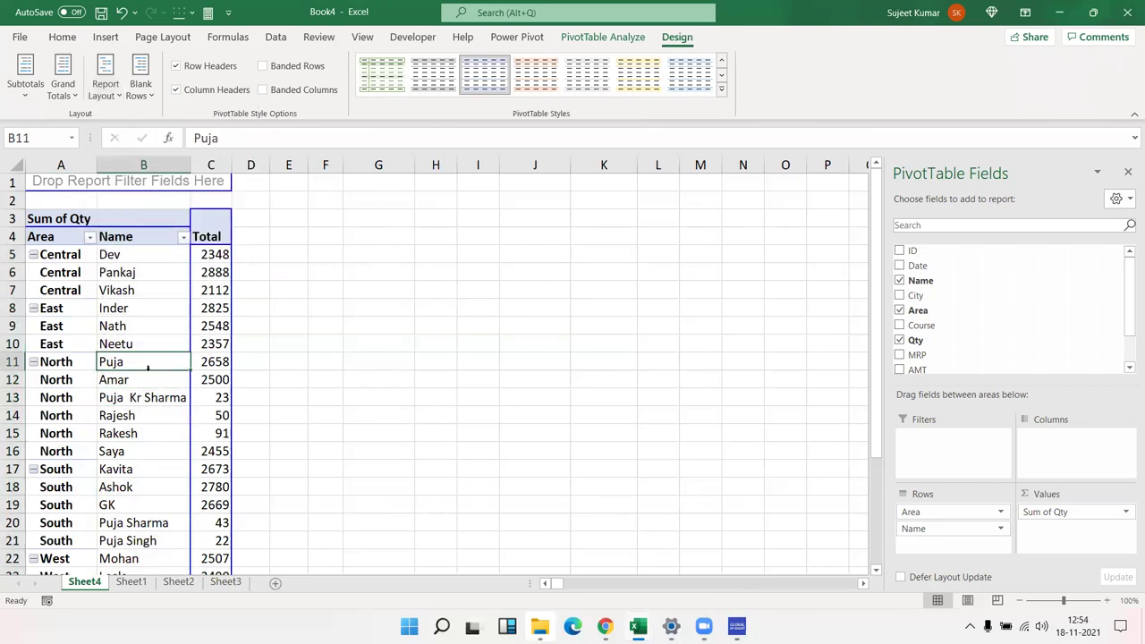
{"action": "scroll", "coordinate": [146, 373], "scroll_direction": "down", "scroll_amount": 5}
{"action": "scroll", "coordinate": [139, 374], "scroll_direction": "up", "scroll_amount": 5}
{"action": "left_click_drag", "start_coordinate": [68, 325], "coordinate": [70, 292]}
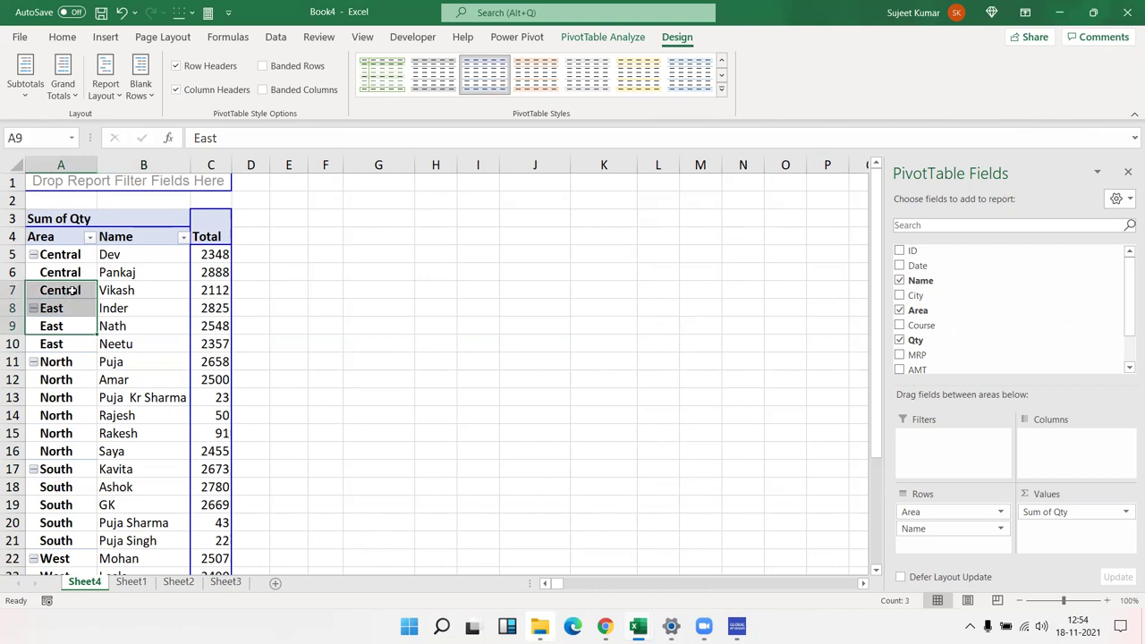
Insert a blank line after each item, leaving gaps after Central, East and North
{"action": "left_click", "coordinate": [141, 94]}
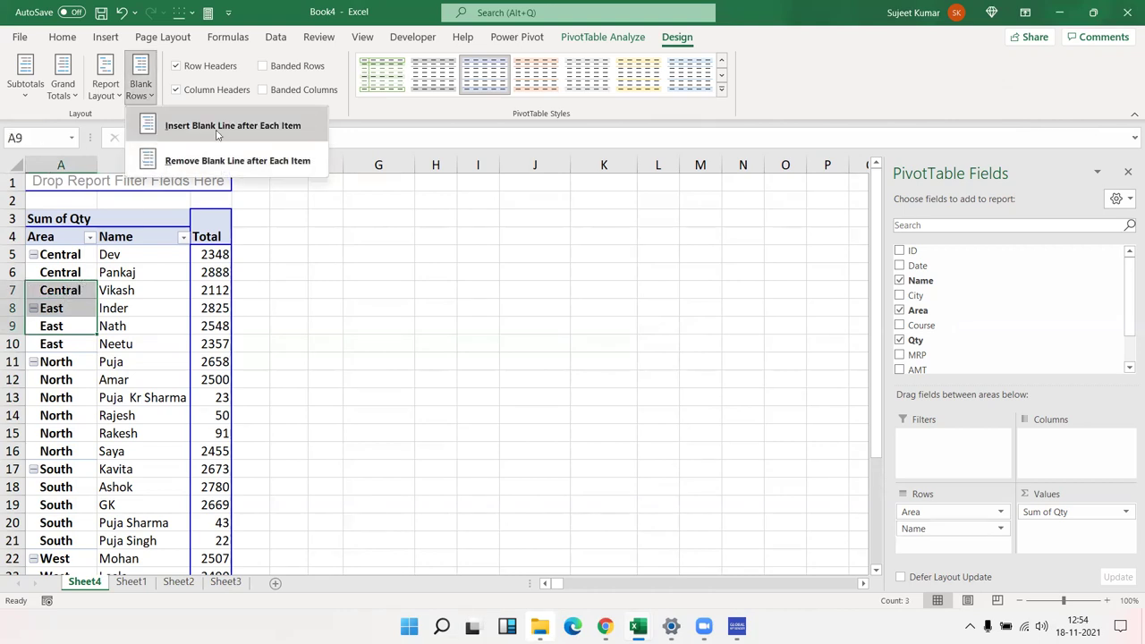
{"action": "left_click", "coordinate": [217, 127]}
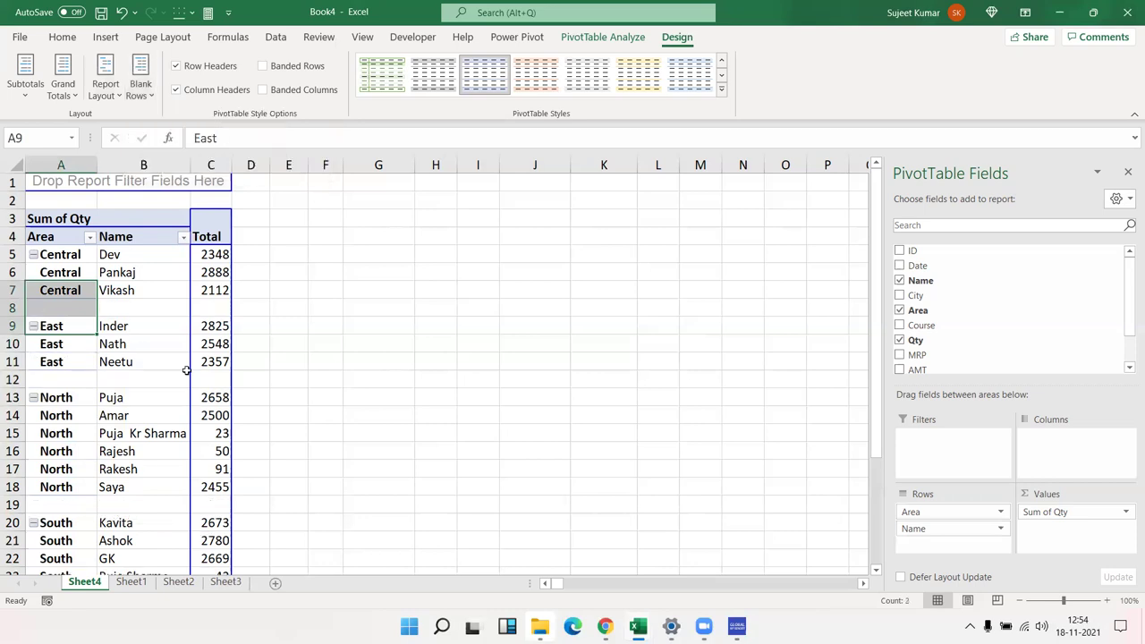
{"action": "left_click", "coordinate": [167, 383]}
{"action": "left_click_drag", "start_coordinate": [52, 308], "coordinate": [207, 304]}
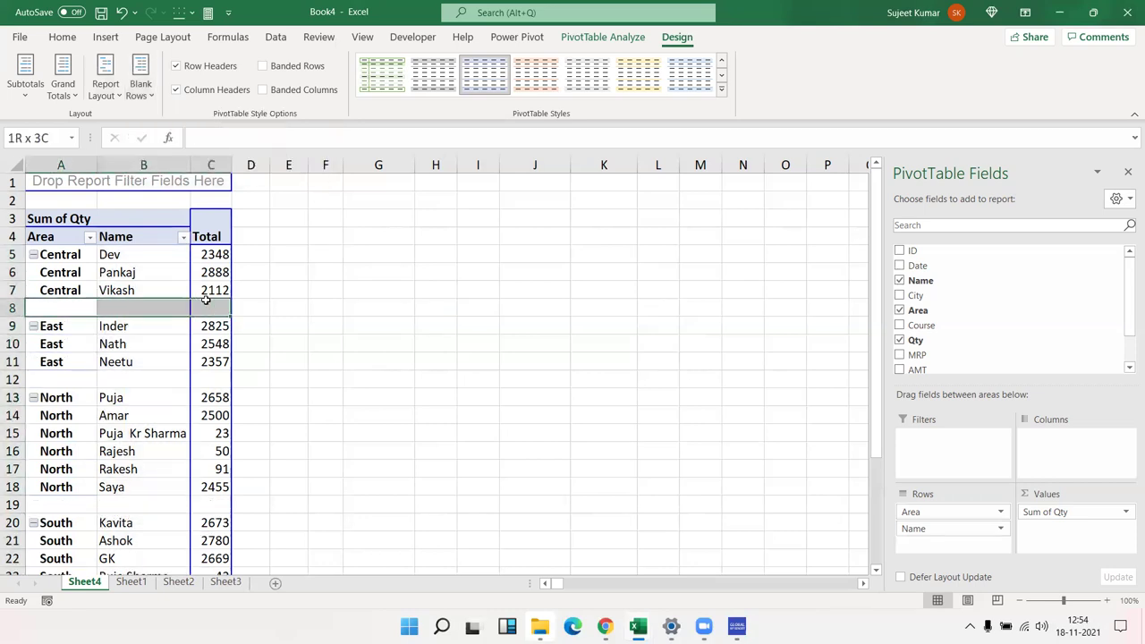
{"action": "left_click_drag", "start_coordinate": [53, 380], "coordinate": [152, 380]}
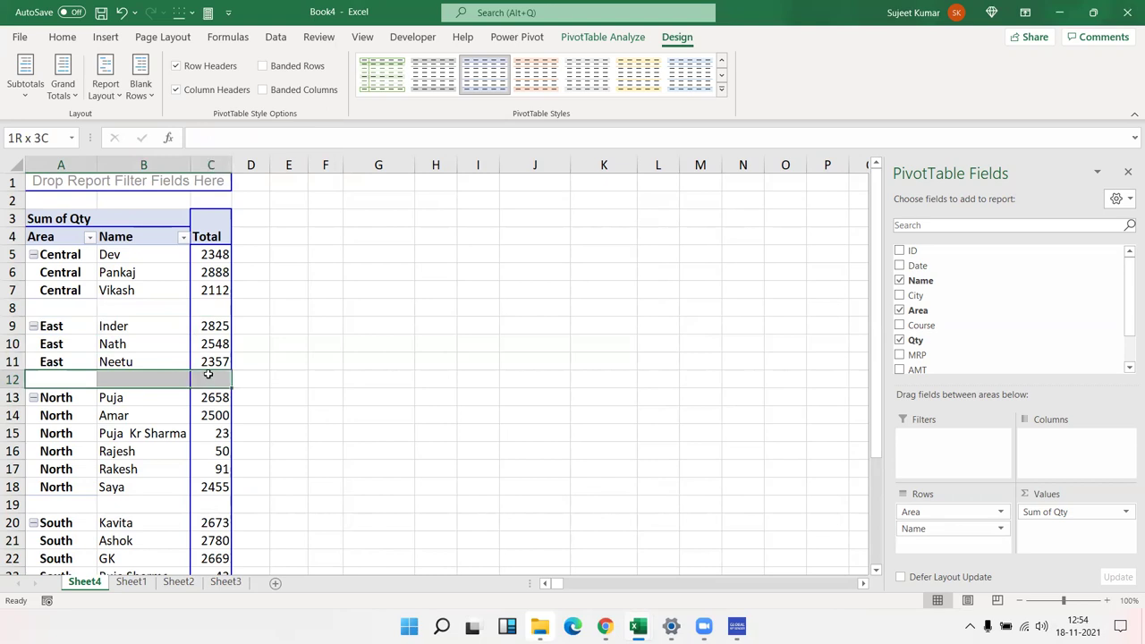
{"action": "left_click_drag", "start_coordinate": [54, 505], "coordinate": [210, 504]}
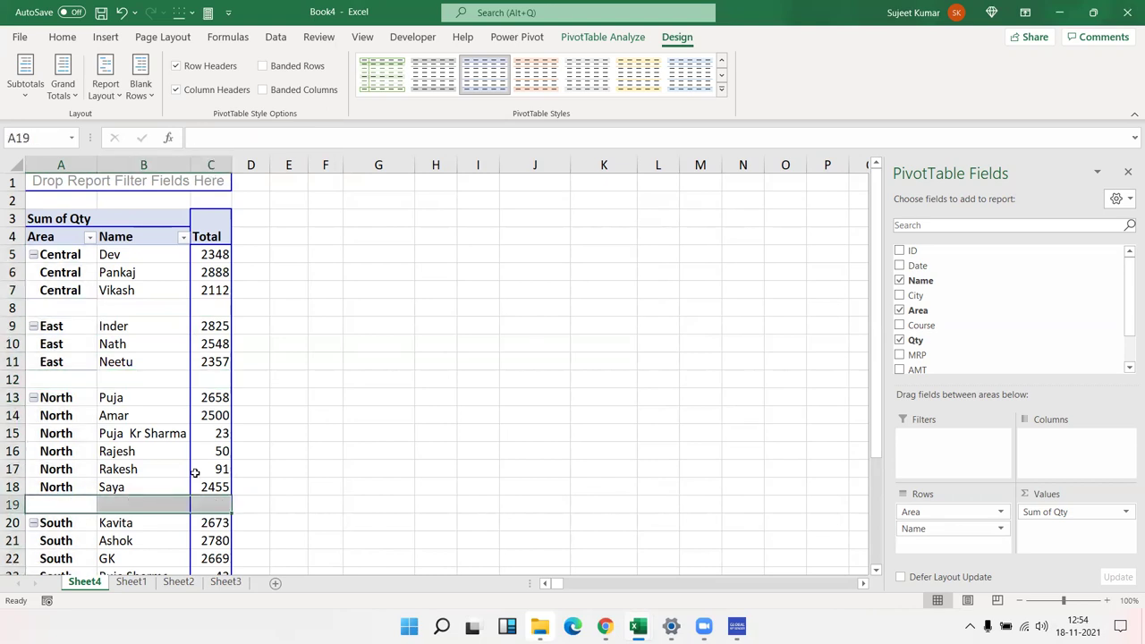
{"action": "scroll", "coordinate": [195, 472], "scroll_direction": "down", "scroll_amount": 5}
{"action": "scroll", "coordinate": [195, 473], "scroll_direction": "up", "scroll_amount": 5}
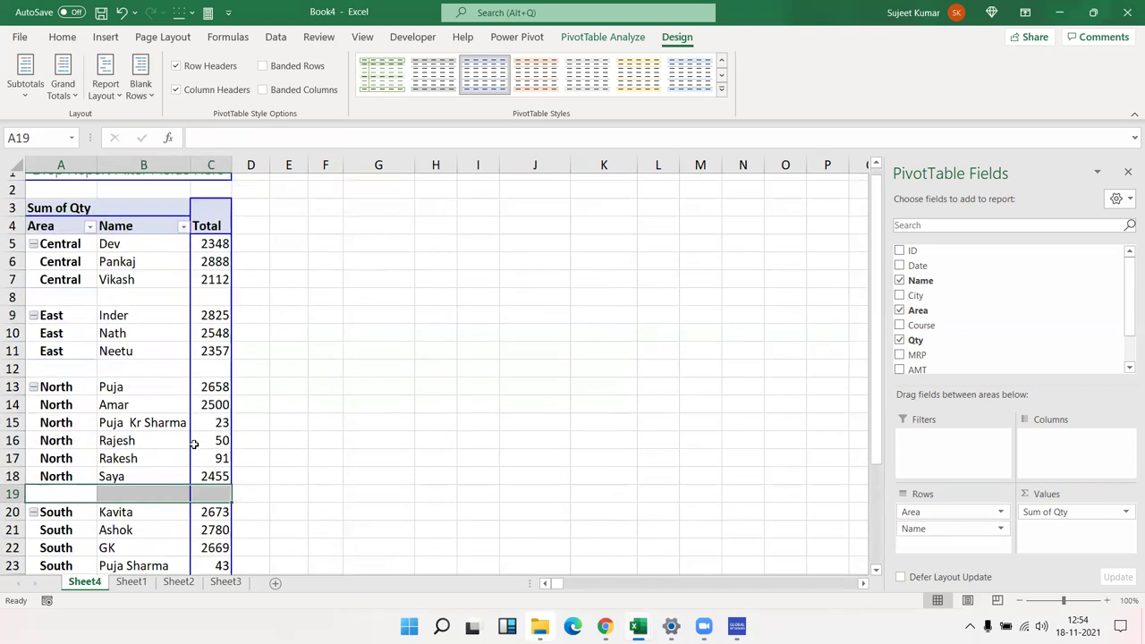
Remove the blank lines and set Report Layout to Do Not Repeat Item Labels
{"action": "left_click", "coordinate": [145, 98]}
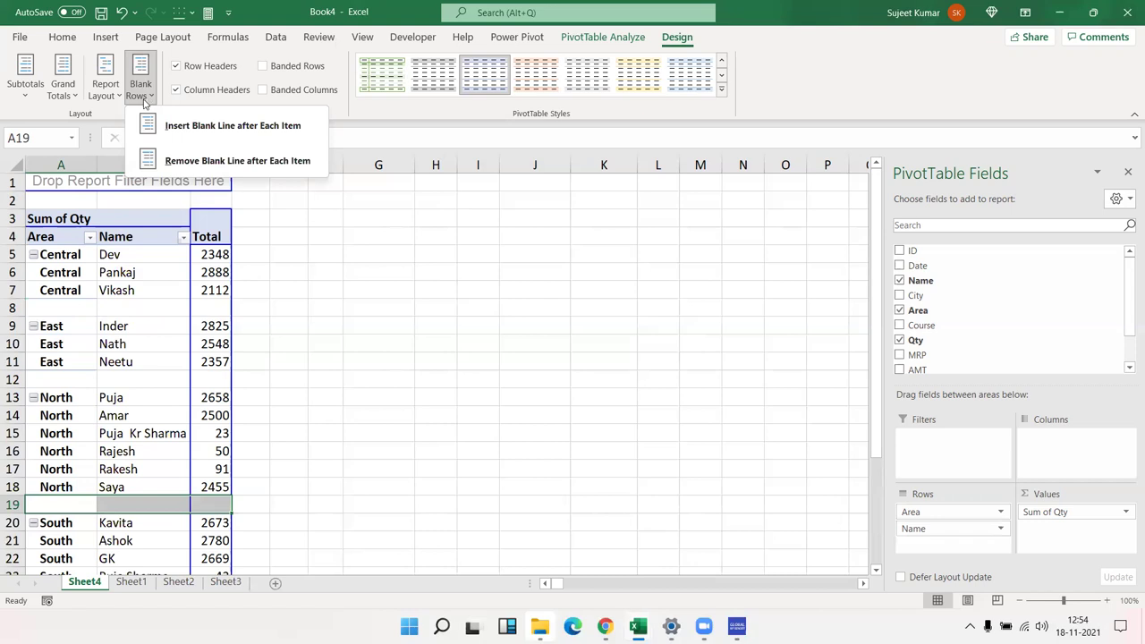
{"action": "left_click", "coordinate": [170, 163]}
{"action": "left_click", "coordinate": [106, 90]}
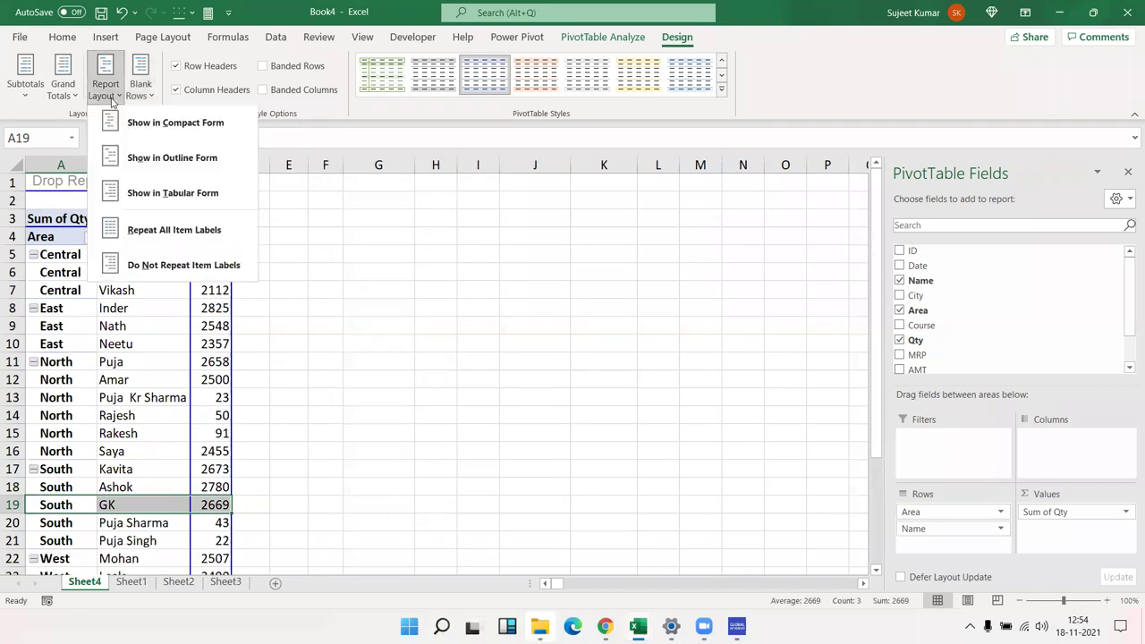
{"action": "left_click", "coordinate": [137, 262]}
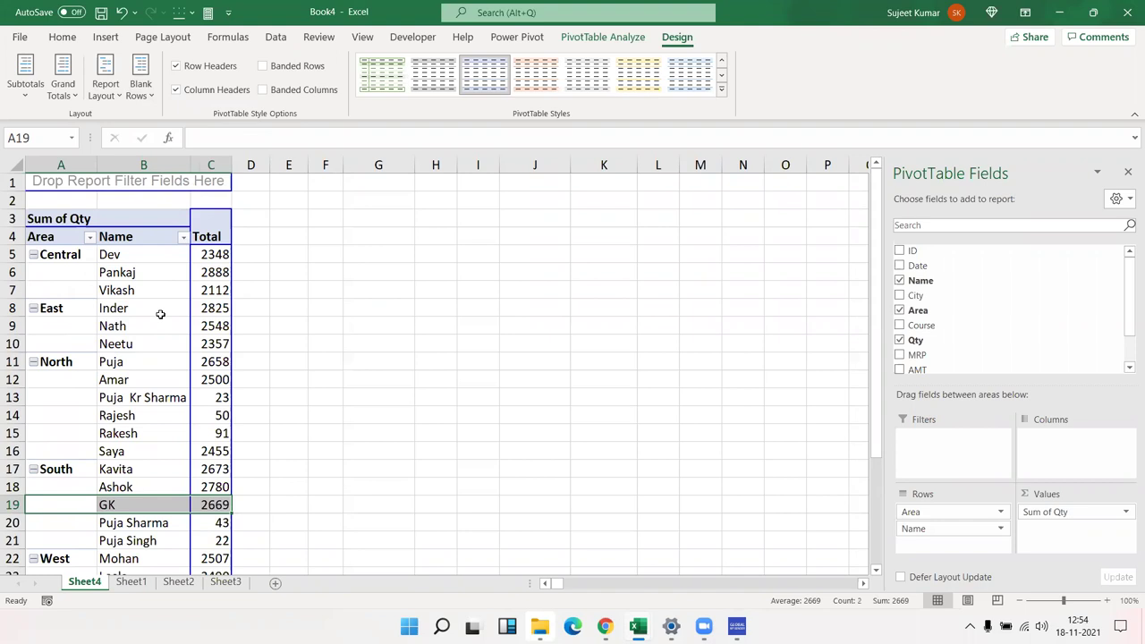
{"action": "left_click", "coordinate": [161, 315]}
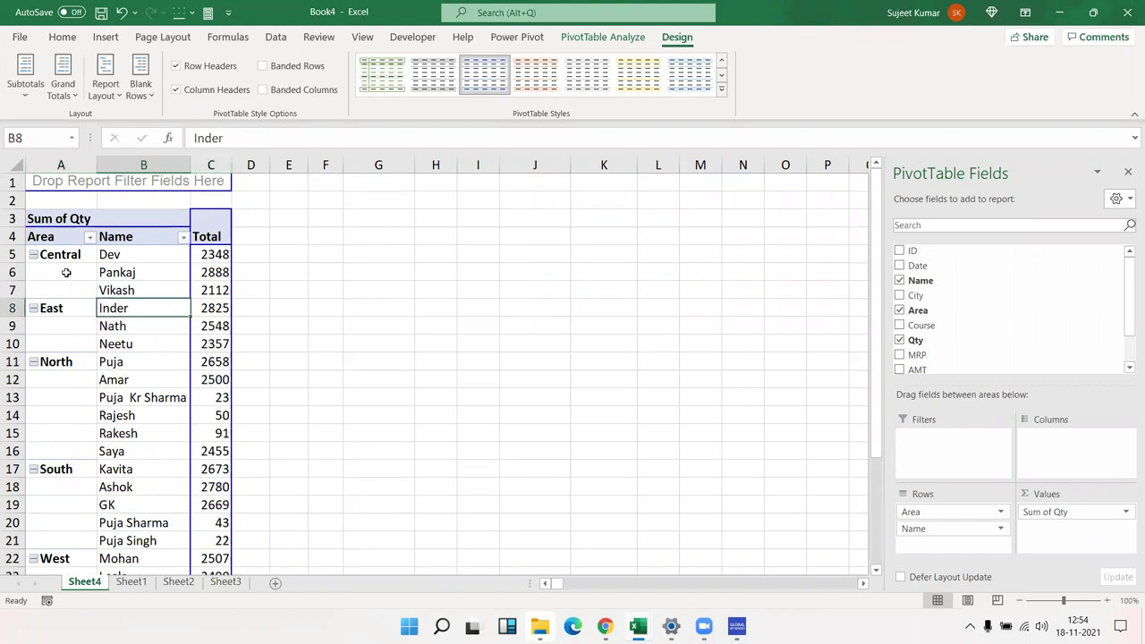
{"action": "left_click_drag", "start_coordinate": [63, 258], "coordinate": [58, 286]}
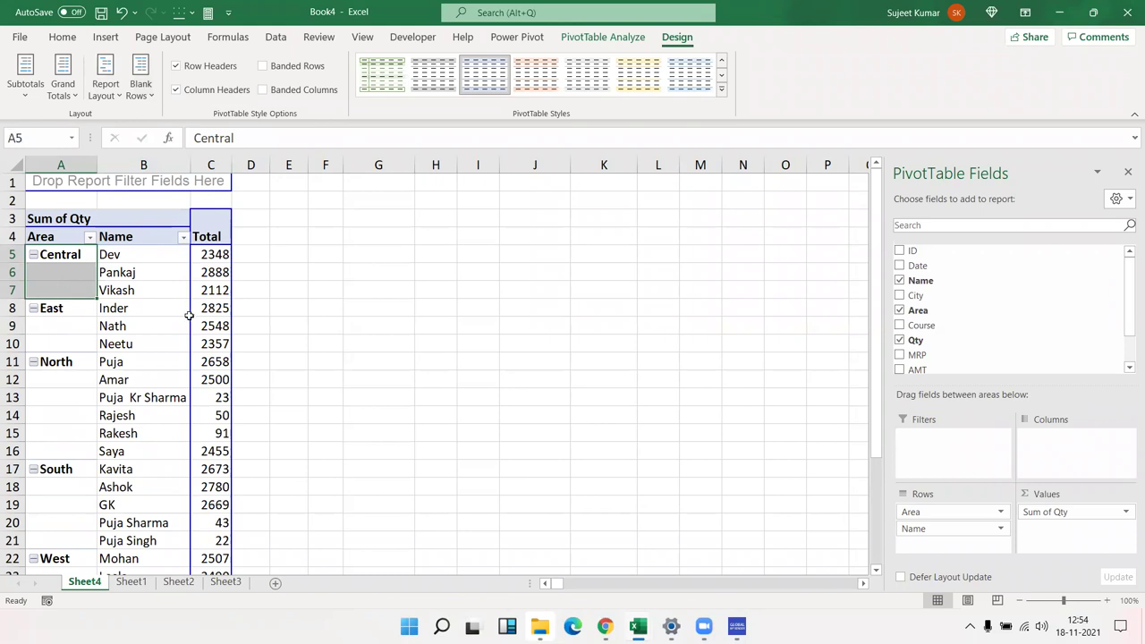
Enable 'Merge and center cells with labels' in PivotTable Options and apply it
{"action": "right_click", "coordinate": [68, 274]}
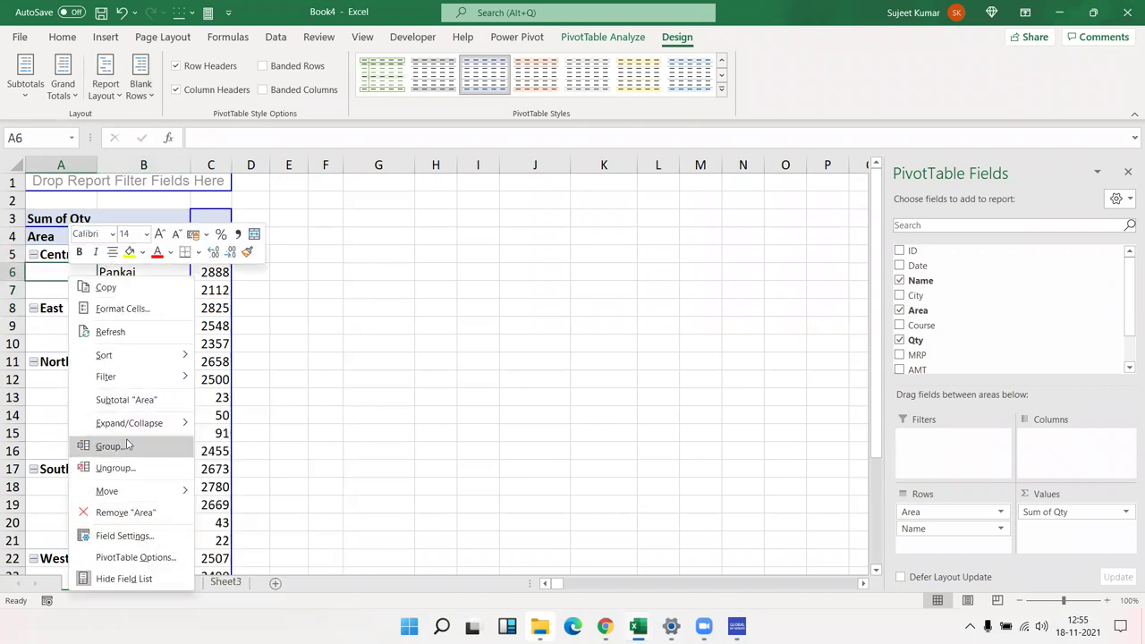
{"action": "left_click", "coordinate": [125, 557]}
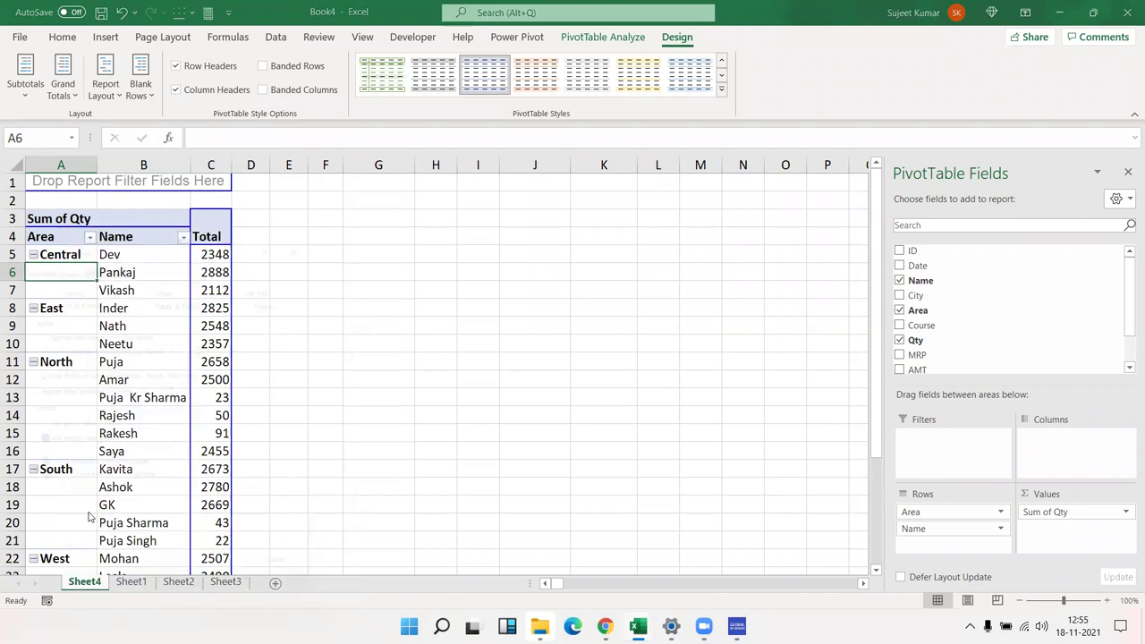
{"action": "left_click", "coordinate": [33, 330]}
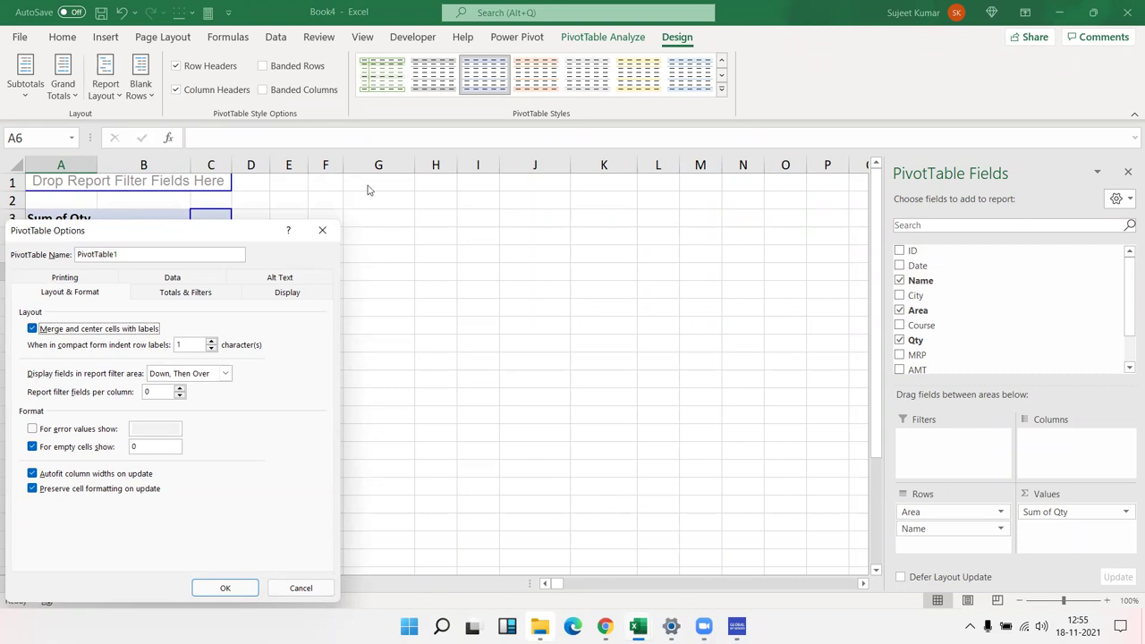
{"action": "left_click_drag", "start_coordinate": [79, 236], "coordinate": [366, 190]}
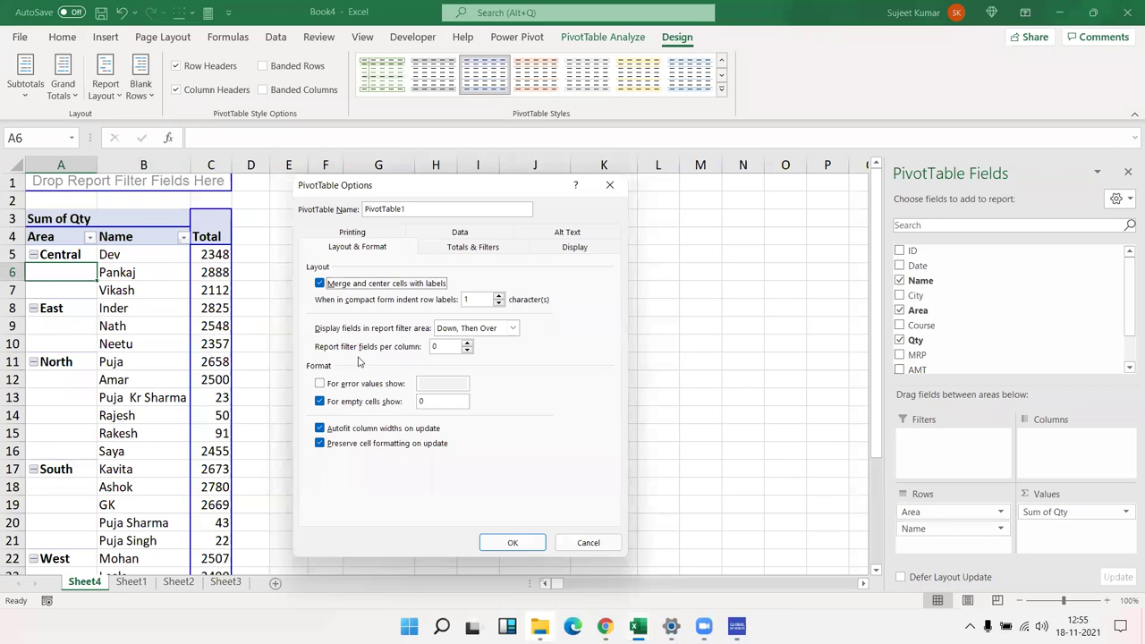
{"action": "left_click", "coordinate": [535, 543]}
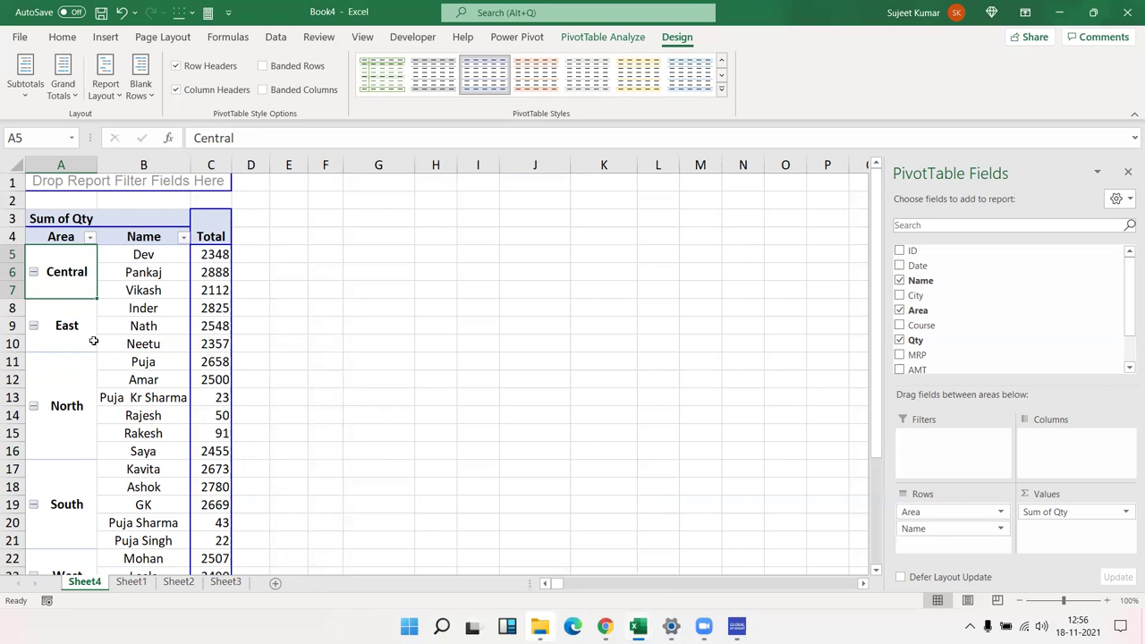
{"action": "right_click", "coordinate": [61, 284]}
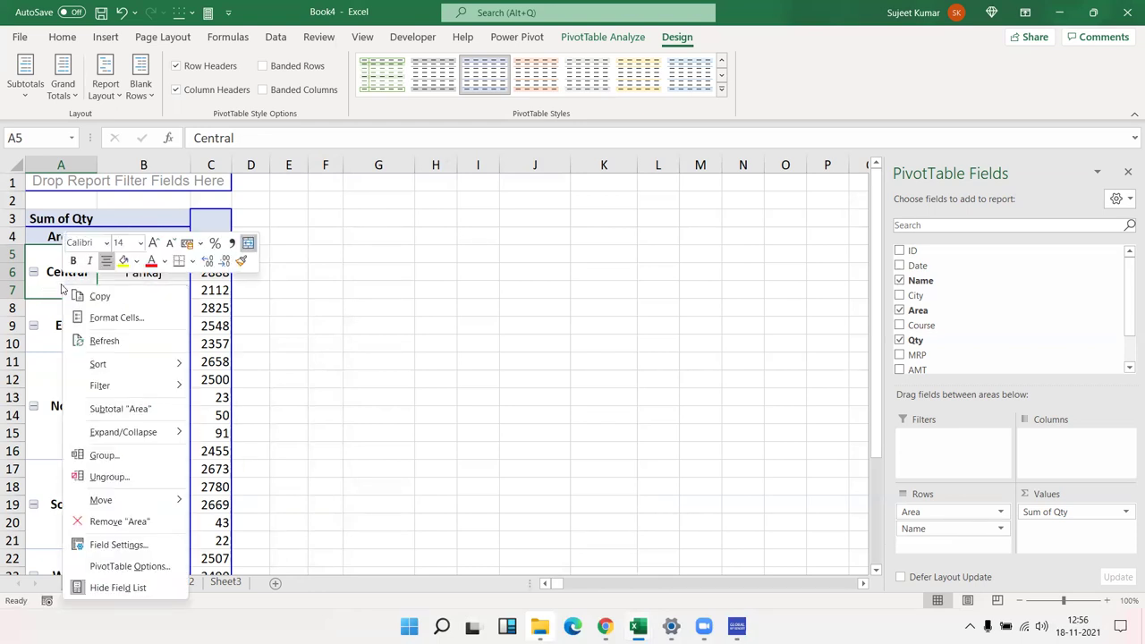
{"action": "left_click", "coordinate": [85, 407]}
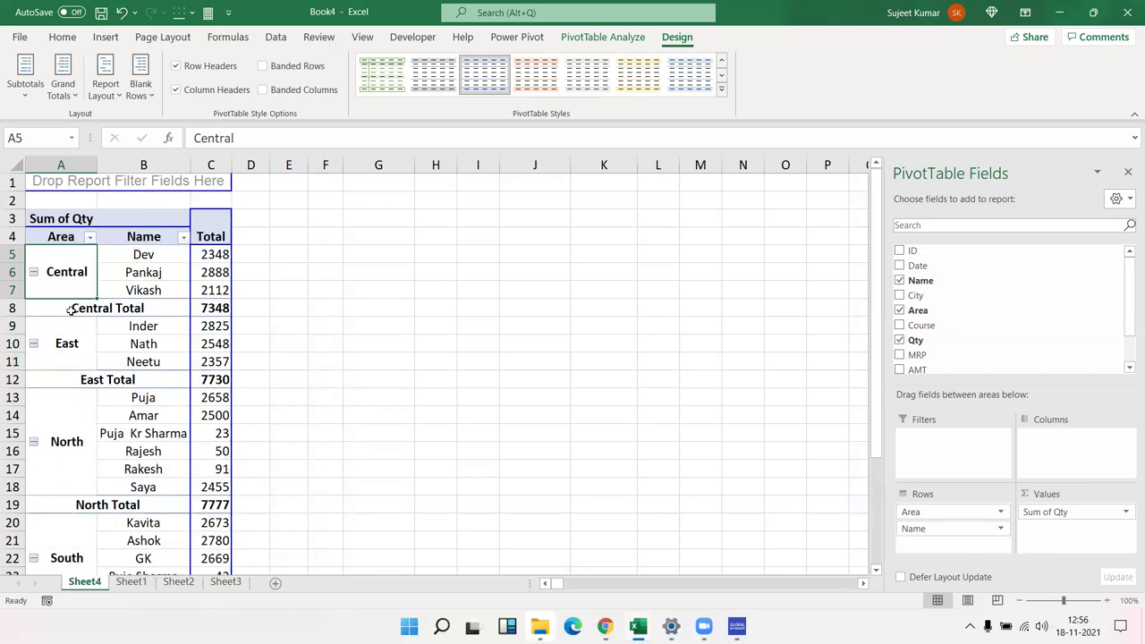
{"action": "key", "text": "ctrl+z"}
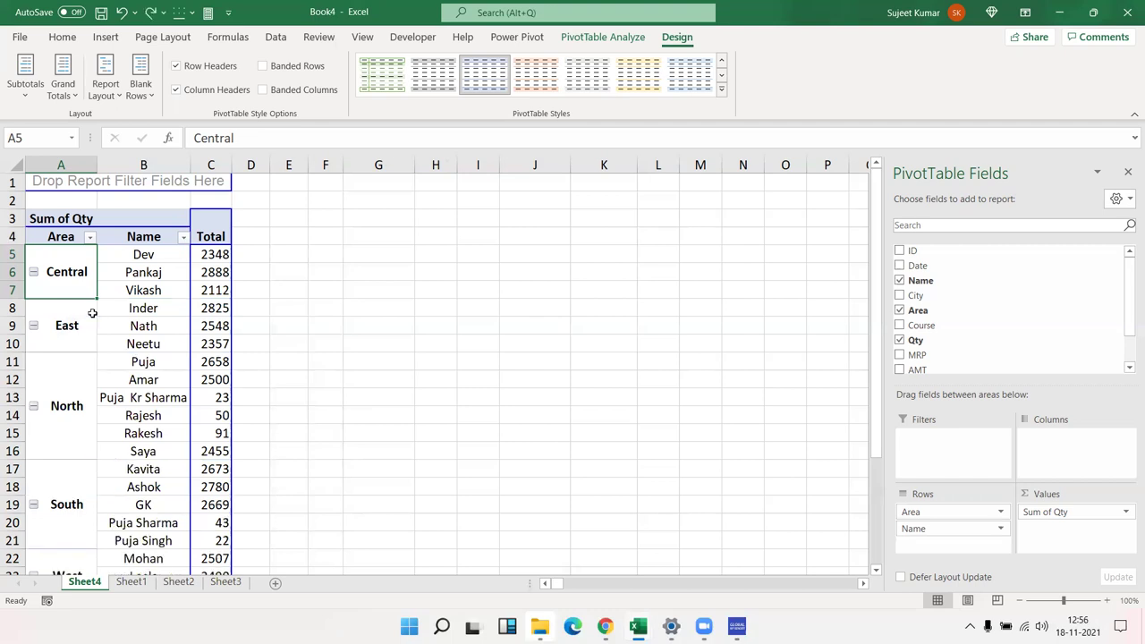
{"action": "left_click", "coordinate": [167, 344]}
{"action": "key", "text": "ctrl+space"}
{"action": "scroll", "coordinate": [167, 344], "scroll_direction": "down", "scroll_amount": 10}
{"action": "scroll", "coordinate": [166, 344], "scroll_direction": "up", "scroll_amount": 9}
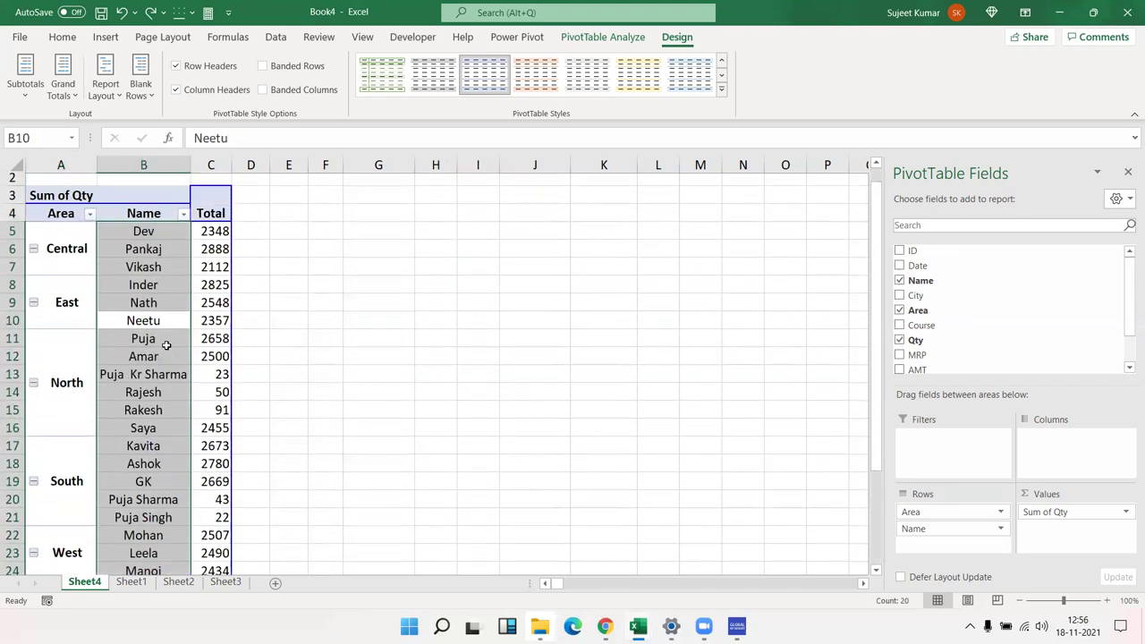
{"action": "scroll", "coordinate": [165, 345], "scroll_direction": "up", "scroll_amount": 1}
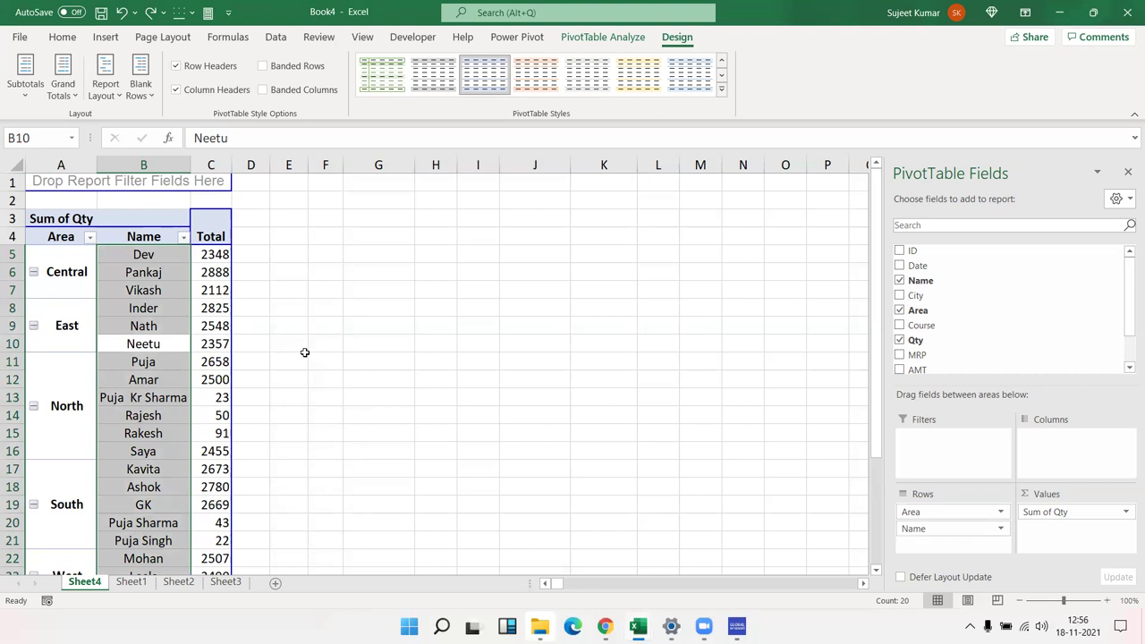
{"action": "left_click", "coordinate": [76, 275]}
{"action": "left_click", "coordinate": [163, 288]}
{"action": "left_click", "coordinate": [201, 292]}
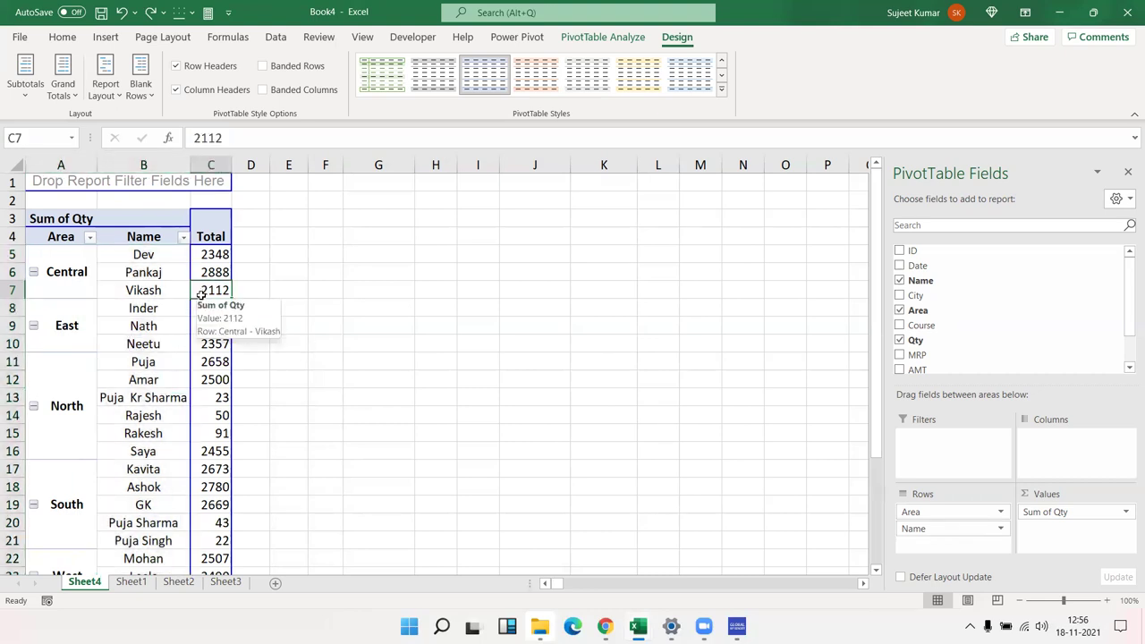
{"action": "mouse_move", "coordinate": [200, 303]}
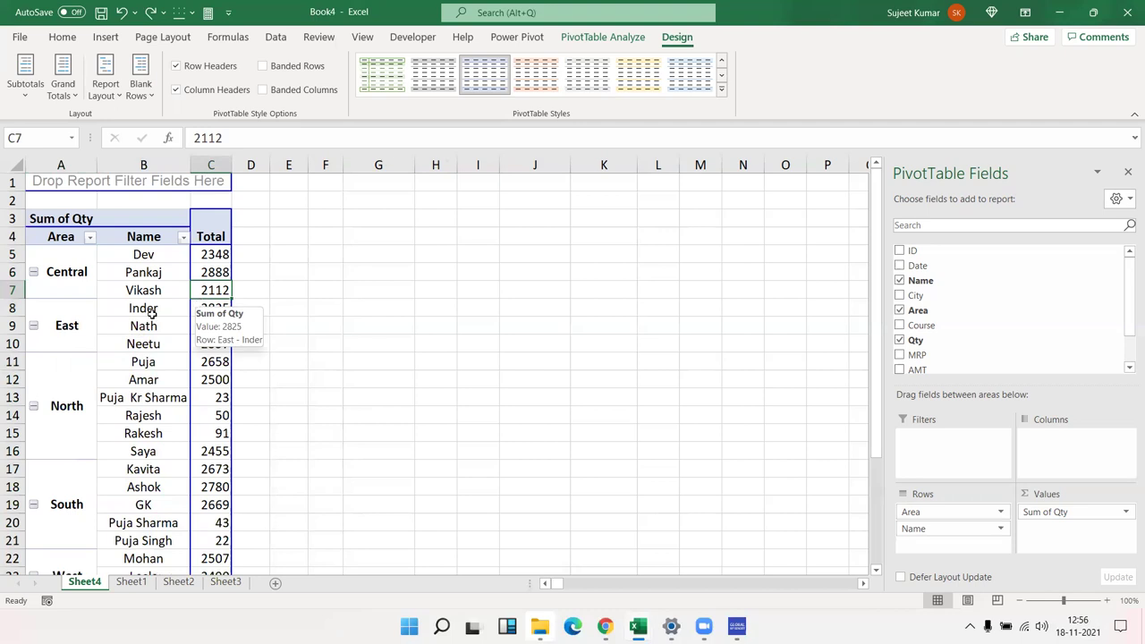
{"action": "left_click", "coordinate": [139, 586]}
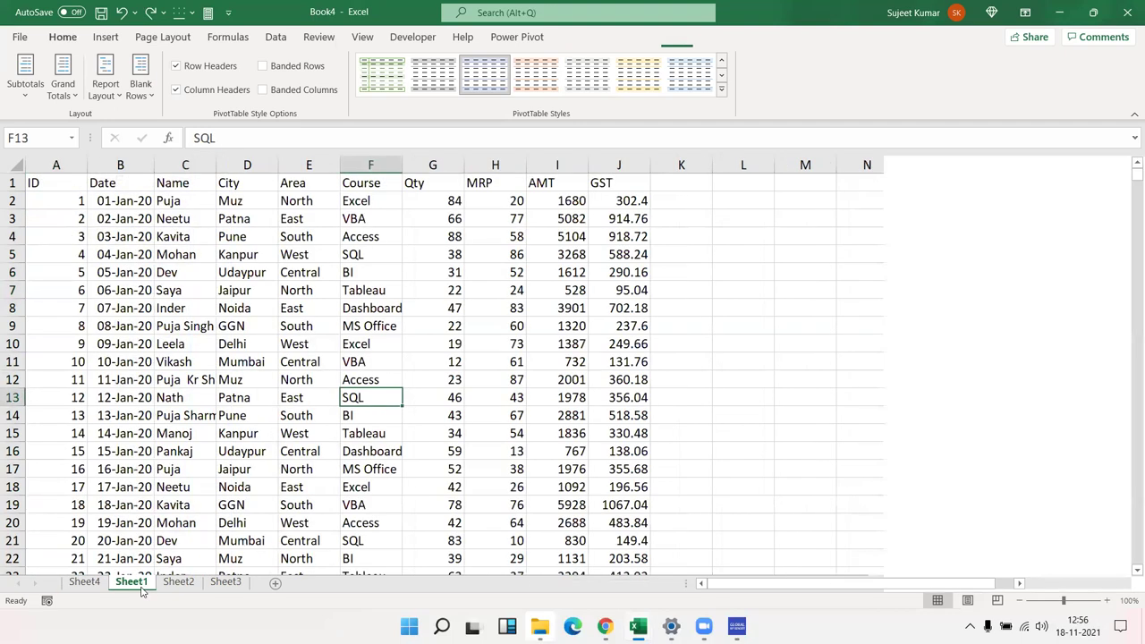
{"action": "left_click", "coordinate": [85, 583]}
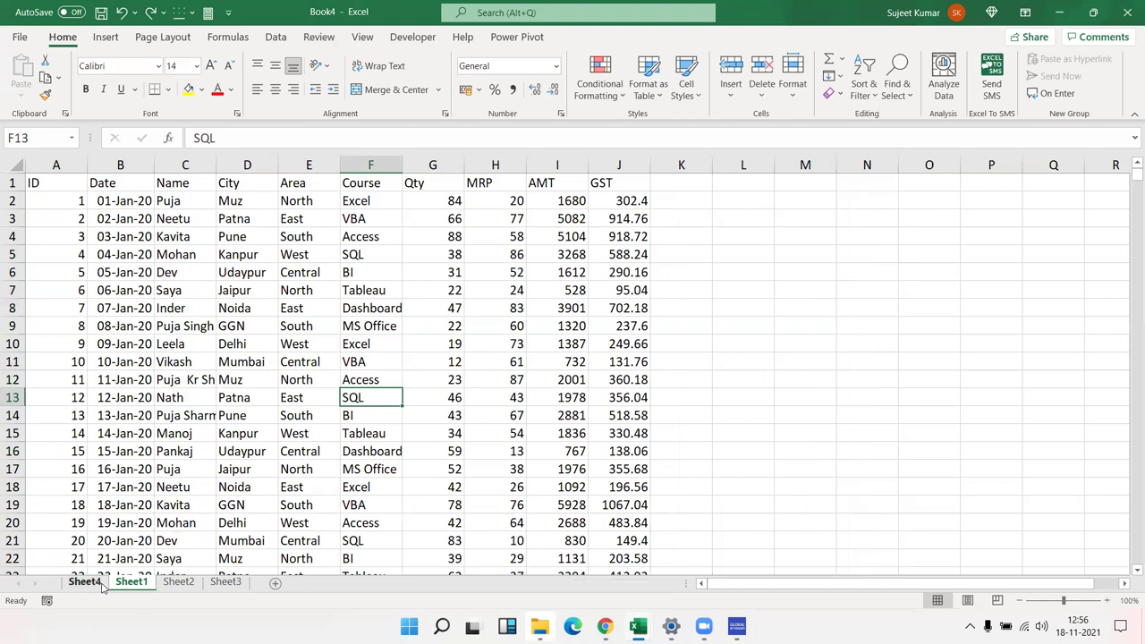
{"action": "double_click", "coordinate": [216, 285]}
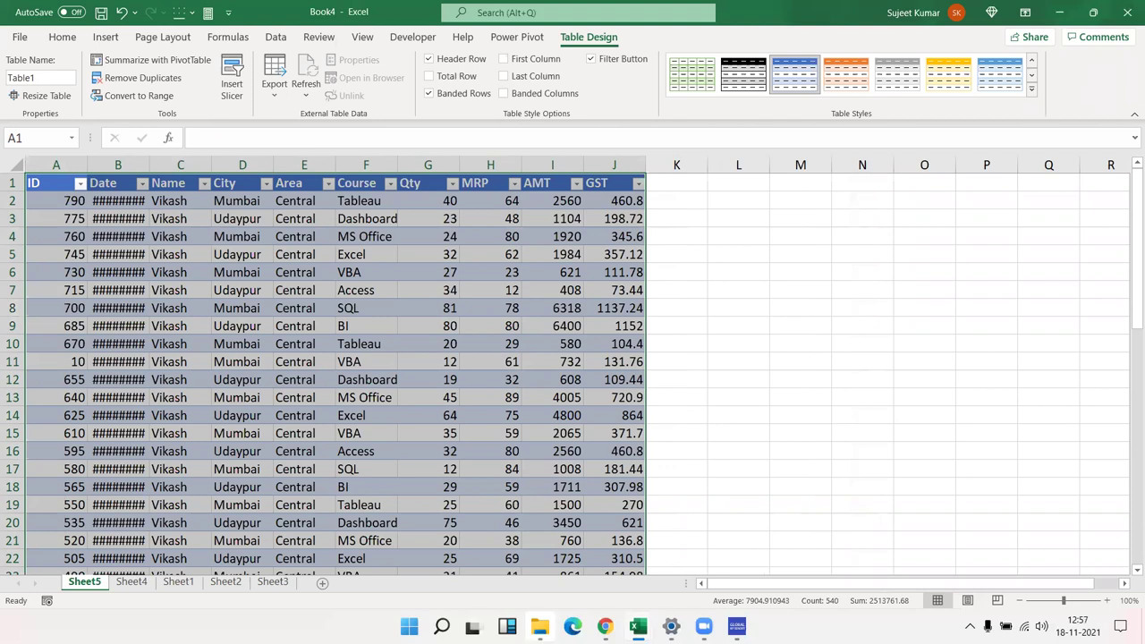
{"action": "right_click", "coordinate": [83, 586]}
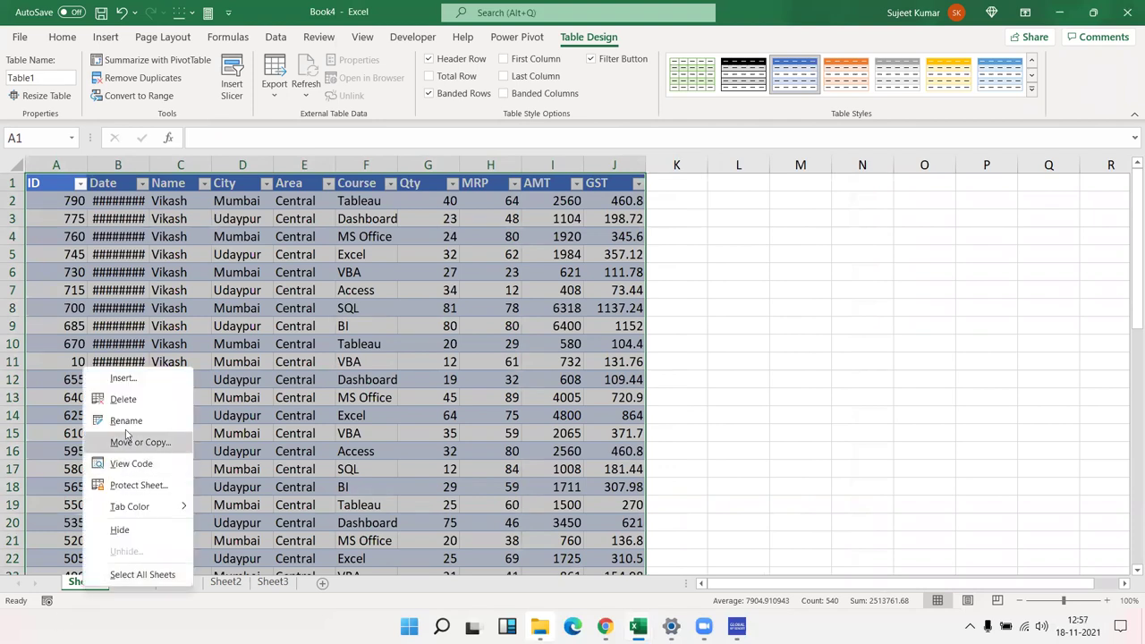
{"action": "left_click", "coordinate": [125, 400]}
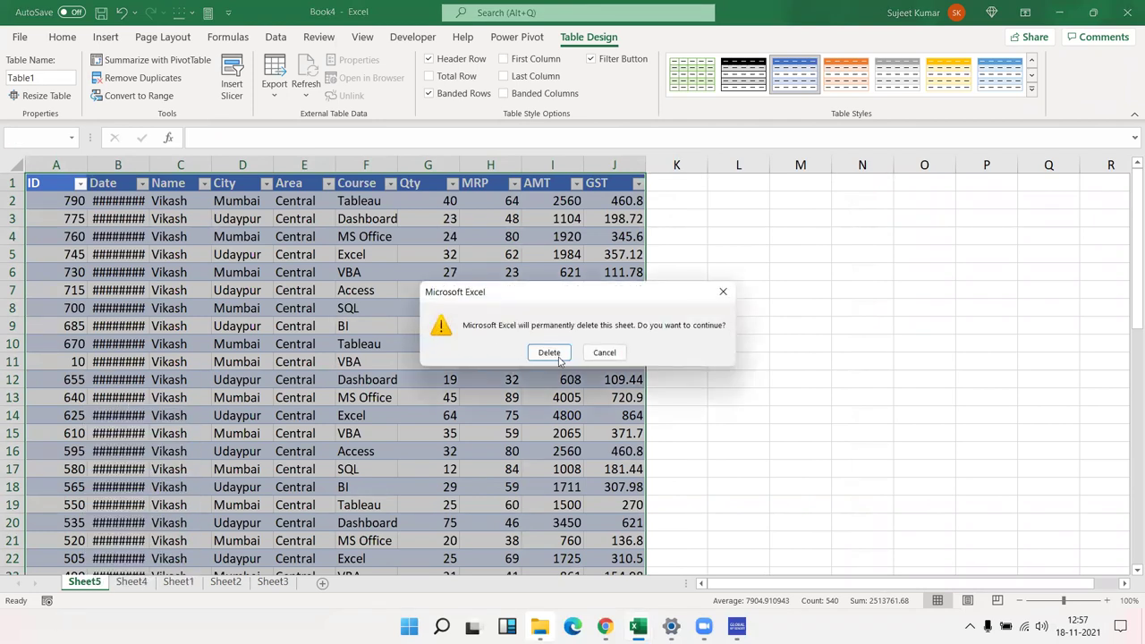
{"action": "left_click", "coordinate": [549, 353]}
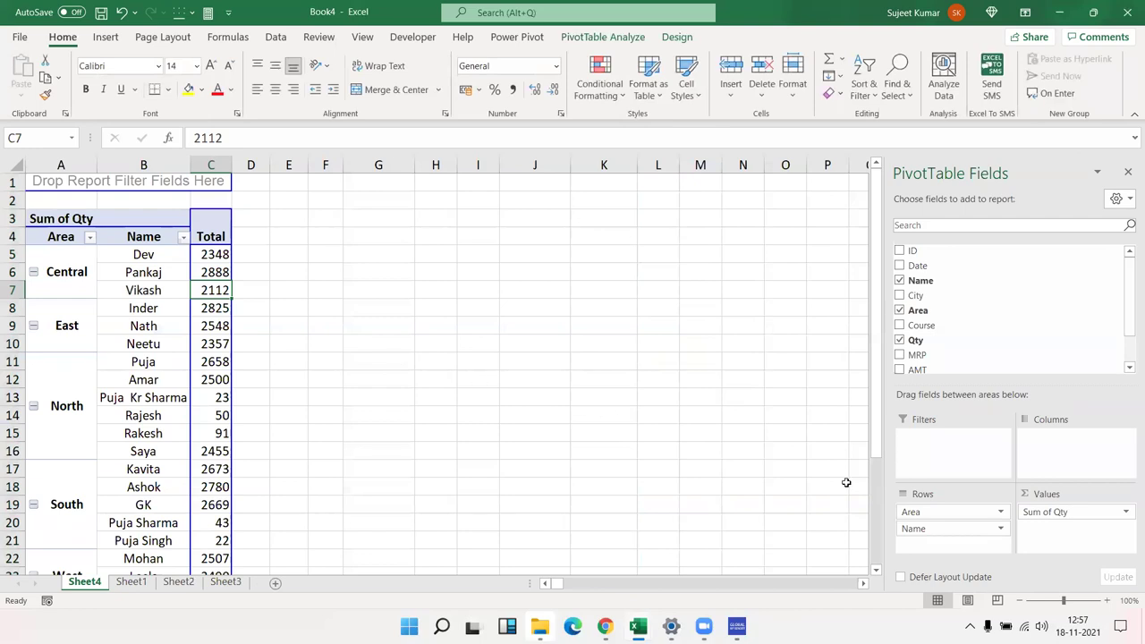
Add Course to Rows below Name, giving per-course quantities like Dev's VBA 361
{"action": "left_click_drag", "start_coordinate": [935, 325], "coordinate": [974, 545]}
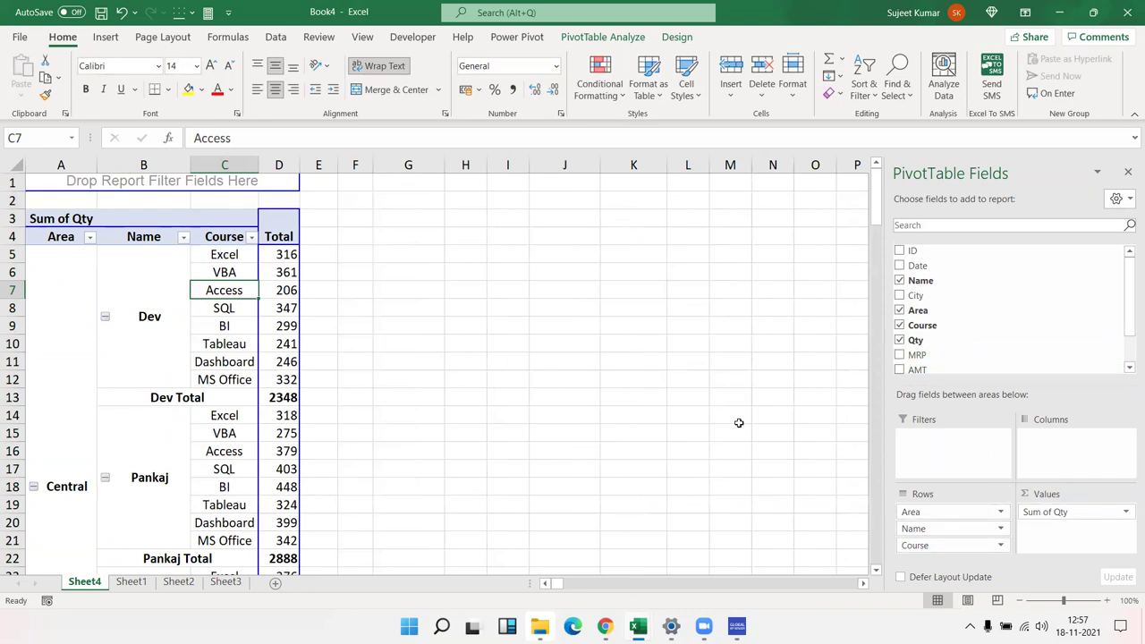
{"action": "left_click", "coordinate": [55, 370]}
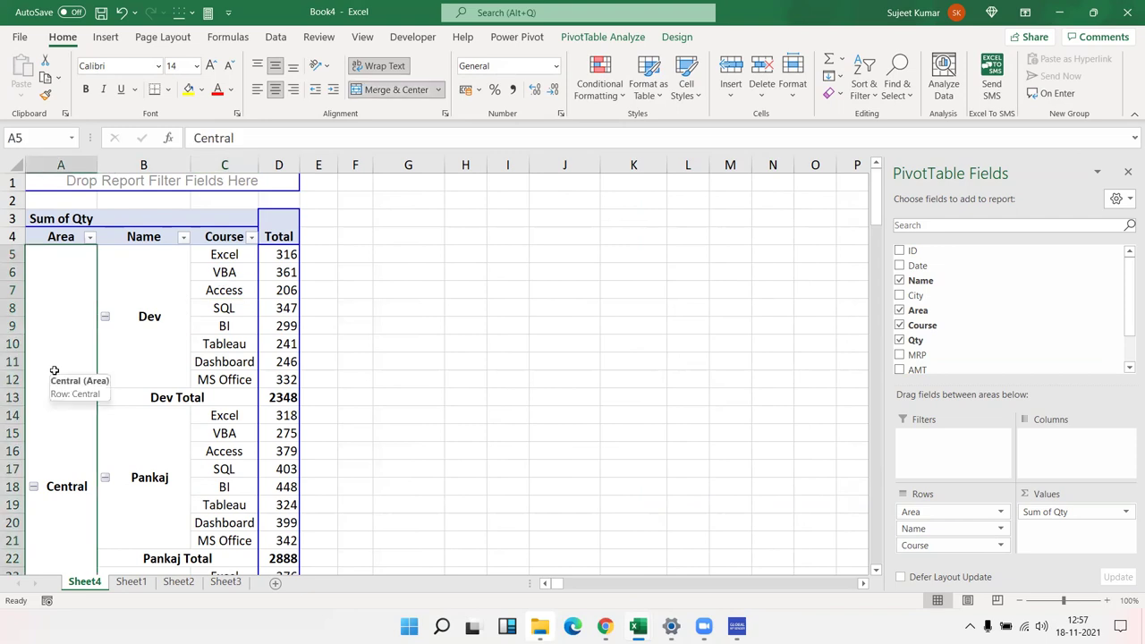
{"action": "left_click", "coordinate": [141, 336]}
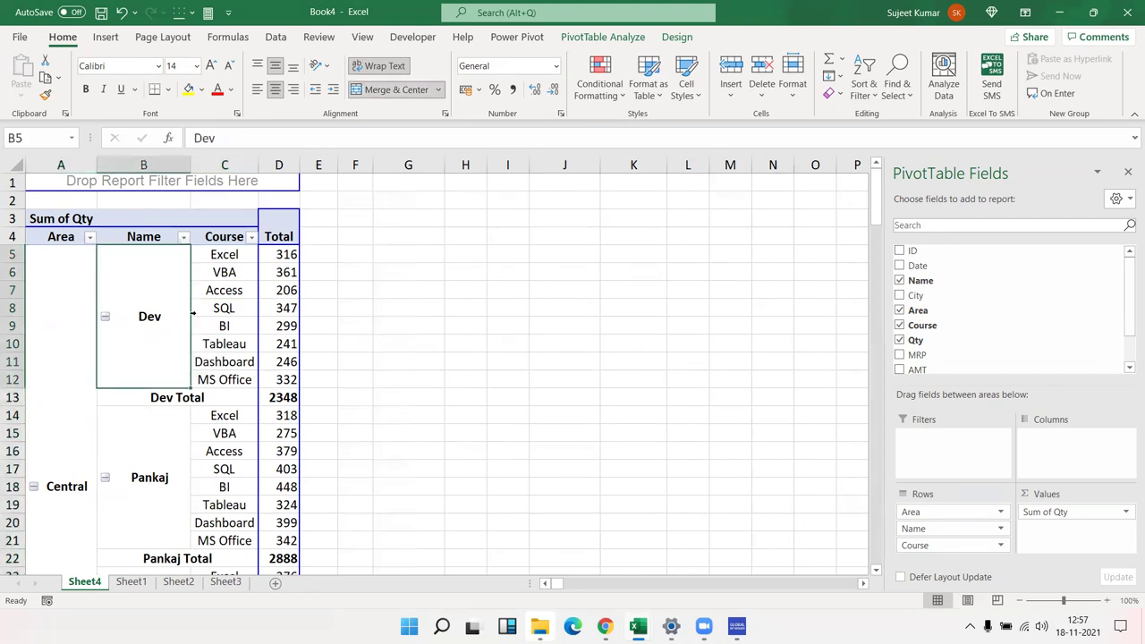
{"action": "left_click", "coordinate": [283, 274]}
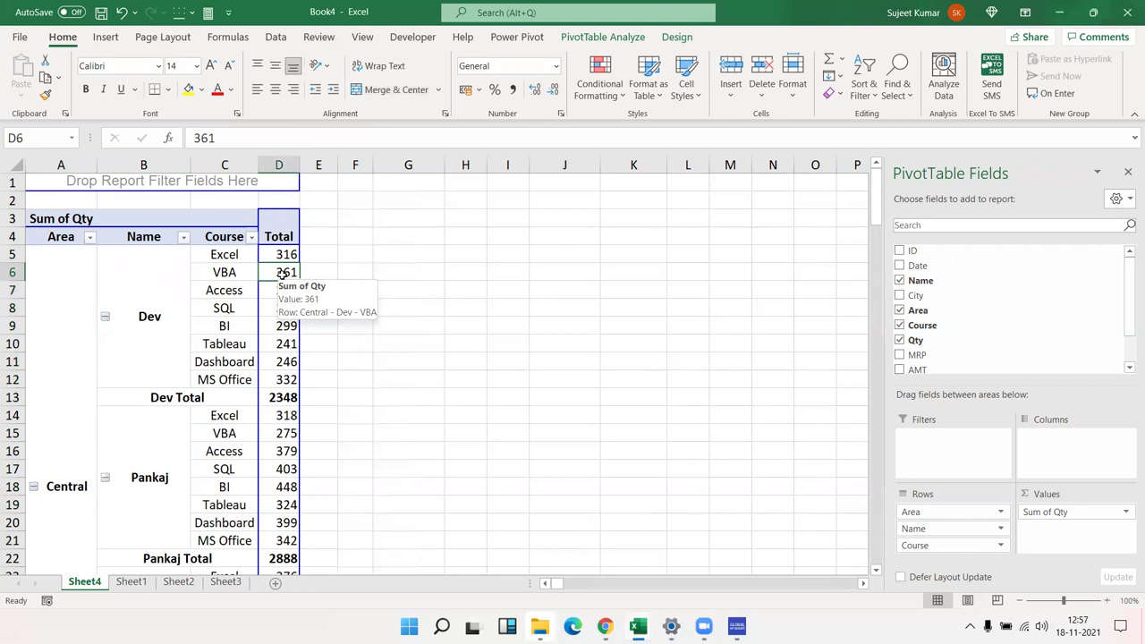
{"action": "double_click", "coordinate": [283, 273]}
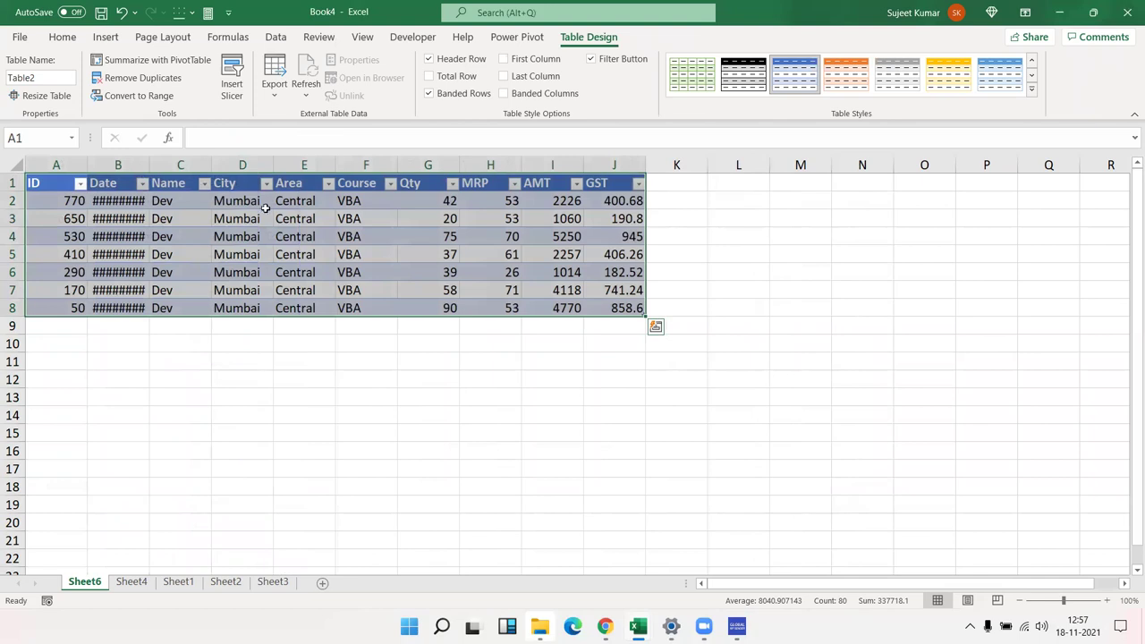
{"action": "left_click_drag", "start_coordinate": [300, 206], "coordinate": [355, 276]}
{"action": "left_click_drag", "start_coordinate": [365, 235], "coordinate": [368, 308]}
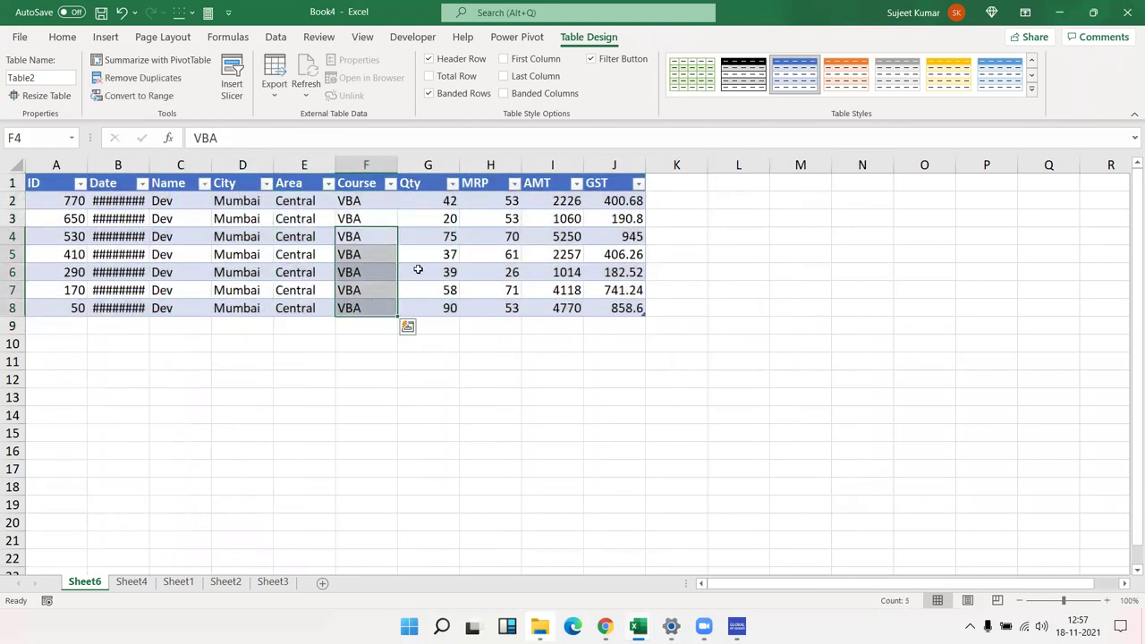
{"action": "left_click_drag", "start_coordinate": [179, 223], "coordinate": [185, 320]}
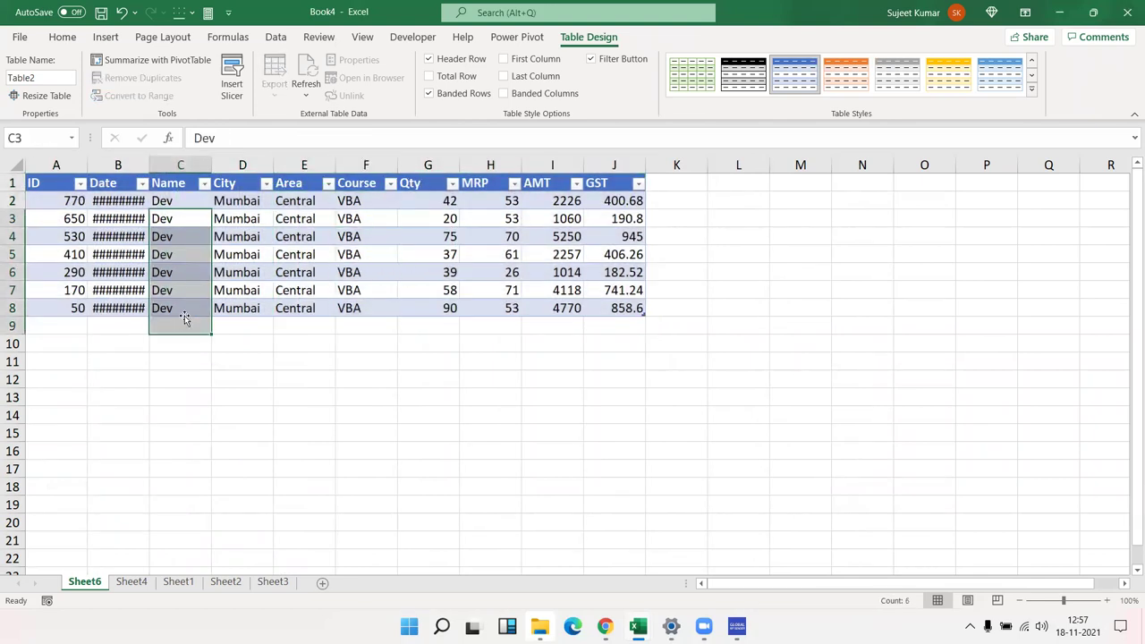
{"action": "right_click", "coordinate": [92, 581]}
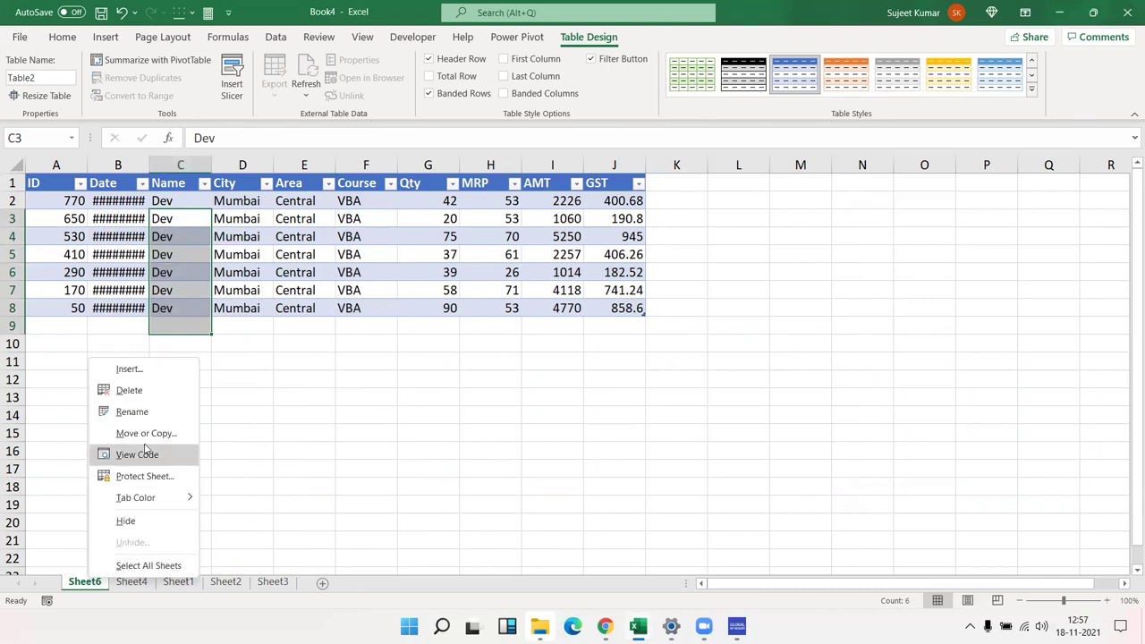
{"action": "left_click", "coordinate": [160, 401]}
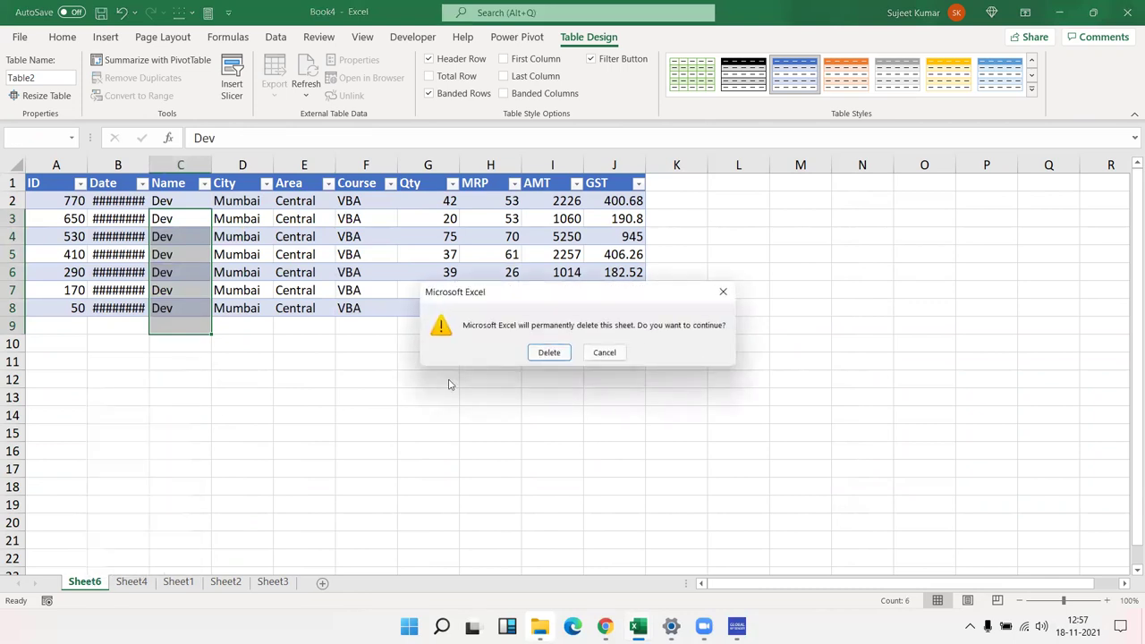
{"action": "left_click", "coordinate": [547, 353]}
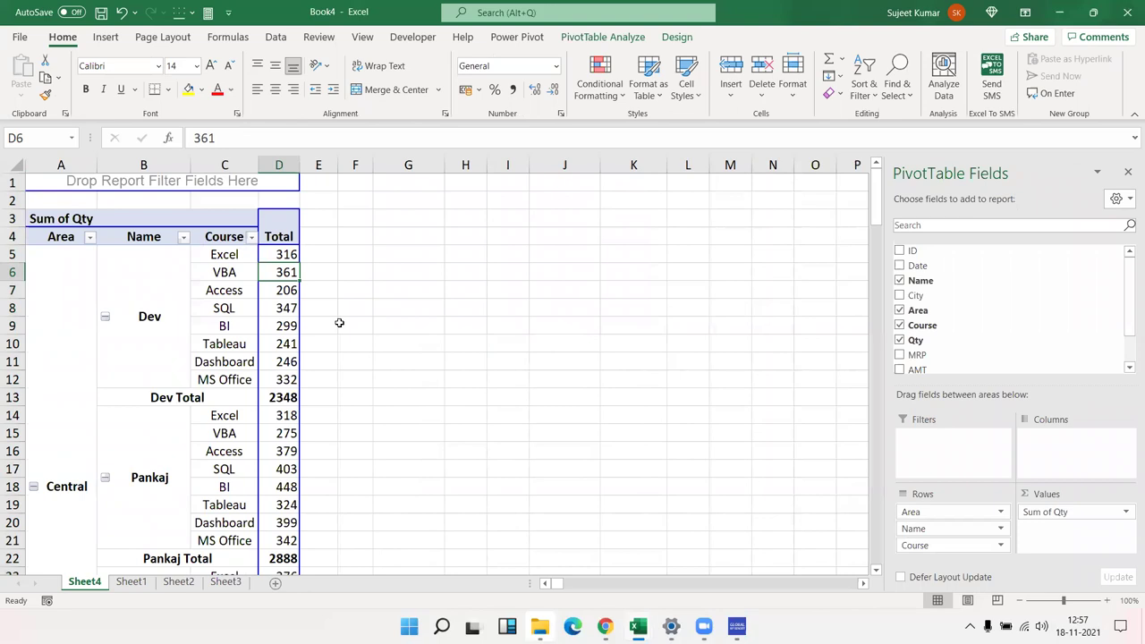
{"action": "left_click", "coordinate": [287, 295]}
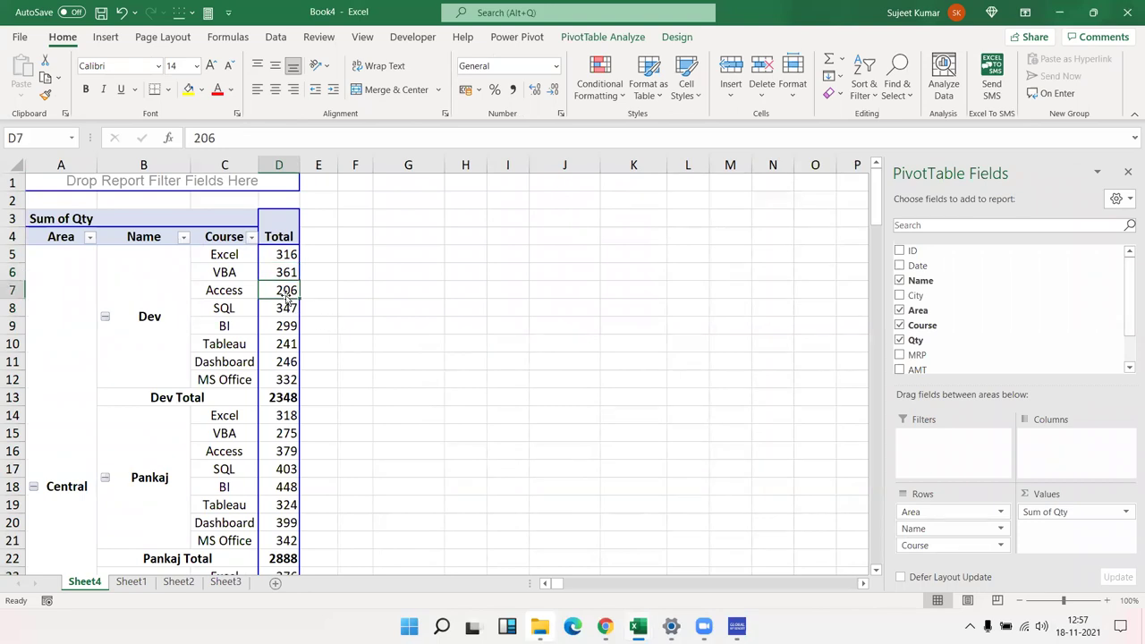
{"action": "double_click", "coordinate": [230, 298]}
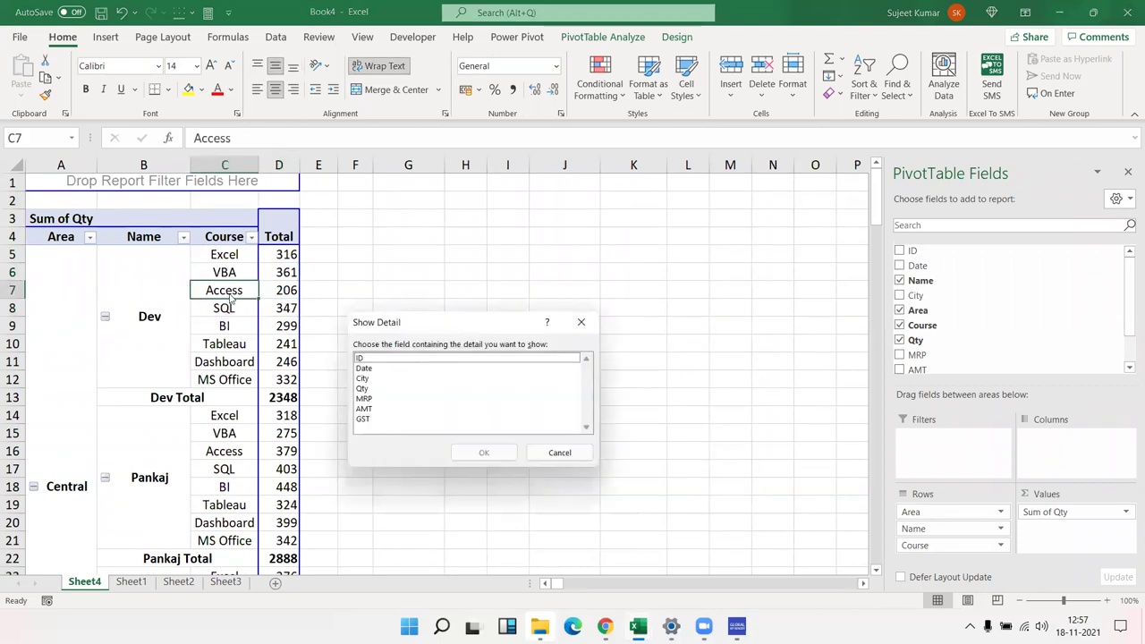
{"action": "left_click", "coordinate": [582, 324]}
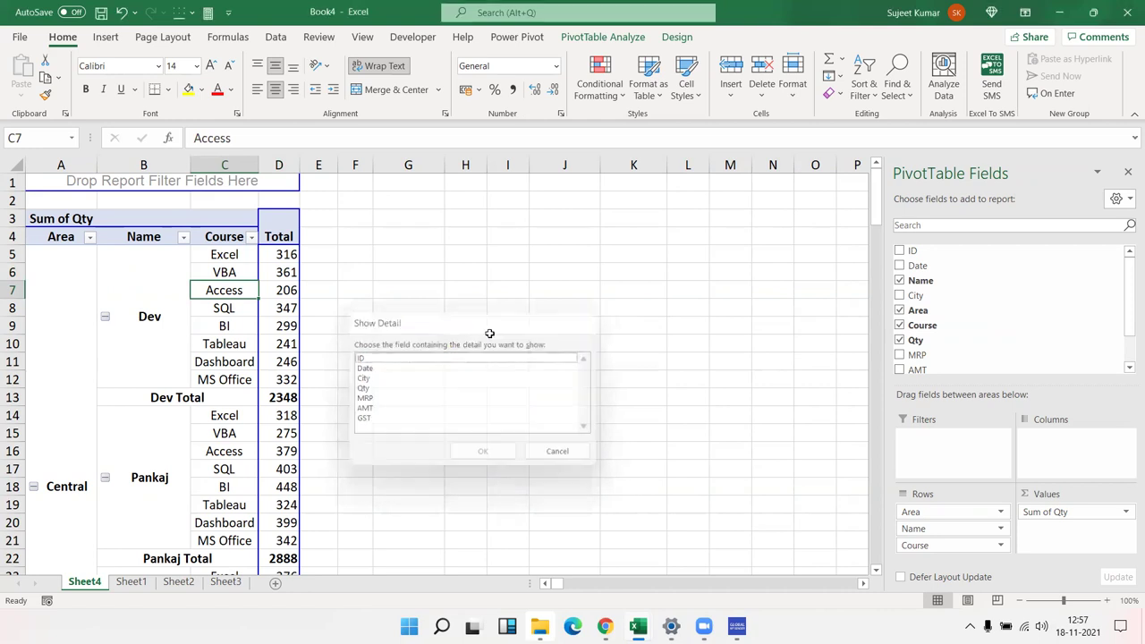
{"action": "left_click", "coordinate": [283, 309]}
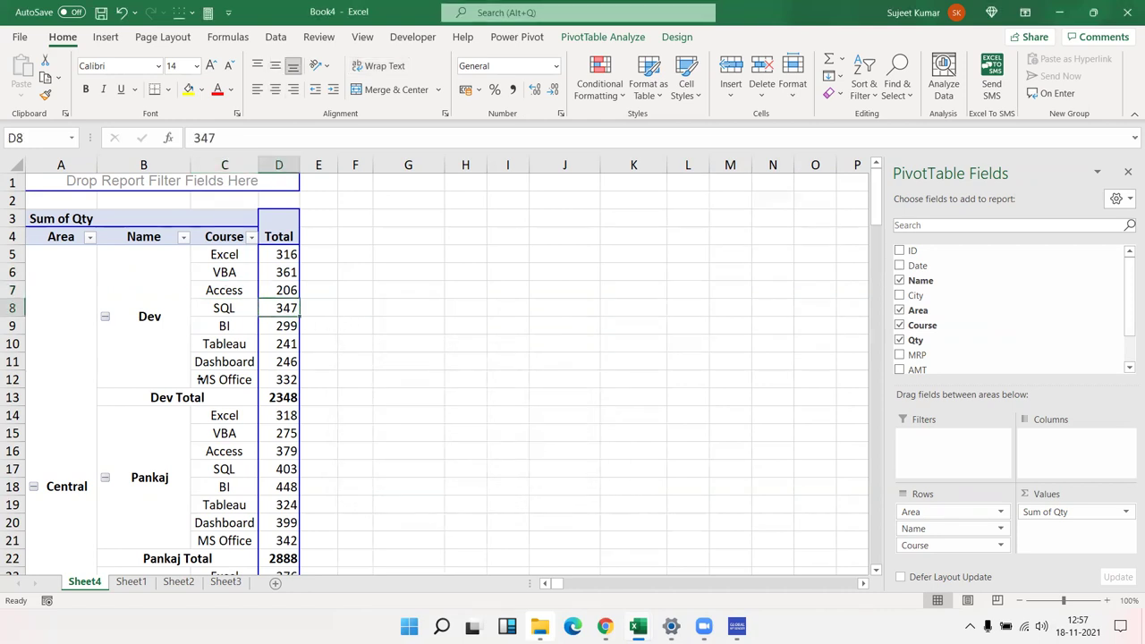
{"action": "left_click", "coordinate": [281, 398]}
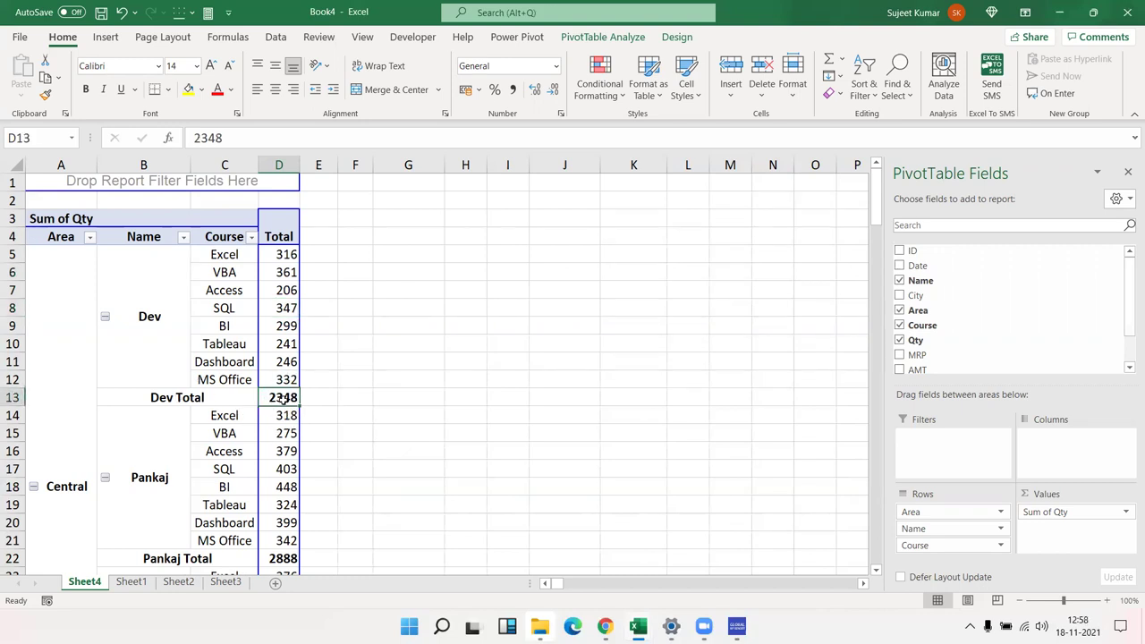
Drill into the Dev Total value and review Dev's source records on the new Sheet7
{"action": "double_click", "coordinate": [281, 400]}
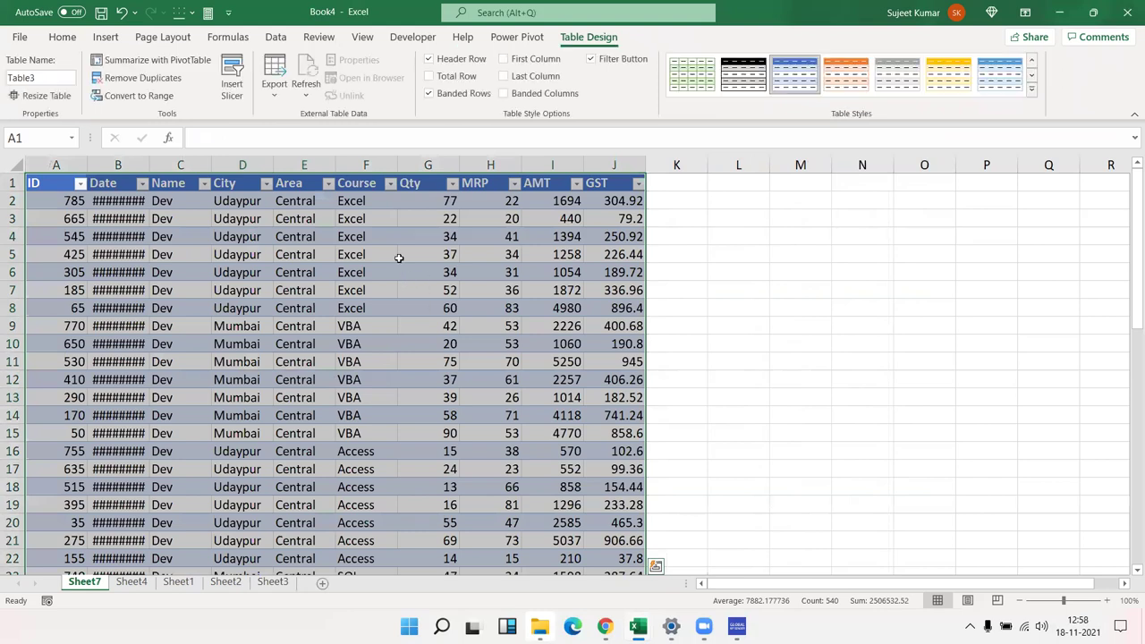
{"action": "scroll", "coordinate": [336, 356], "scroll_direction": "down", "scroll_amount": 15}
{"action": "scroll", "coordinate": [336, 357], "scroll_direction": "down", "scroll_amount": 2}
{"action": "scroll", "coordinate": [336, 356], "scroll_direction": "up", "scroll_amount": 17}
Delete Sheet7 and return to cells of the Sheet4 pivot table
{"action": "right_click", "coordinate": [85, 583]}
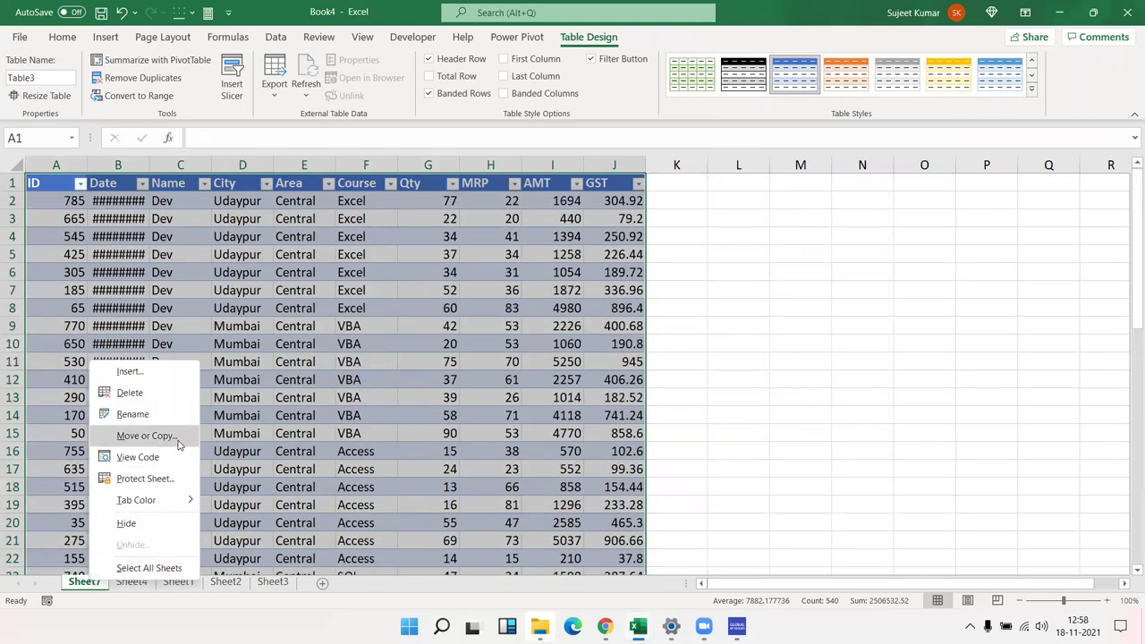
{"action": "left_click", "coordinate": [159, 394]}
{"action": "left_click", "coordinate": [545, 353]}
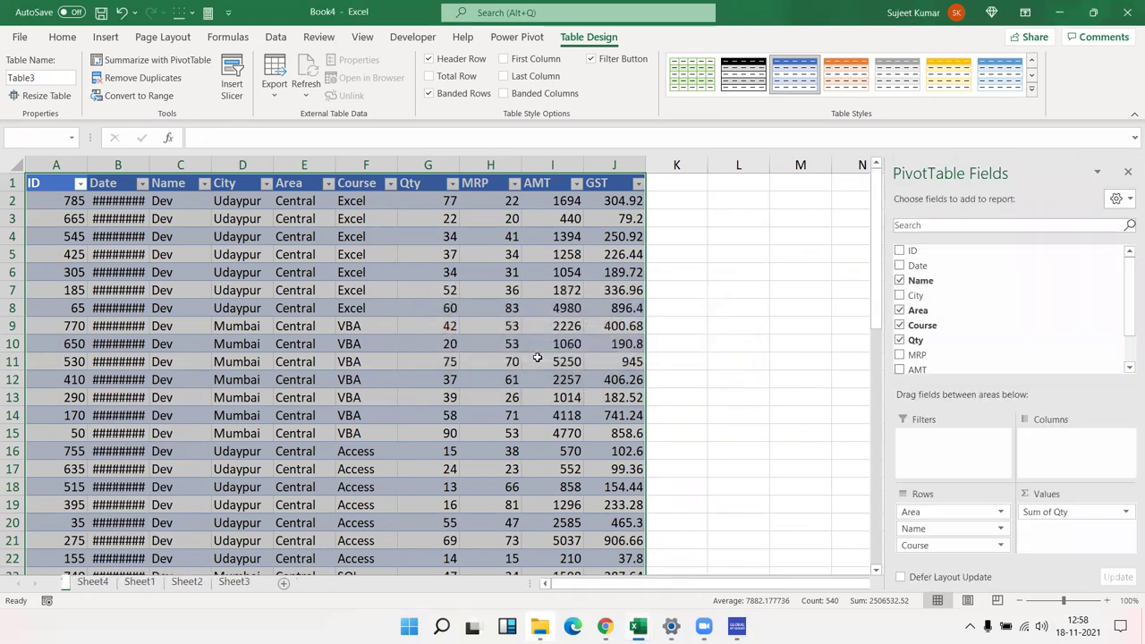
{"action": "left_click", "coordinate": [588, 323]}
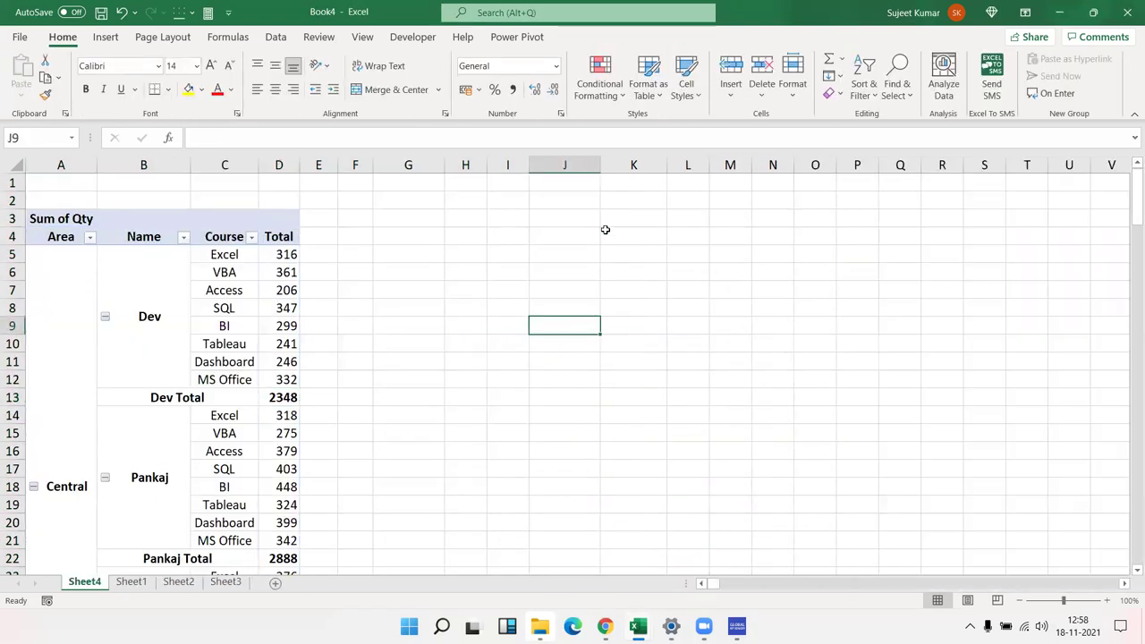
{"action": "double_click", "coordinate": [558, 324]}
{"action": "left_click", "coordinate": [549, 364]}
{"action": "double_click", "coordinate": [548, 366]}
{"action": "left_click", "coordinate": [550, 385]}
{"action": "left_click", "coordinate": [560, 417]}
Uncheck Enable show details on the Data tab of PivotTable Options
{"action": "right_click", "coordinate": [283, 295]}
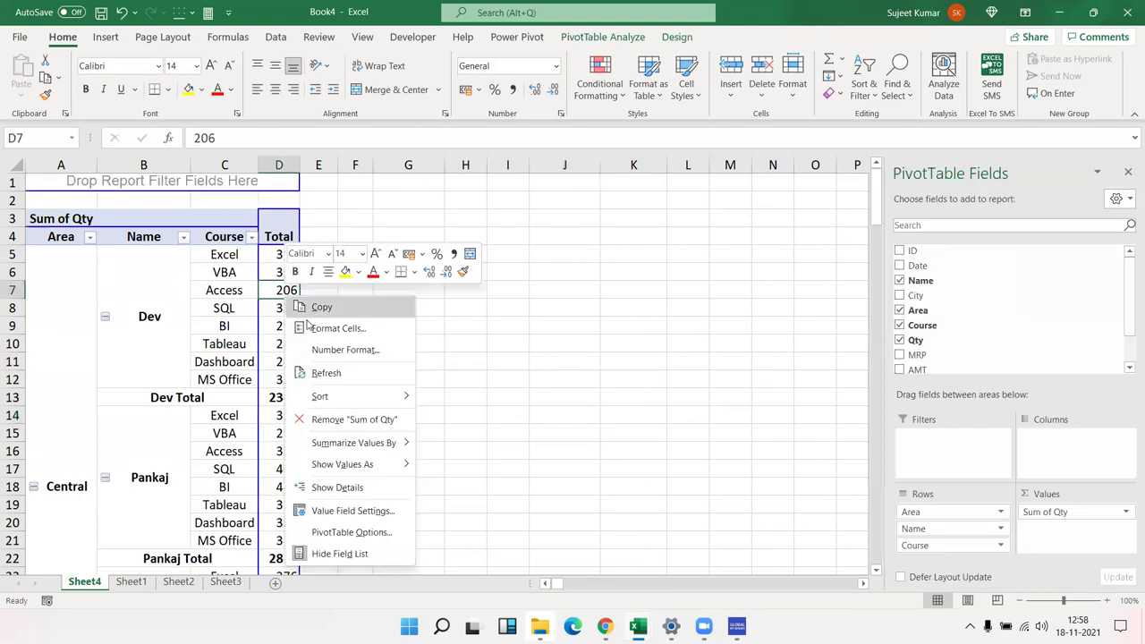
{"action": "left_click", "coordinate": [397, 533]}
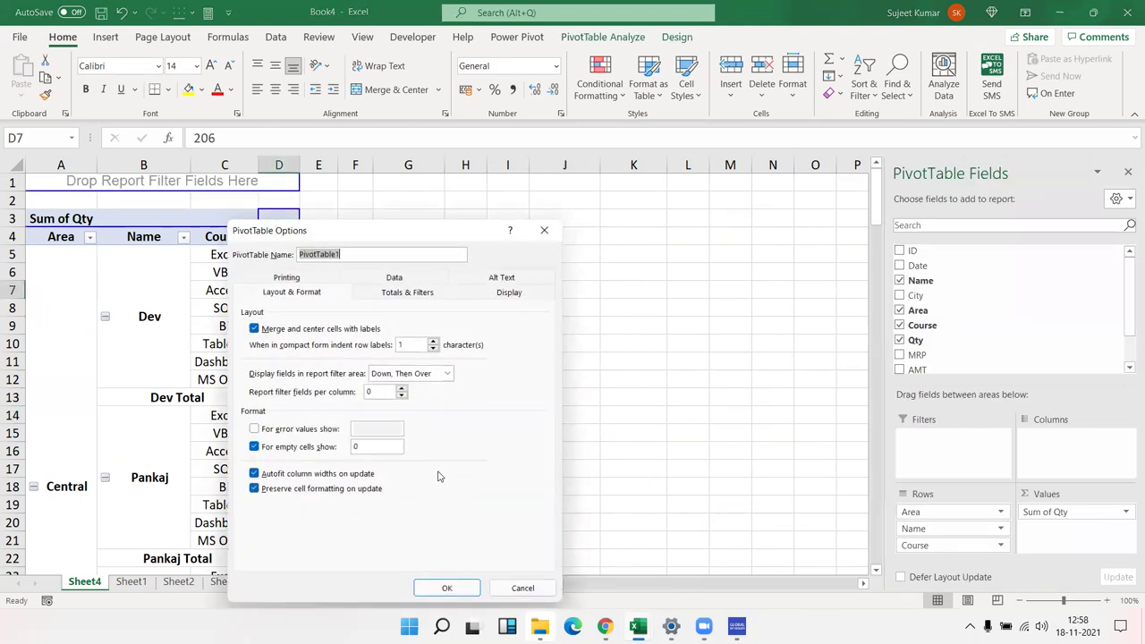
{"action": "left_click", "coordinate": [467, 299]}
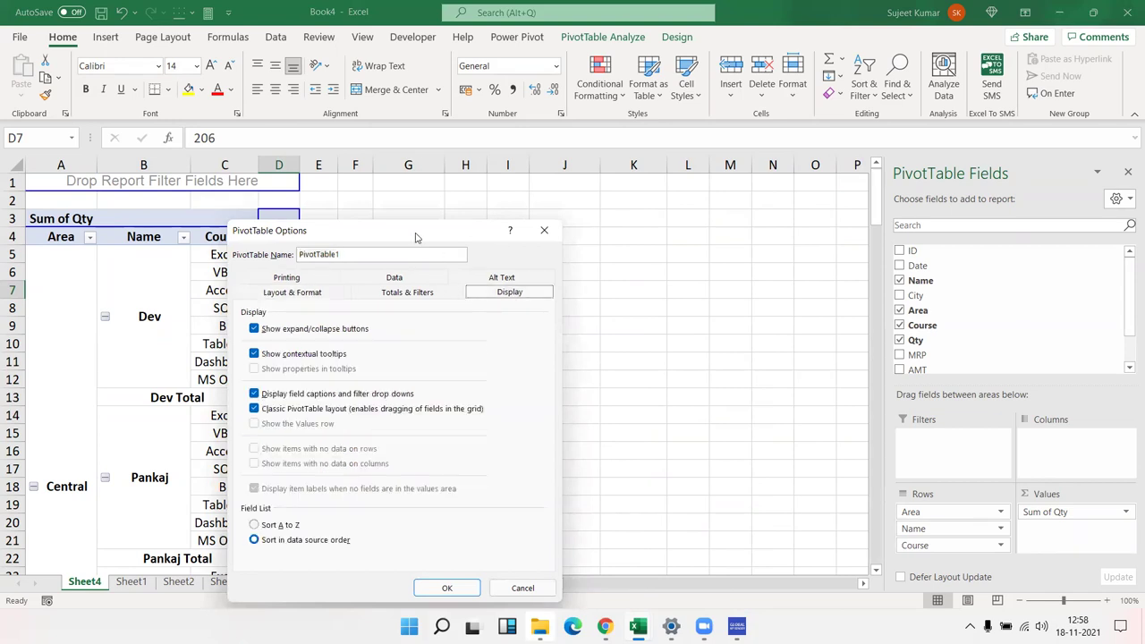
{"action": "left_click_drag", "start_coordinate": [415, 237], "coordinate": [687, 178]}
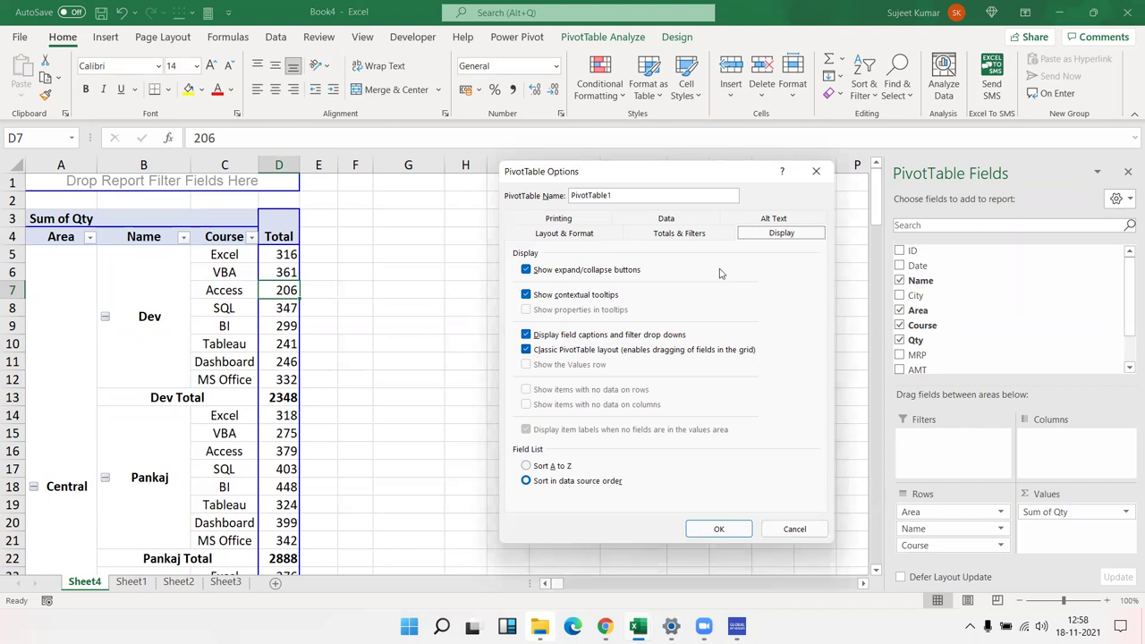
{"action": "left_click", "coordinate": [671, 219]}
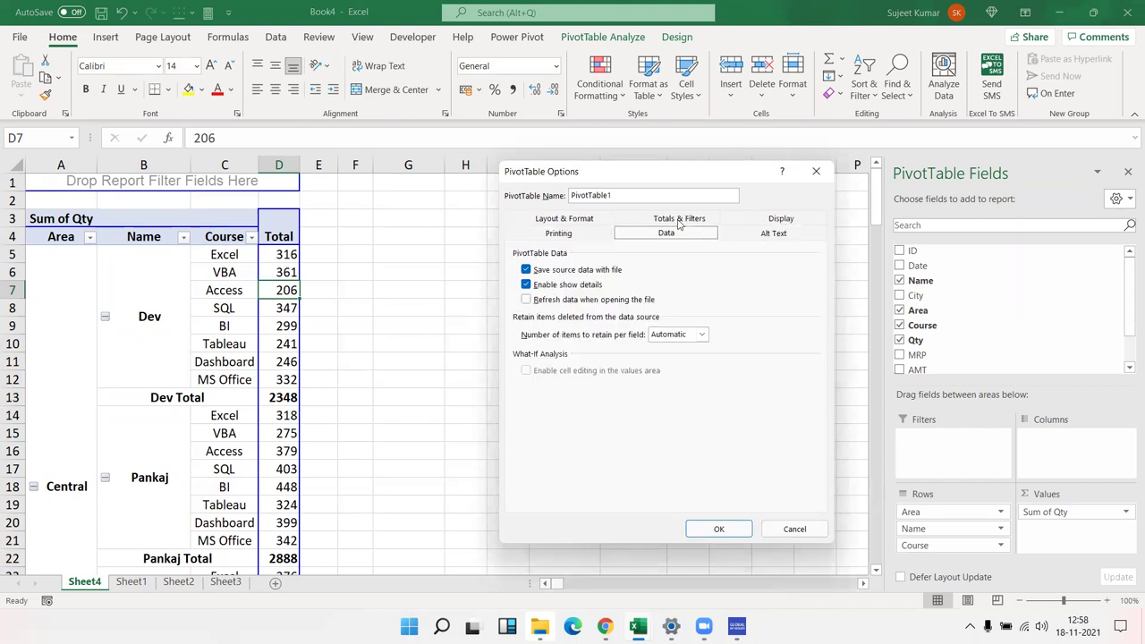
{"action": "left_click", "coordinate": [527, 284]}
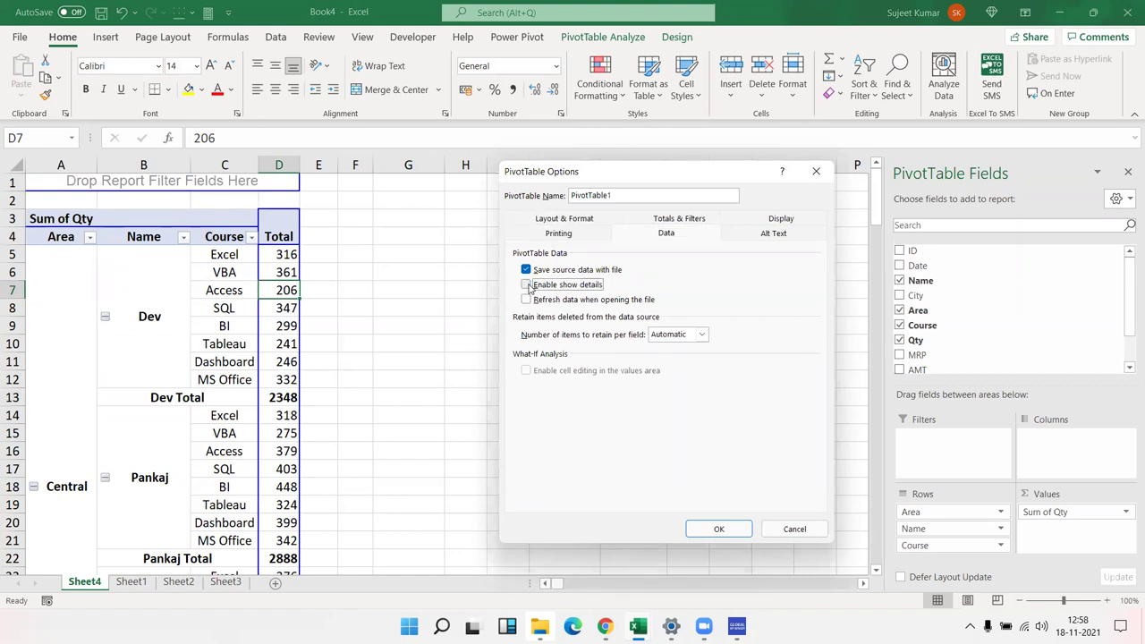
{"action": "left_click", "coordinate": [718, 529]}
{"action": "left_click", "coordinate": [274, 328]}
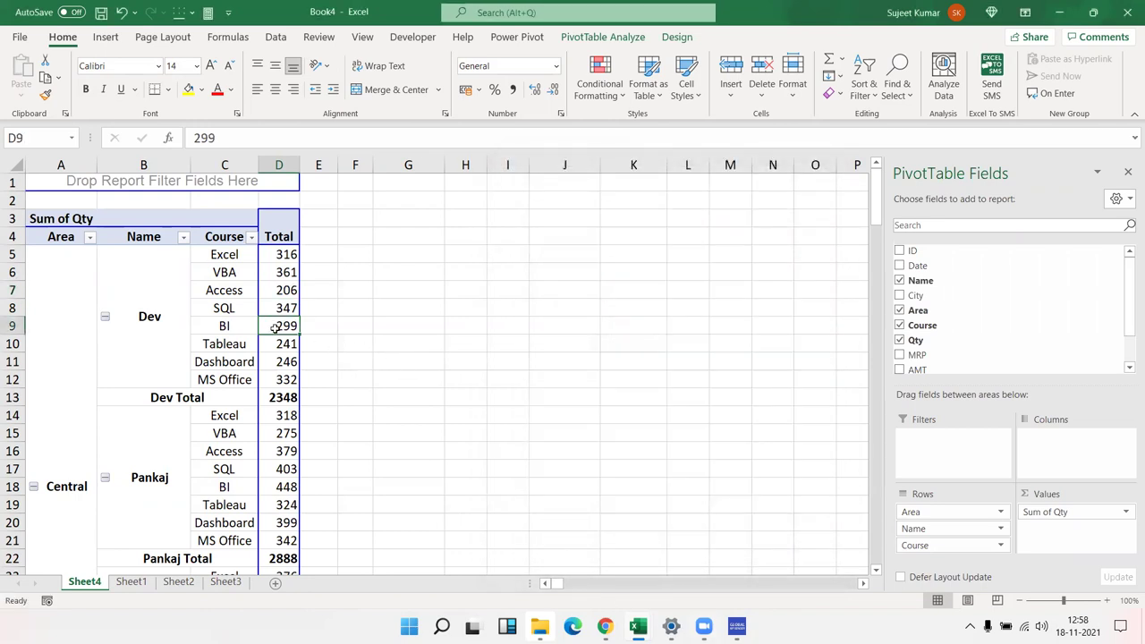
Test-drill Dev's BI, Dev's Dashboard and Pankaj's VBA values and dismiss each warning
{"action": "double_click", "coordinate": [275, 329]}
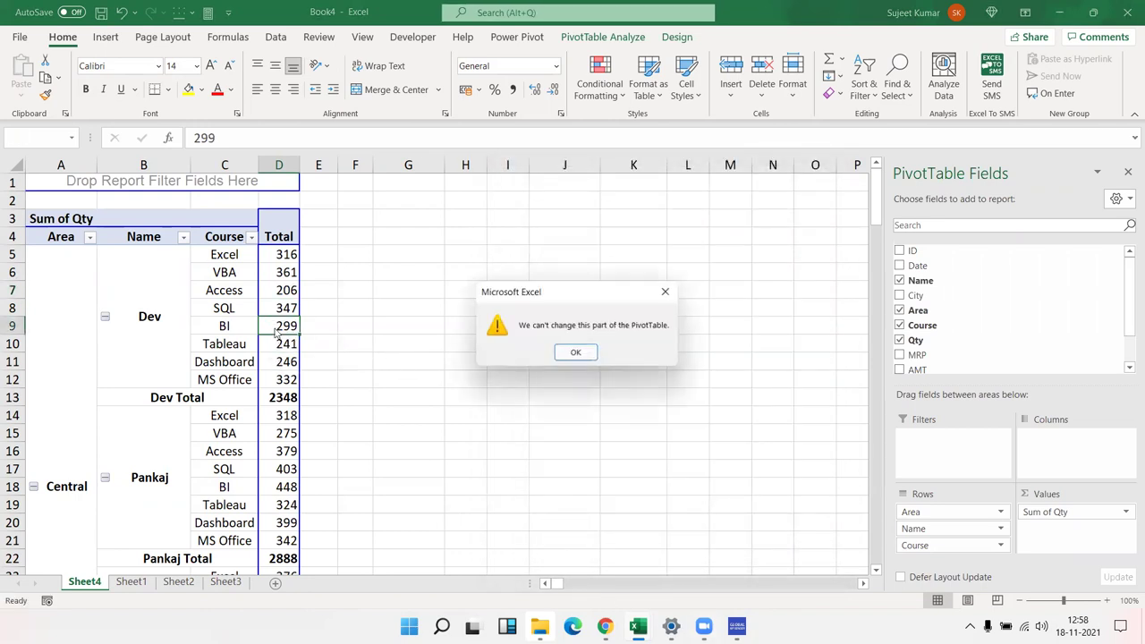
{"action": "left_click", "coordinate": [579, 355]}
{"action": "double_click", "coordinate": [278, 361]}
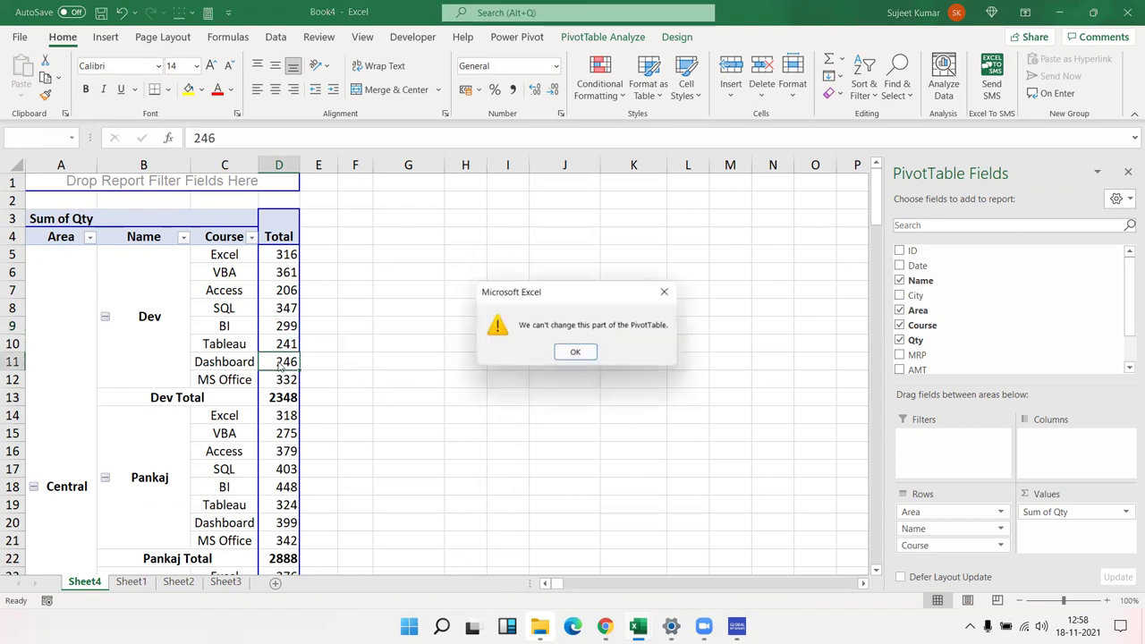
{"action": "left_click", "coordinate": [569, 354]}
{"action": "double_click", "coordinate": [276, 433]}
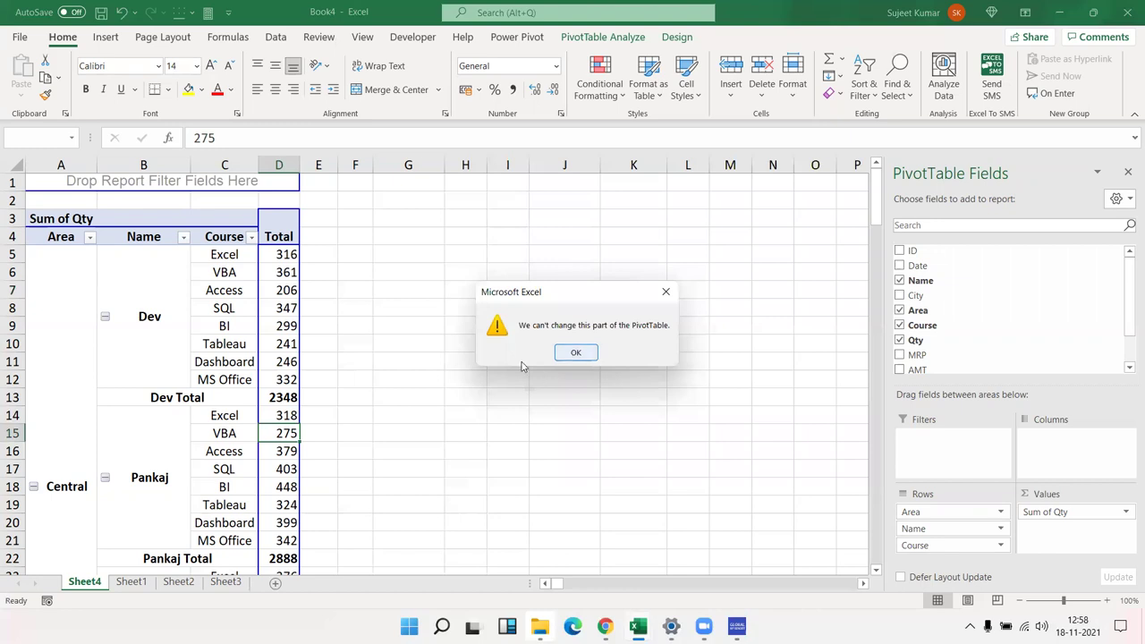
{"action": "left_click", "coordinate": [567, 354]}
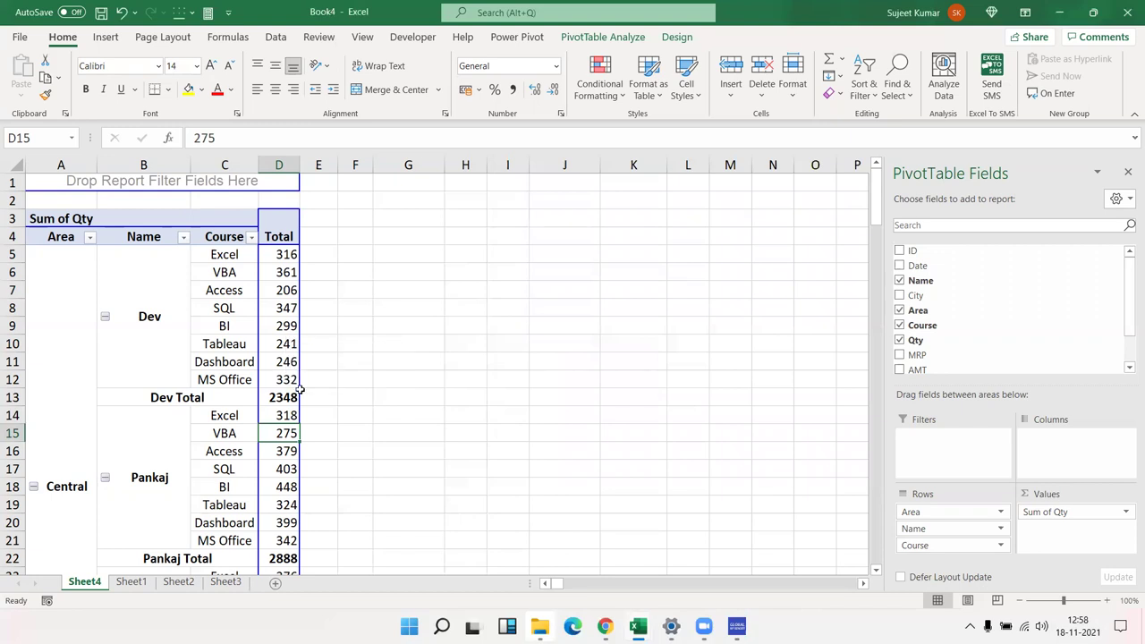
Change the Qty in Sheet1 cell G7 from 22 to 200
{"action": "left_click", "coordinate": [131, 582]}
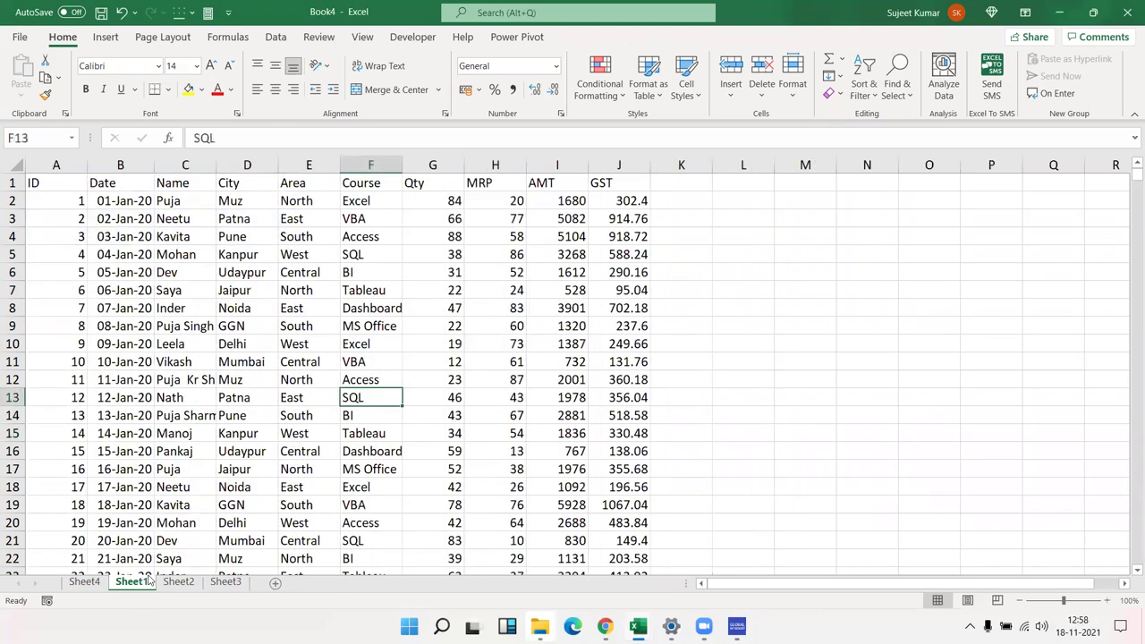
{"action": "left_click", "coordinate": [445, 294]}
{"action": "type", "text": "200"}
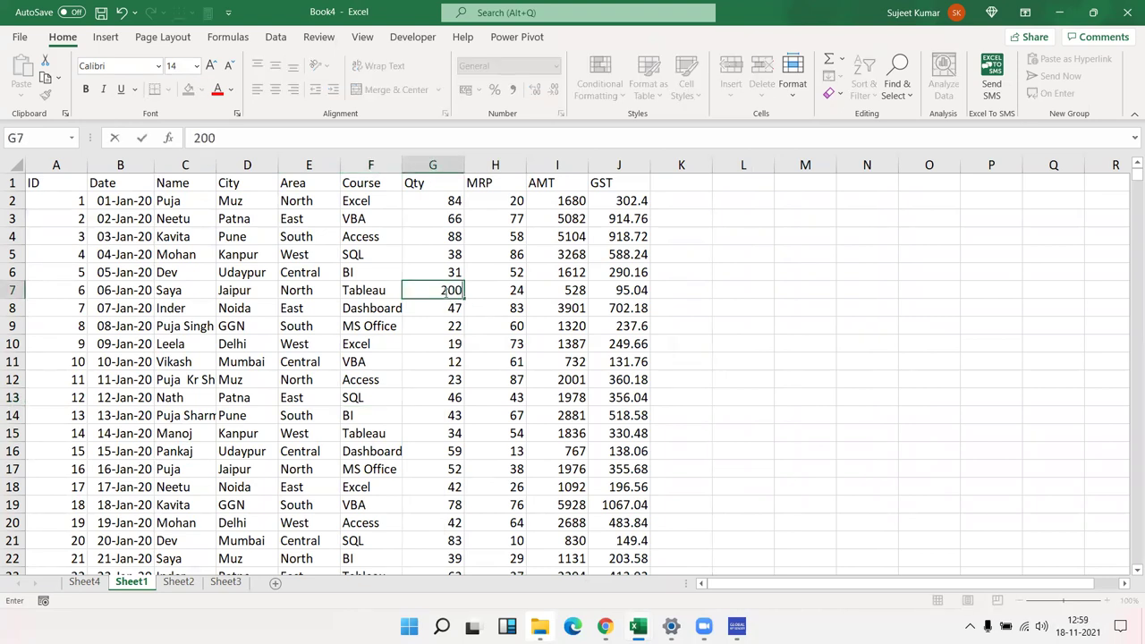
{"action": "left_click", "coordinate": [438, 326]}
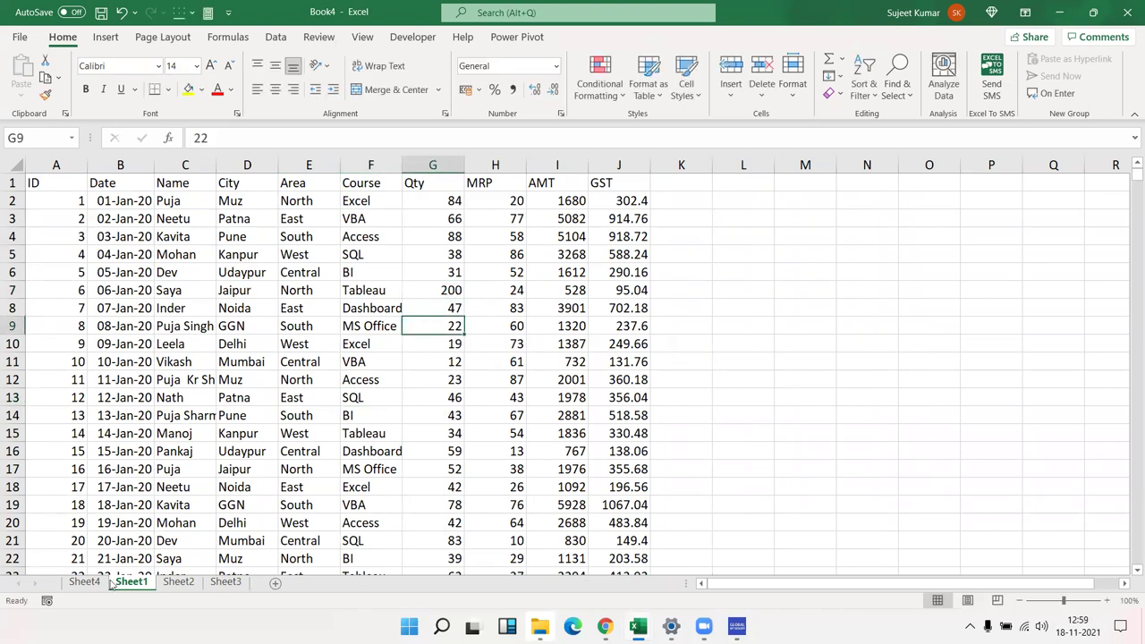
Refresh the Sheet4 pivot so its Grand Total updates to 38651
{"action": "left_click", "coordinate": [84, 582]}
{"action": "scroll", "coordinate": [231, 431], "scroll_direction": "down", "scroll_amount": 4}
{"action": "scroll", "coordinate": [231, 432], "scroll_direction": "down", "scroll_amount": 11}
{"action": "scroll", "coordinate": [231, 432], "scroll_direction": "down", "scroll_amount": 5}
{"action": "scroll", "coordinate": [231, 431], "scroll_direction": "down", "scroll_amount": 5}
{"action": "scroll", "coordinate": [230, 433], "scroll_direction": "down", "scroll_amount": 20}
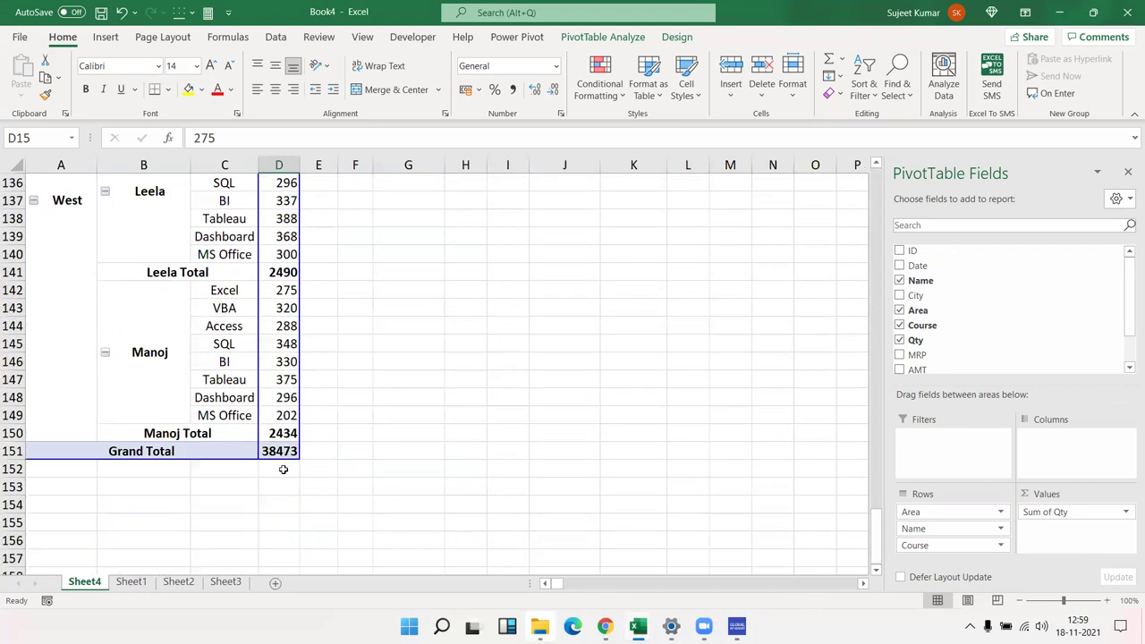
{"action": "right_click", "coordinate": [268, 379]}
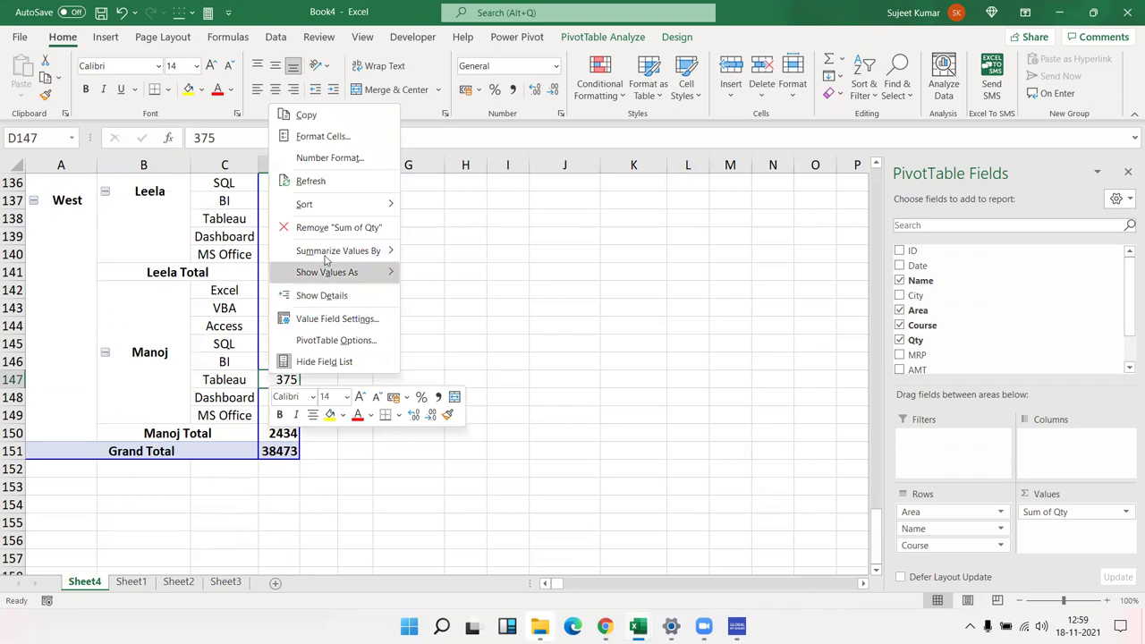
{"action": "left_click", "coordinate": [306, 184]}
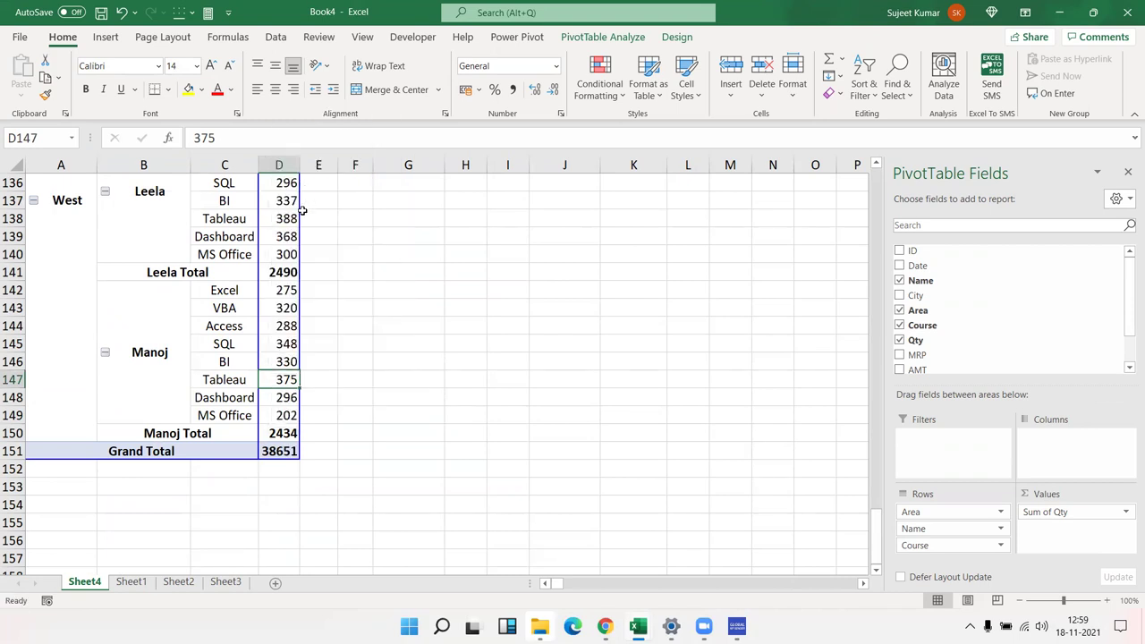
{"action": "mouse_move", "coordinate": [295, 218]}
Check Manoj's and Leela's refreshed course values in column D, e.g. Access 288, BI 330
{"action": "left_click", "coordinate": [268, 399]}
{"action": "left_click", "coordinate": [275, 416]}
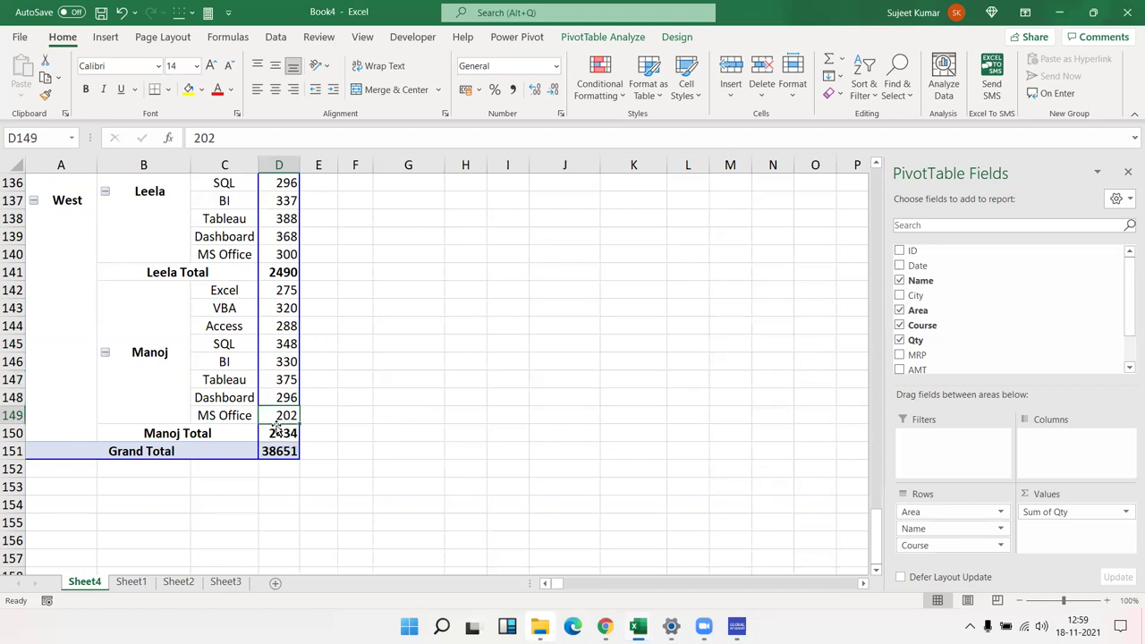
{"action": "left_click", "coordinate": [280, 380]}
{"action": "left_click", "coordinate": [280, 362]}
{"action": "left_click", "coordinate": [280, 344]}
{"action": "left_click", "coordinate": [281, 325]}
{"action": "left_click", "coordinate": [283, 307]}
{"action": "left_click", "coordinate": [286, 288]}
{"action": "left_click", "coordinate": [289, 254]}
{"action": "left_click", "coordinate": [289, 234]}
{"action": "left_click", "coordinate": [285, 219]}
{"action": "left_click", "coordinate": [289, 323]}
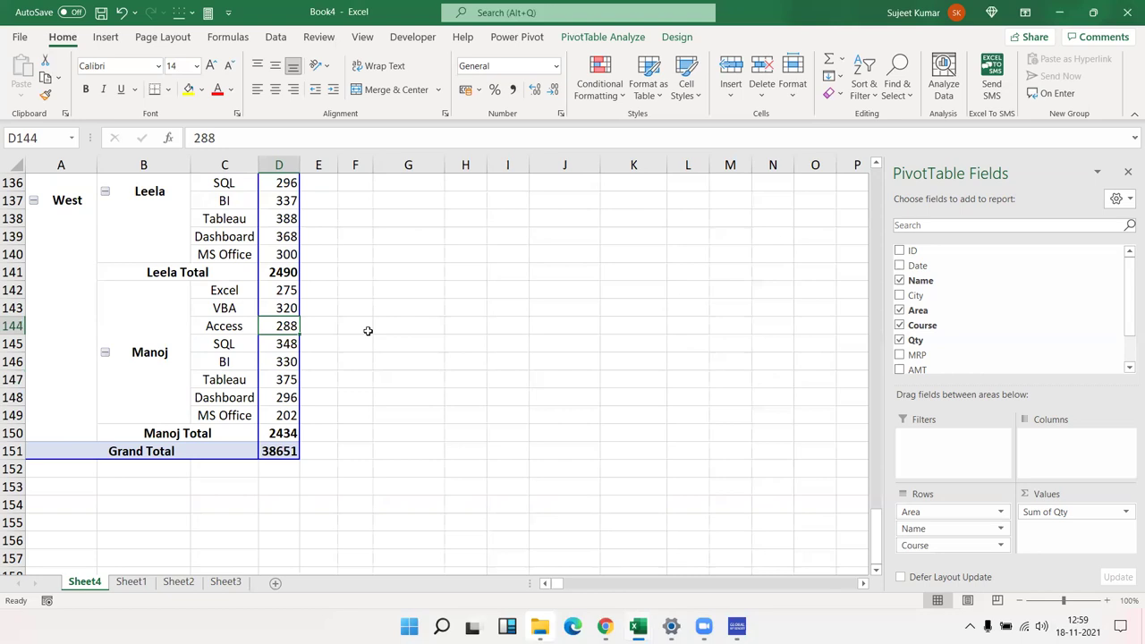
{"action": "left_click", "coordinate": [288, 363]}
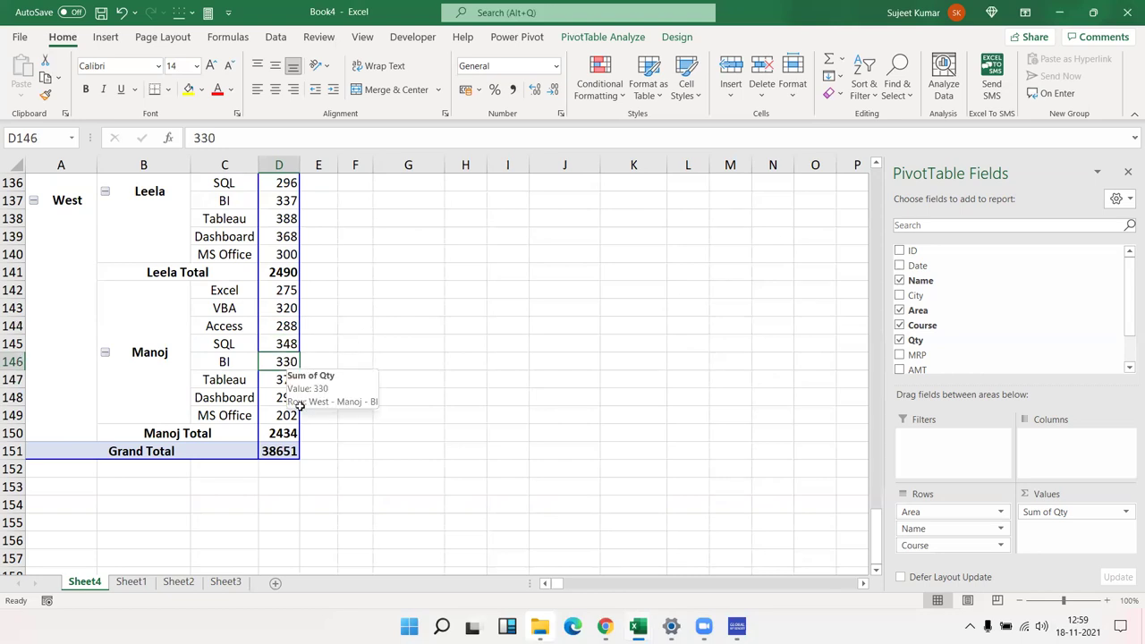
Apply Thick Outside Borders to the Central area block A5:D31
{"action": "scroll", "coordinate": [280, 404], "scroll_direction": "up", "scroll_amount": 4}
{"action": "scroll", "coordinate": [281, 394], "scroll_direction": "up", "scroll_amount": 1}
{"action": "scroll", "coordinate": [281, 385], "scroll_direction": "up", "scroll_amount": 10}
{"action": "scroll", "coordinate": [285, 382], "scroll_direction": "up", "scroll_amount": 20}
{"action": "scroll", "coordinate": [288, 381], "scroll_direction": "up", "scroll_amount": 10}
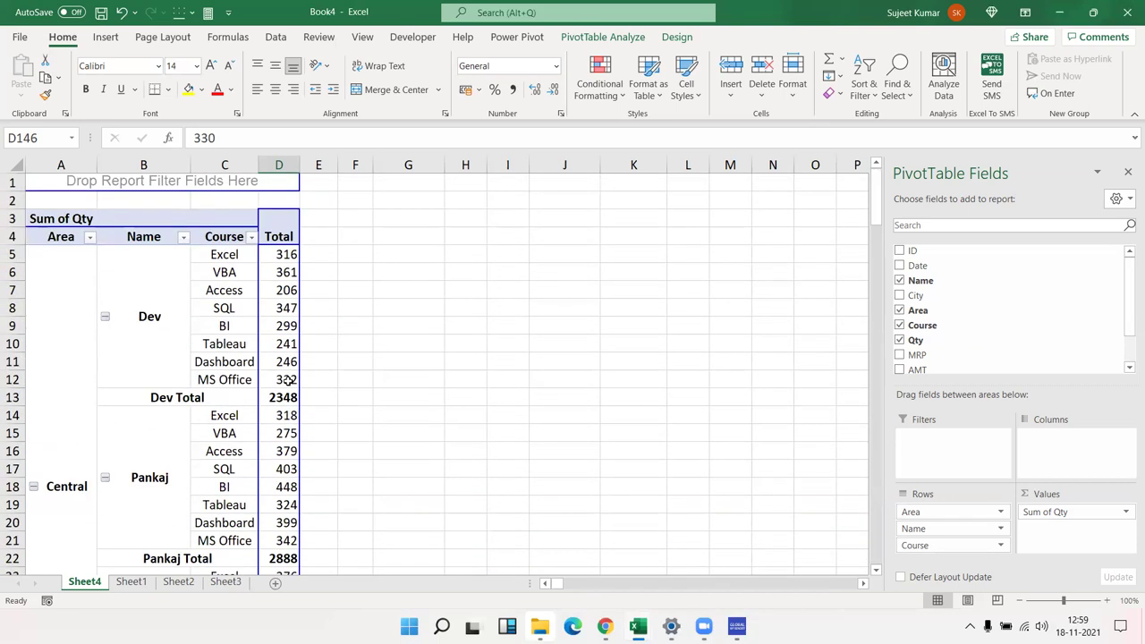
{"action": "left_click", "coordinate": [420, 296]}
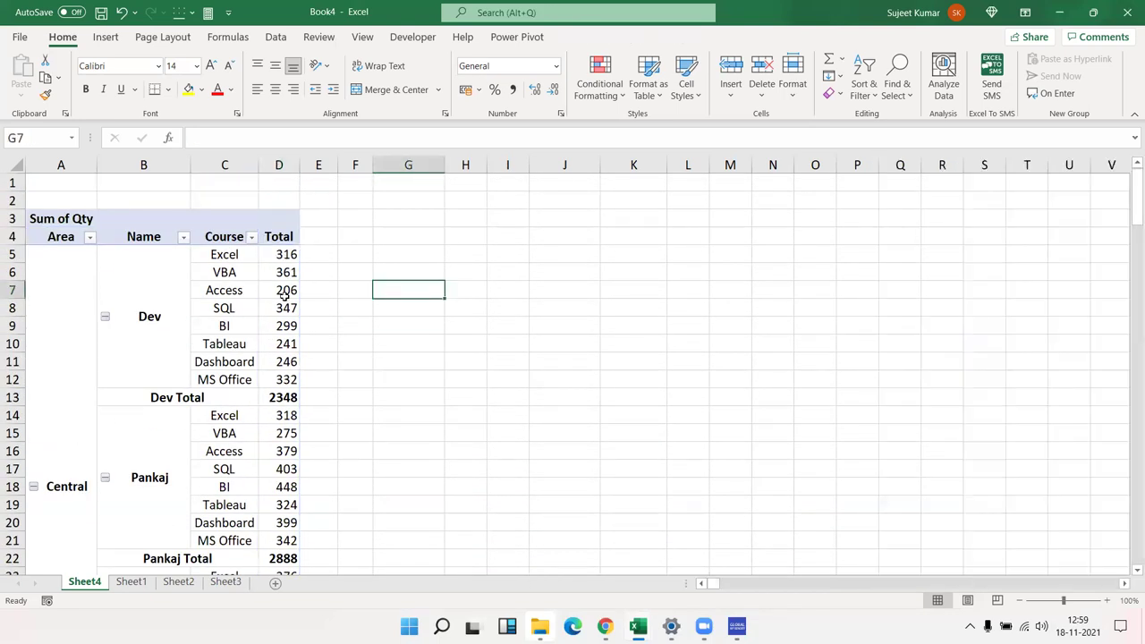
{"action": "left_click", "coordinate": [284, 296]}
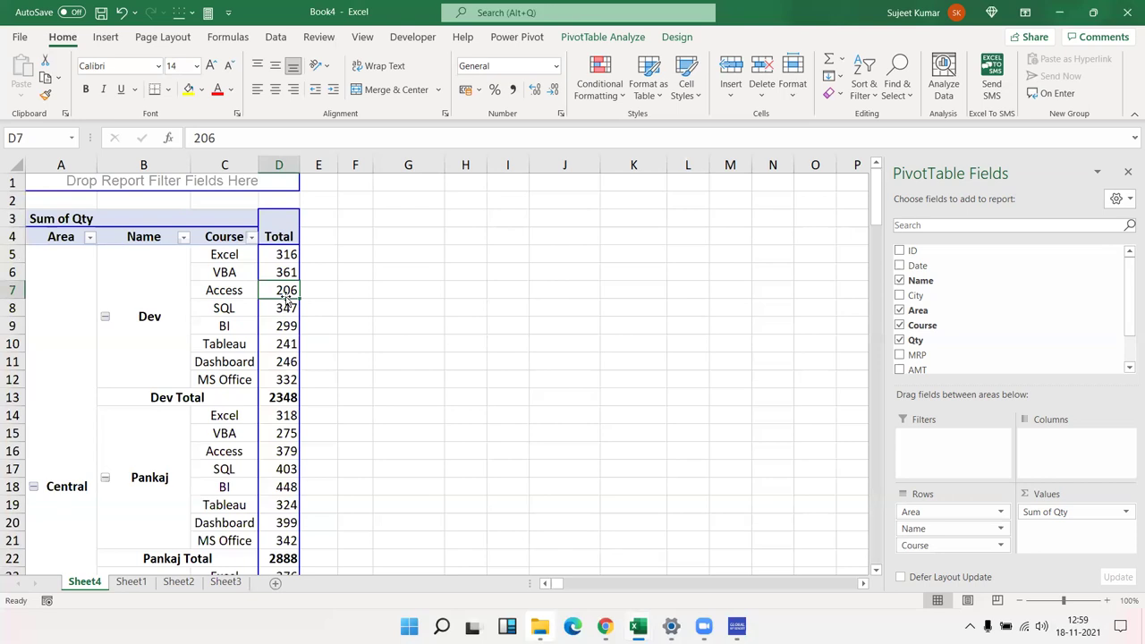
{"action": "left_click_drag", "start_coordinate": [59, 286], "coordinate": [267, 425]}
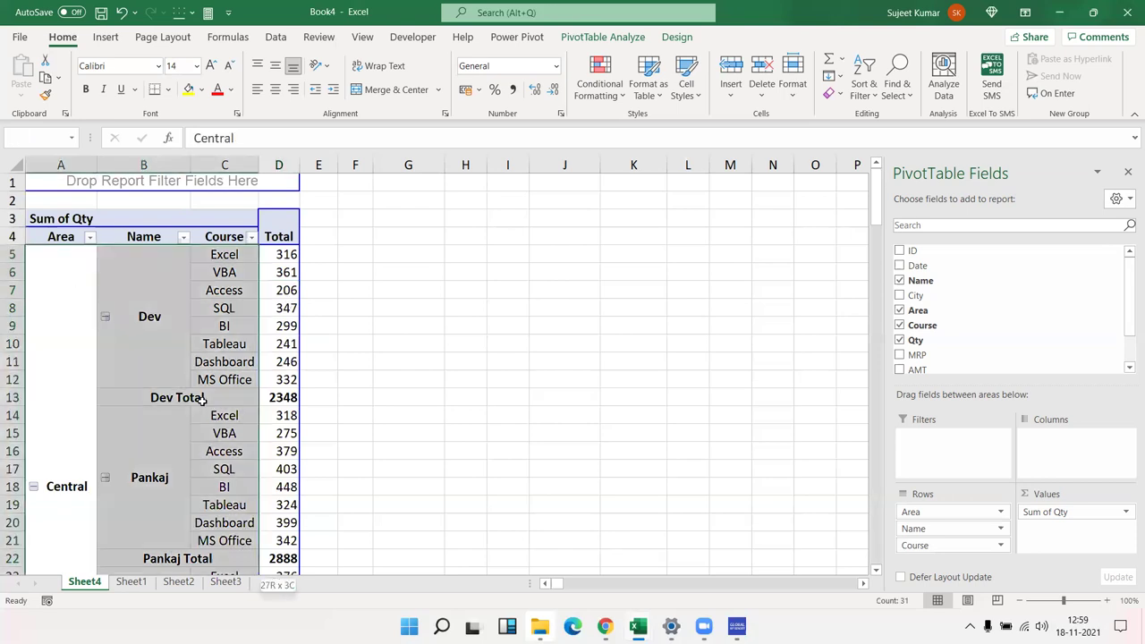
{"action": "left_click", "coordinate": [168, 90]}
{"action": "left_click", "coordinate": [202, 284]}
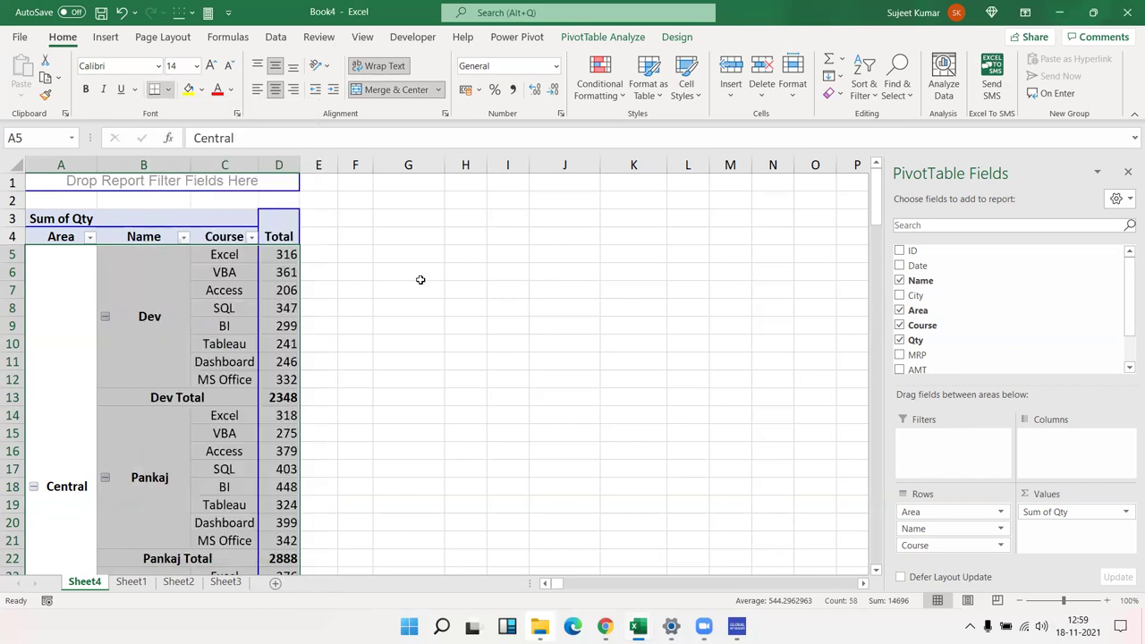
{"action": "left_click", "coordinate": [288, 290]}
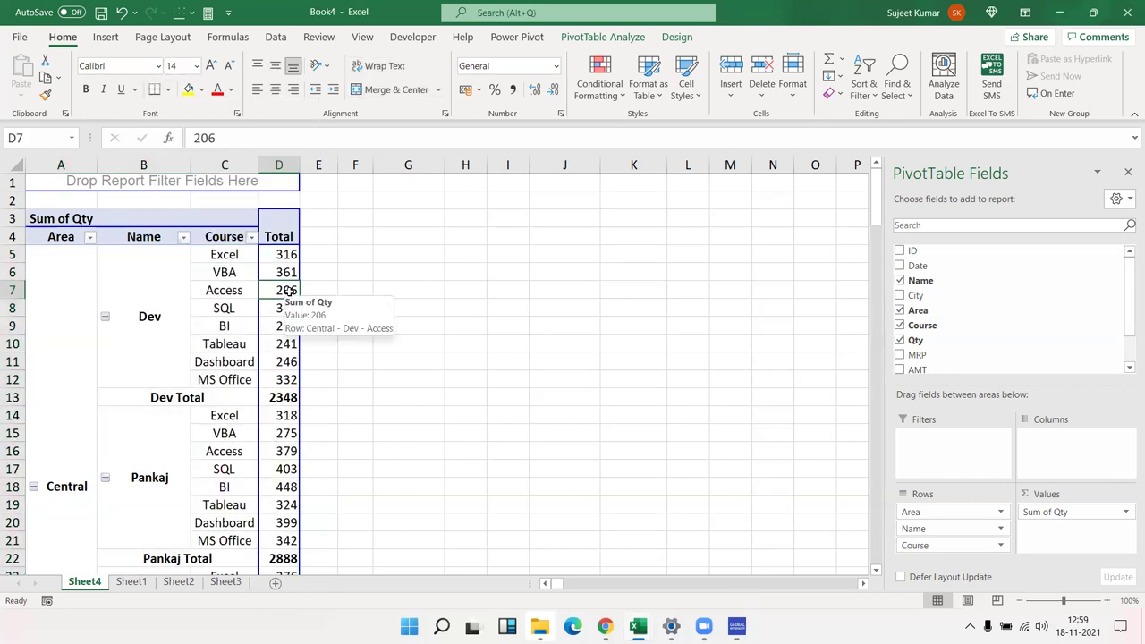
Scroll through the bordered pivot and select the SQL cell inside it
{"action": "scroll", "coordinate": [273, 332], "scroll_direction": "down", "scroll_amount": 3}
{"action": "scroll", "coordinate": [251, 433], "scroll_direction": "down", "scroll_amount": 20}
{"action": "scroll", "coordinate": [250, 433], "scroll_direction": "down", "scroll_amount": 5}
{"action": "scroll", "coordinate": [251, 430], "scroll_direction": "down", "scroll_amount": 10}
{"action": "scroll", "coordinate": [250, 425], "scroll_direction": "up", "scroll_amount": 20}
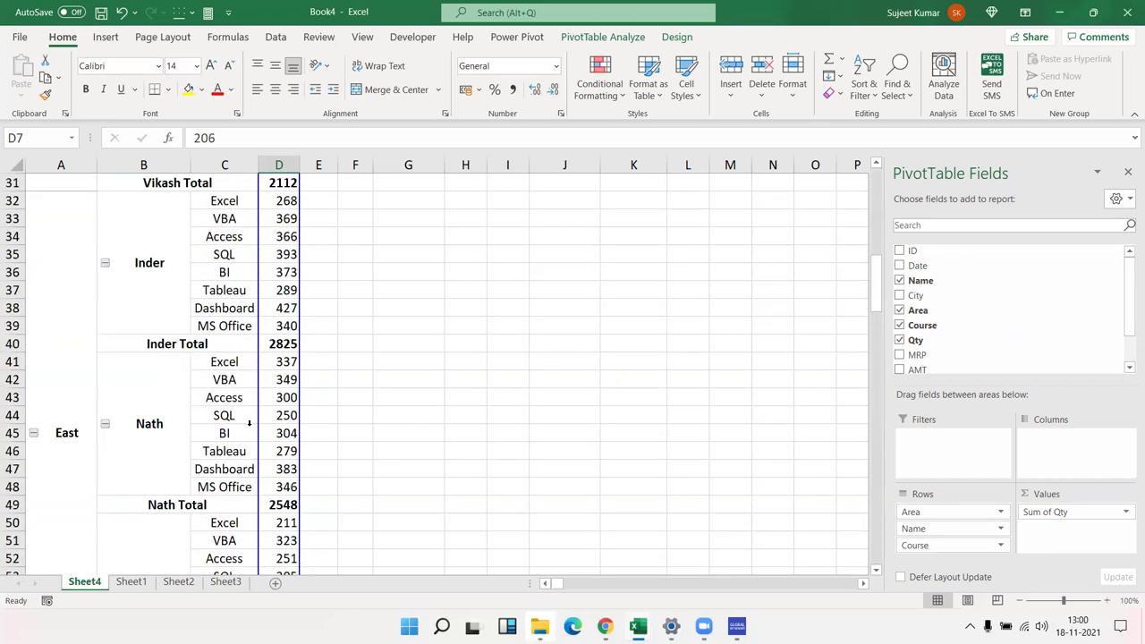
{"action": "scroll", "coordinate": [249, 423], "scroll_direction": "up", "scroll_amount": 10}
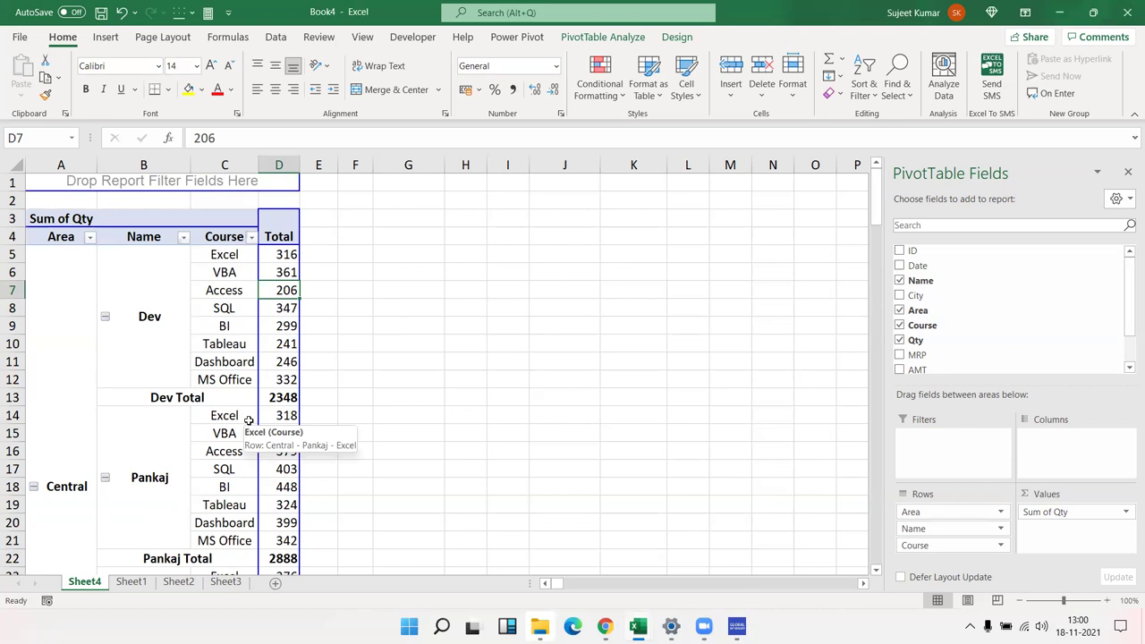
{"action": "left_click", "coordinate": [216, 310]}
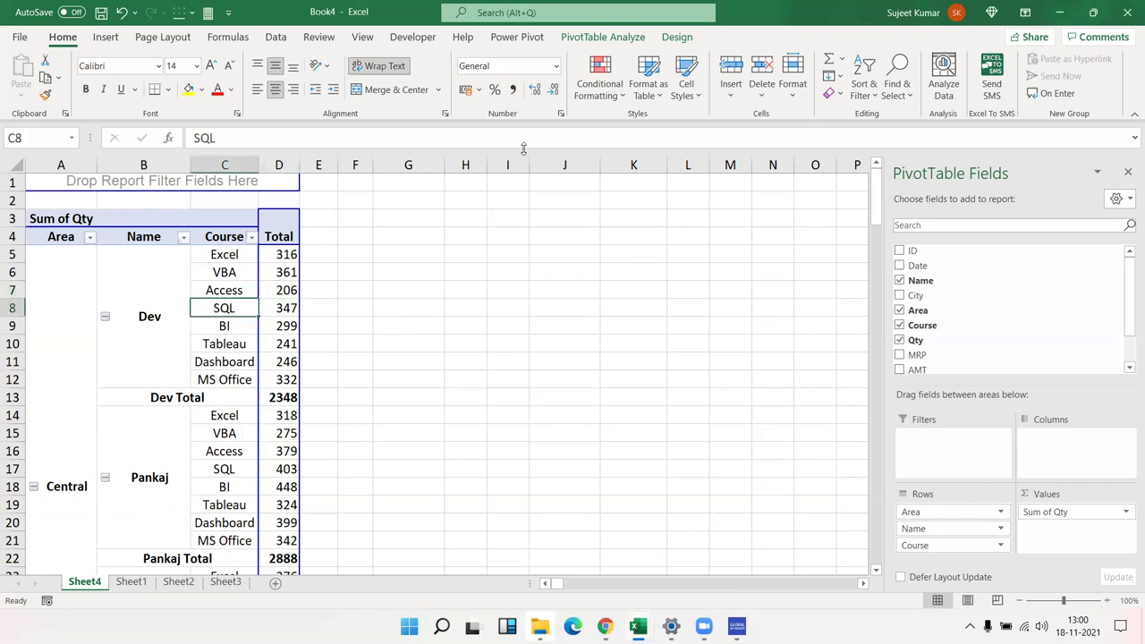
Apply the light blue-bordered style from the Light group of the PivotTable Styles gallery
{"action": "left_click", "coordinate": [669, 39]}
{"action": "left_click", "coordinate": [723, 94]}
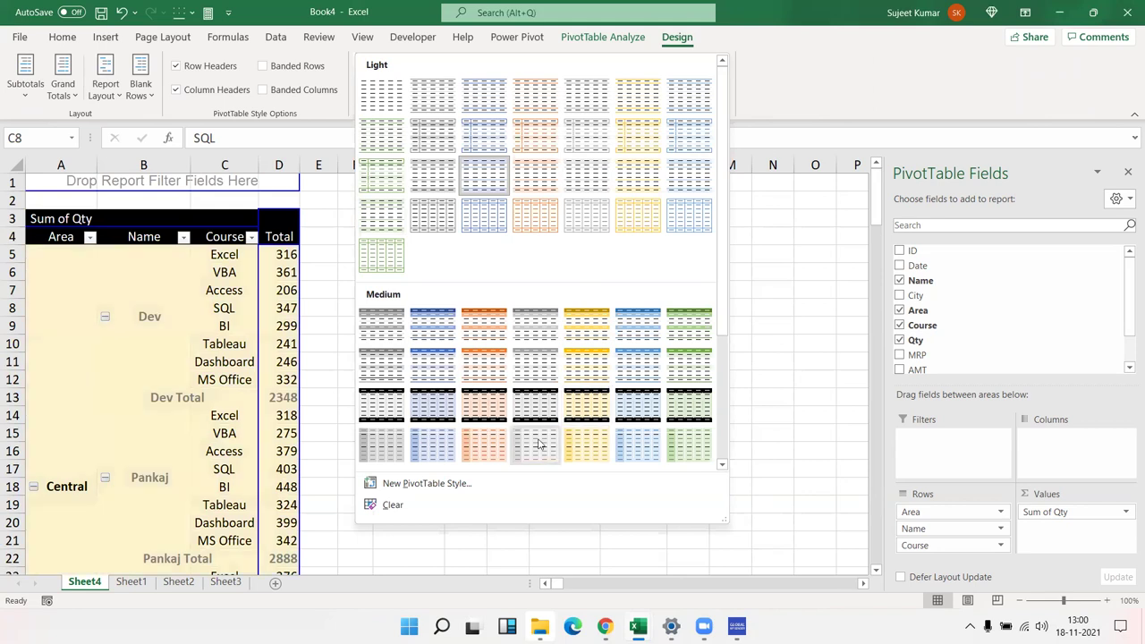
{"action": "scroll", "coordinate": [540, 443], "scroll_direction": "down", "scroll_amount": 3}
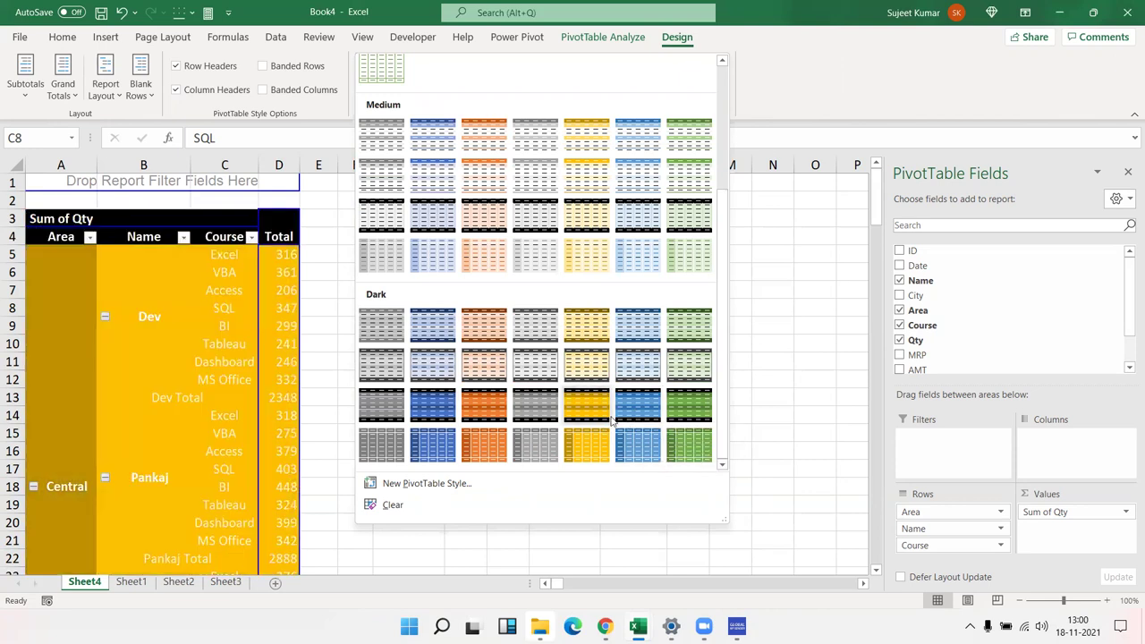
{"action": "scroll", "coordinate": [490, 303], "scroll_direction": "up", "scroll_amount": 3}
{"action": "left_click", "coordinate": [484, 216]}
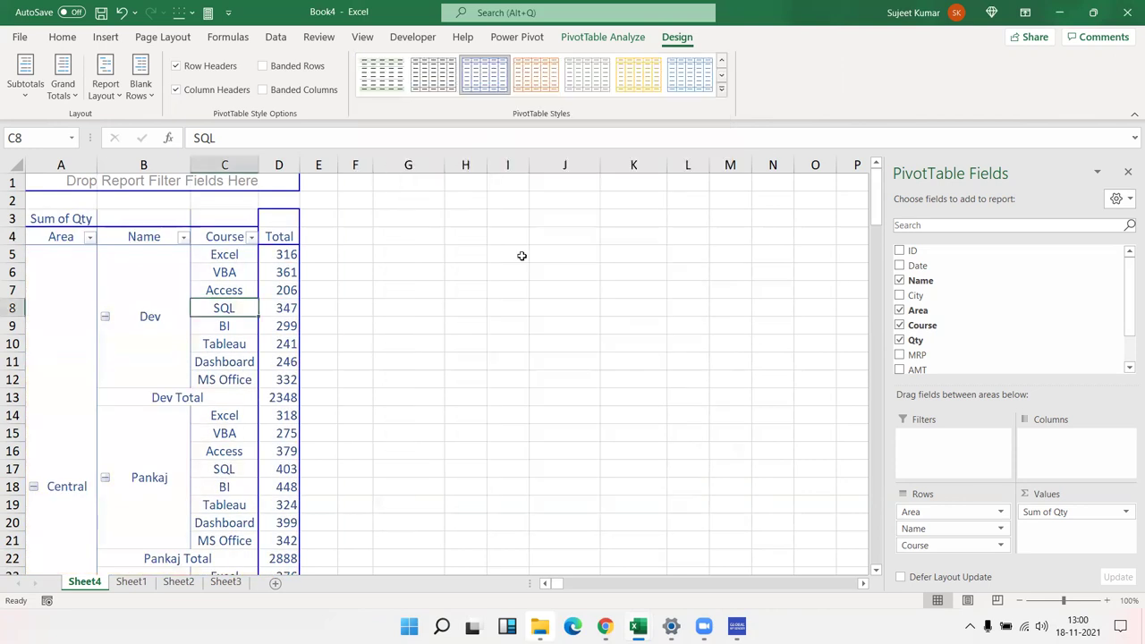
{"action": "scroll", "coordinate": [249, 312], "scroll_direction": "down", "scroll_amount": 20}
{"action": "scroll", "coordinate": [249, 312], "scroll_direction": "up", "scroll_amount": 2}
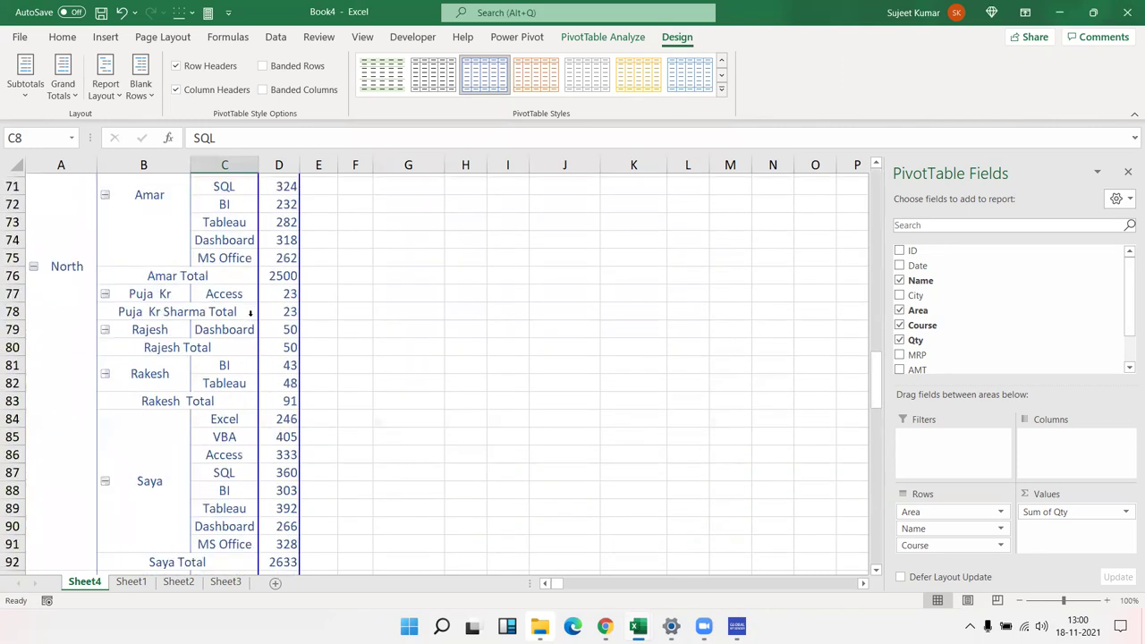
{"action": "scroll", "coordinate": [250, 312], "scroll_direction": "up", "scroll_amount": 20}
{"action": "right_click", "coordinate": [251, 314]}
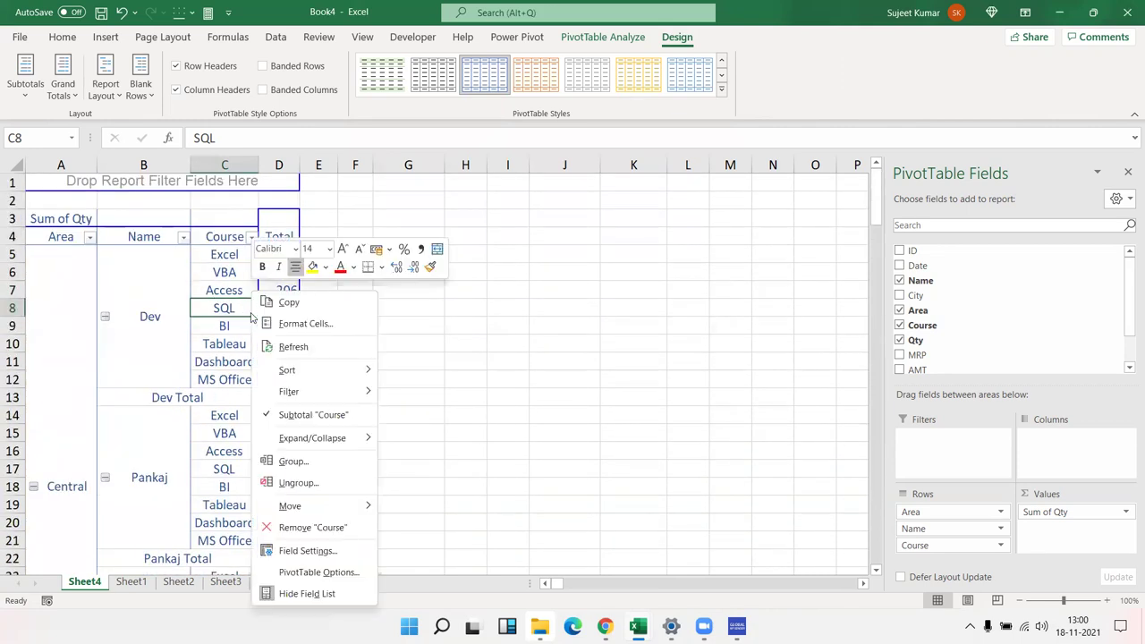
{"action": "key", "text": "Escape"}
{"action": "scroll", "coordinate": [220, 348], "scroll_direction": "down", "scroll_amount": 15}
{"action": "scroll", "coordinate": [219, 347], "scroll_direction": "up", "scroll_amount": 15}
{"action": "scroll", "coordinate": [219, 347], "scroll_direction": "down", "scroll_amount": 20}
{"action": "scroll", "coordinate": [219, 347], "scroll_direction": "up", "scroll_amount": 20}
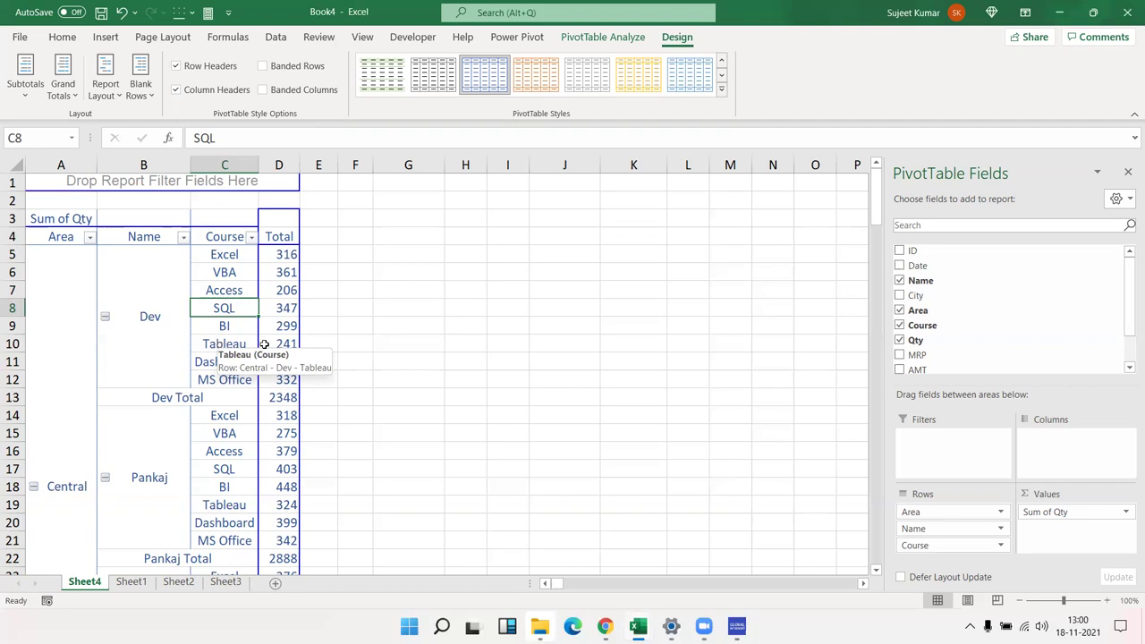
{"action": "left_click", "coordinate": [285, 345]}
{"action": "left_click", "coordinate": [273, 434]}
{"action": "left_click", "coordinate": [282, 499]}
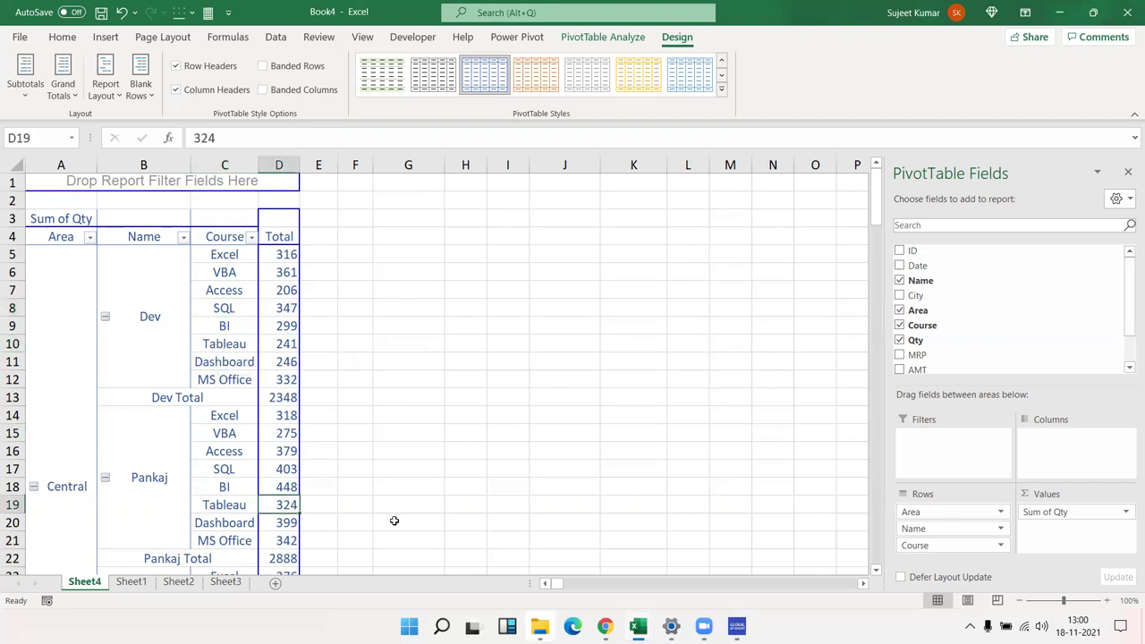
{"action": "scroll", "coordinate": [336, 459], "scroll_direction": "down", "scroll_amount": 10}
{"action": "scroll", "coordinate": [333, 458], "scroll_direction": "up", "scroll_amount": 10}
{"action": "left_click", "coordinate": [101, 13]}
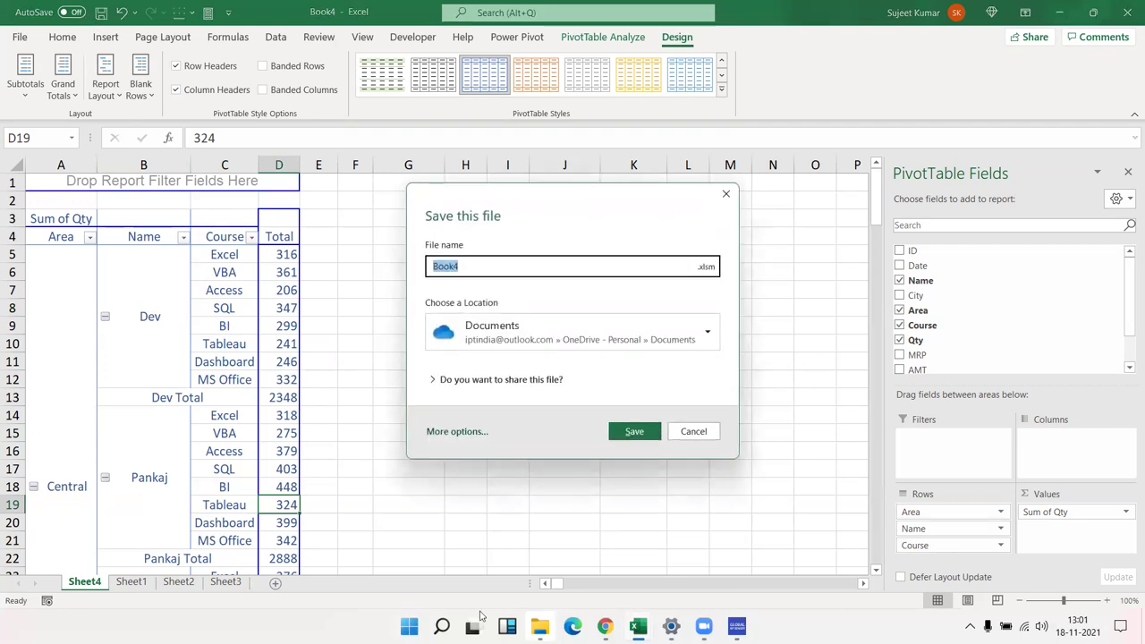
{"action": "key", "text": "Escape"}
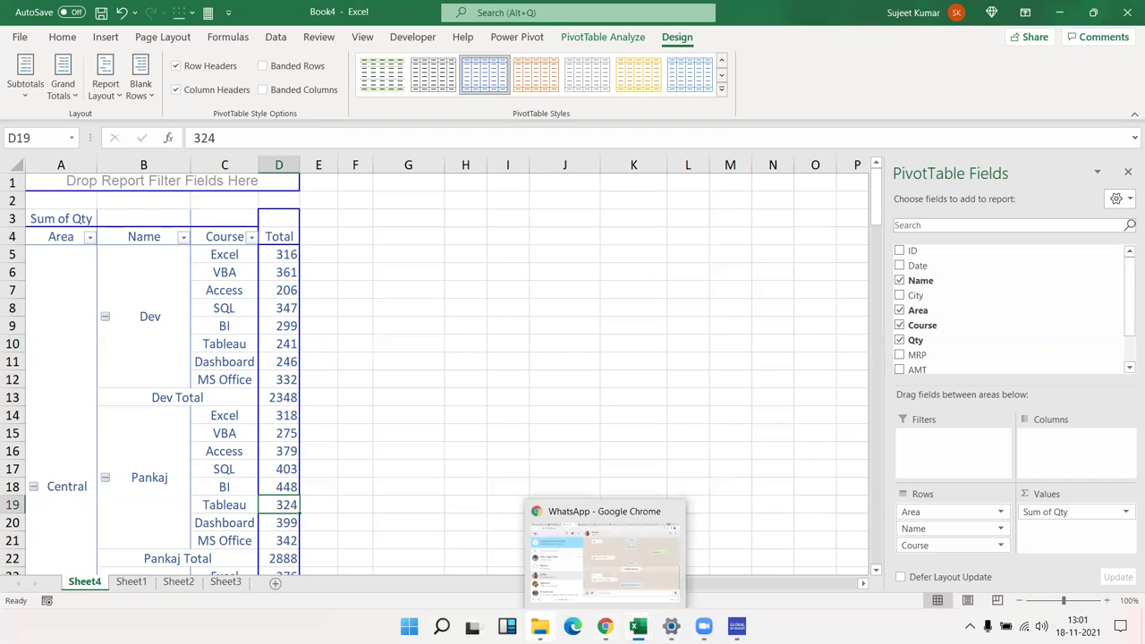
Start a new Gmail message and add five recipients via autocomplete and one typed address
{"action": "left_click", "coordinate": [605, 626]}
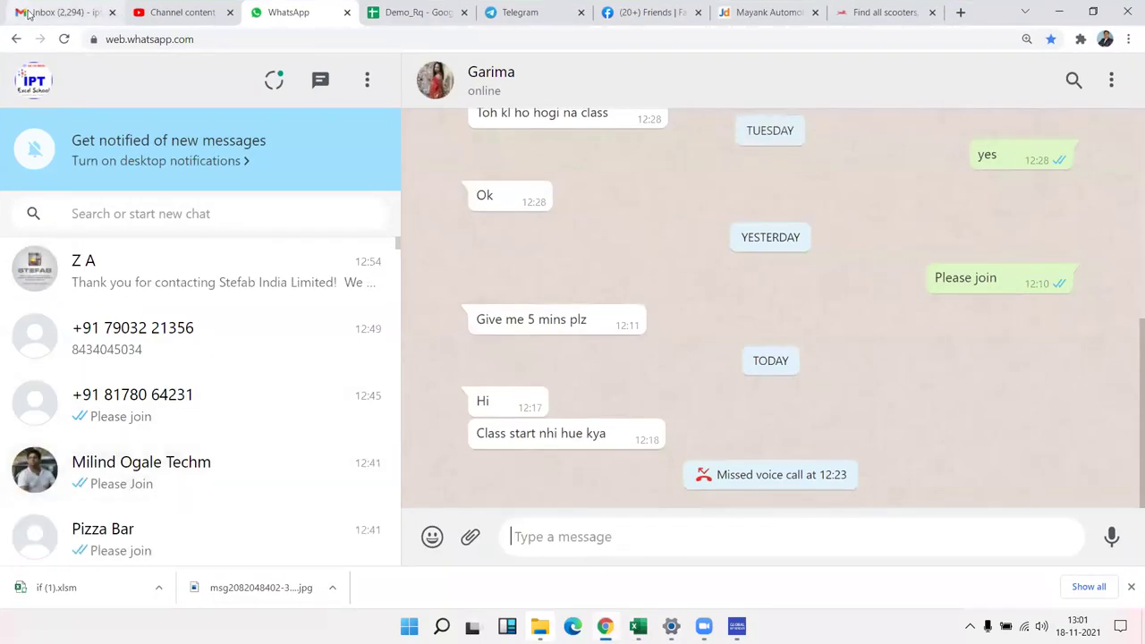
{"action": "left_click", "coordinate": [29, 13]}
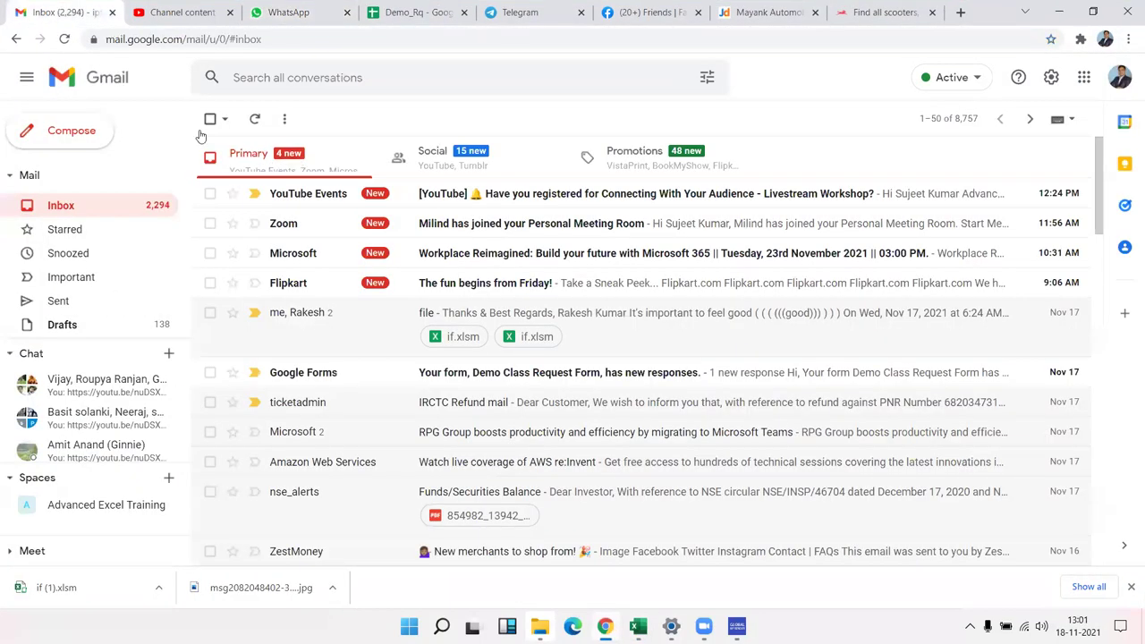
{"action": "left_click", "coordinate": [89, 134]}
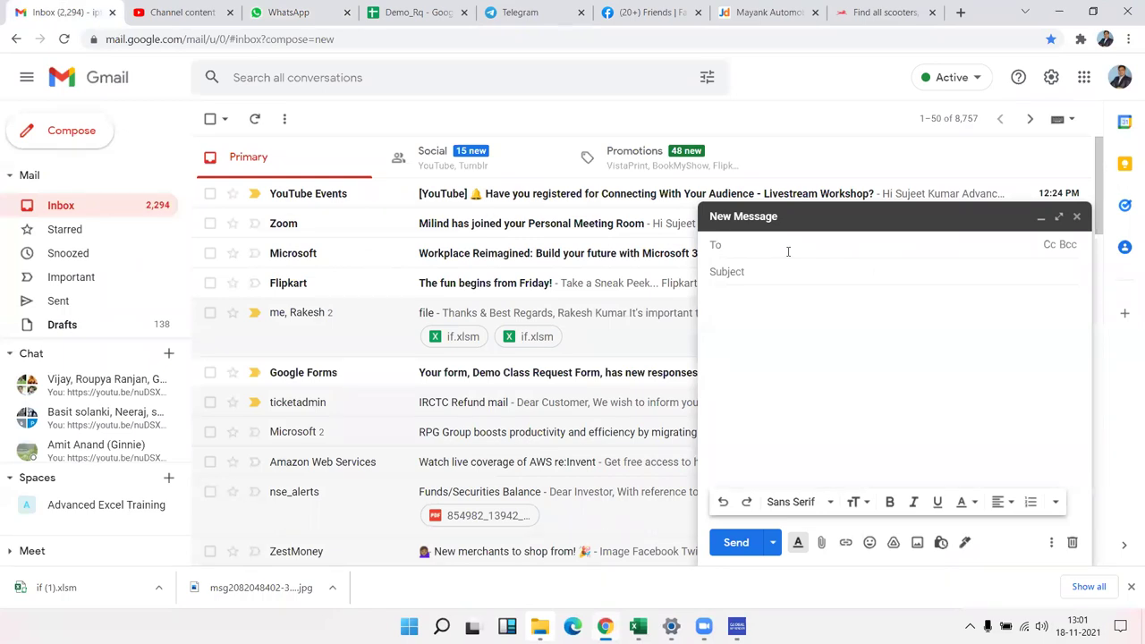
{"action": "type", "text": "mili"}
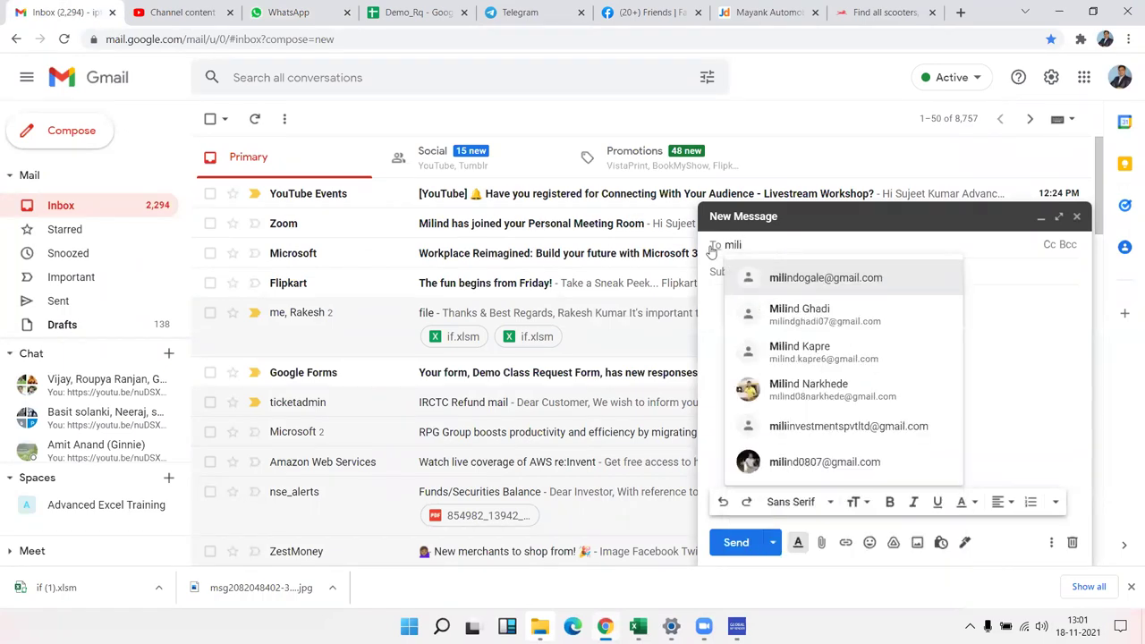
{"action": "left_click", "coordinate": [821, 282]}
{"action": "type", "text": "gari"}
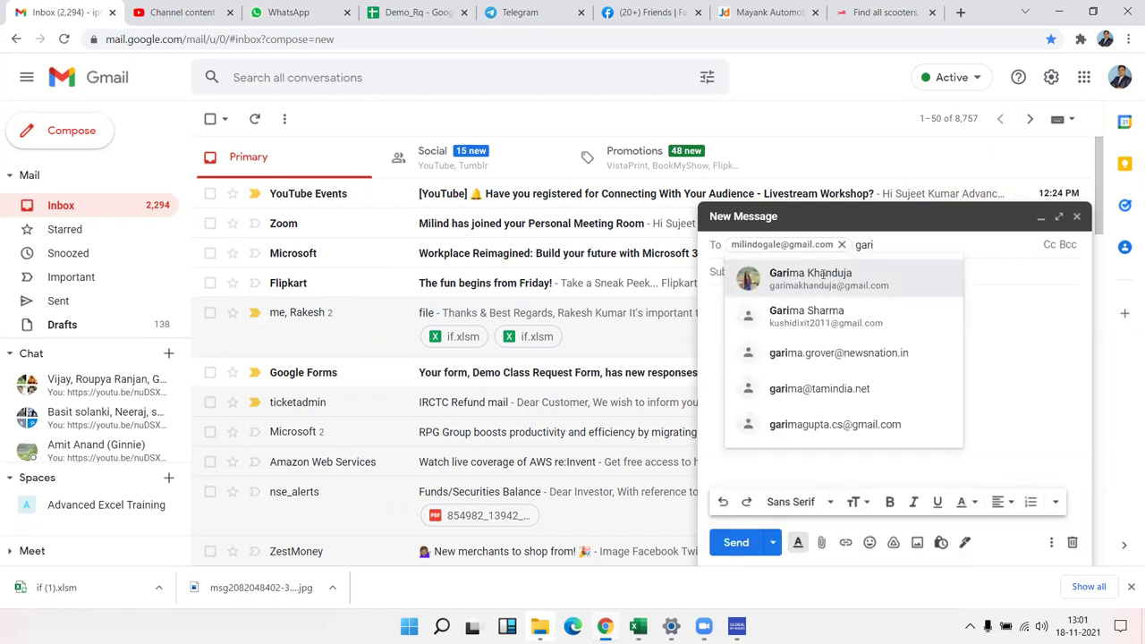
{"action": "left_click", "coordinate": [824, 280]}
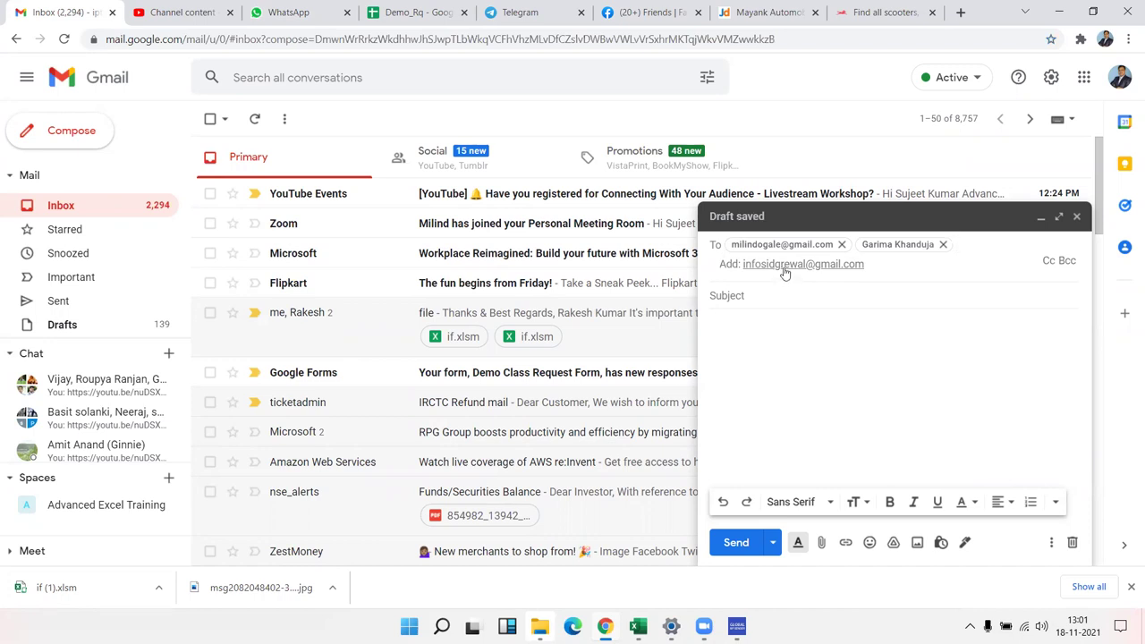
{"action": "left_click", "coordinate": [784, 265]}
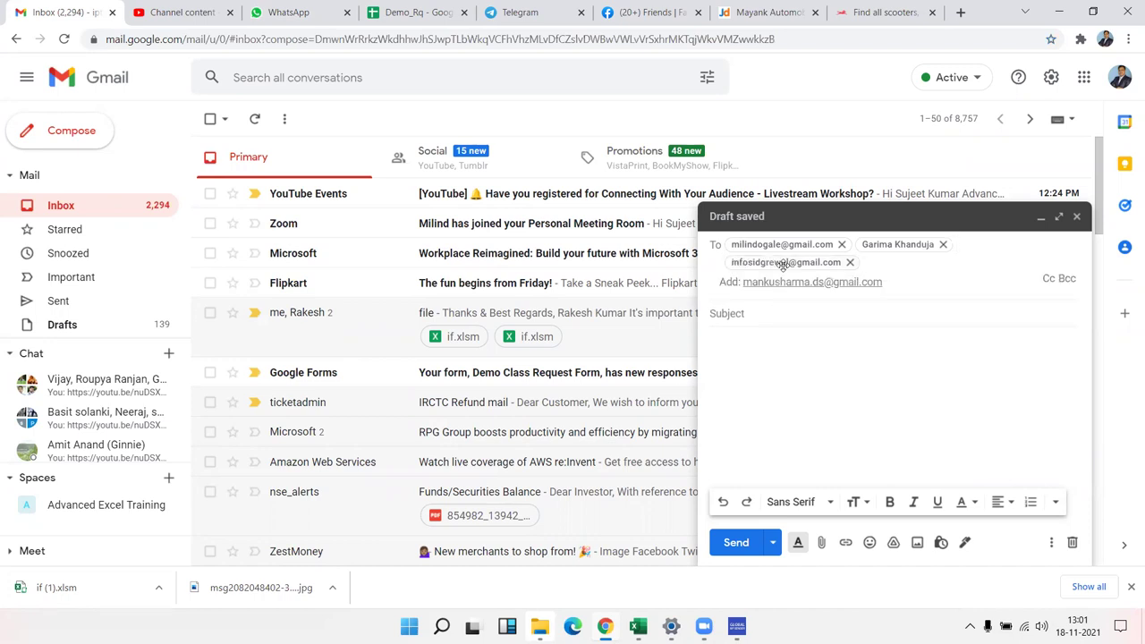
{"action": "left_click", "coordinate": [779, 282]}
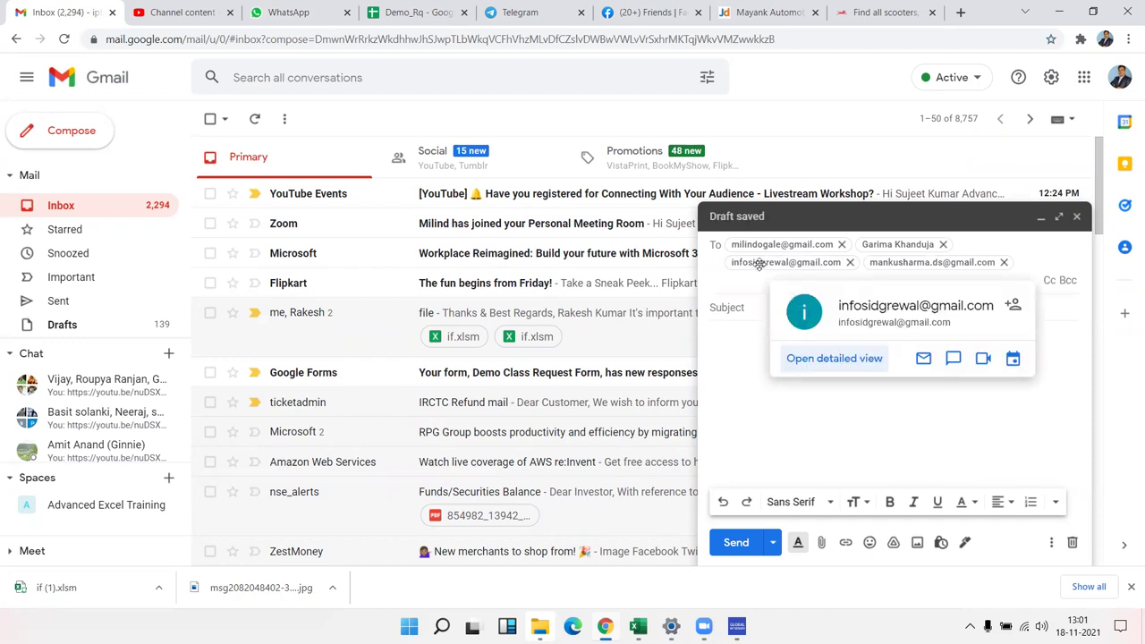
{"action": "type", "text": "ankit"}
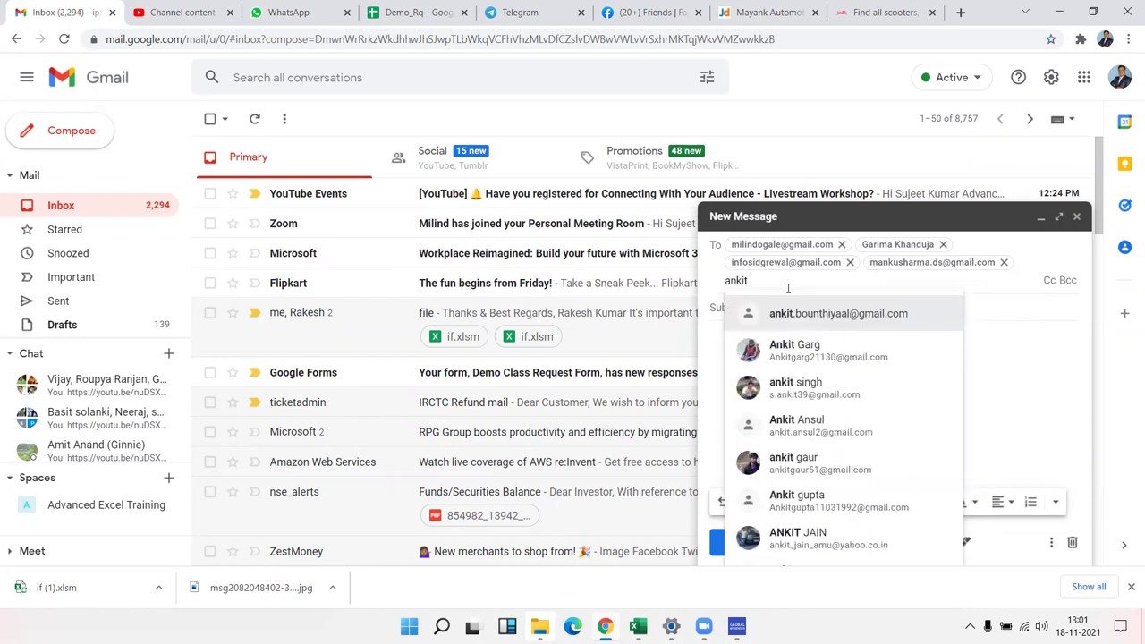
{"action": "left_click", "coordinate": [841, 313]}
Enter 'File' as the subject and bring up the attachment file picker
{"action": "left_click", "coordinate": [825, 308]}
{"action": "type", "text": "File"}
{"action": "left_click", "coordinate": [800, 356]}
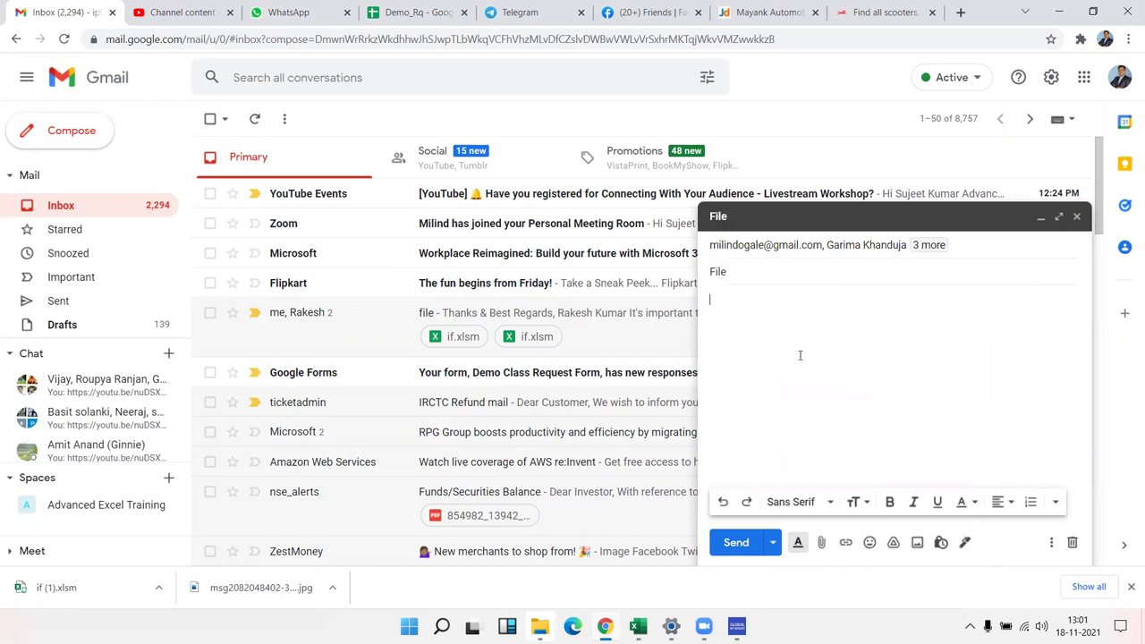
{"action": "left_click", "coordinate": [821, 543]}
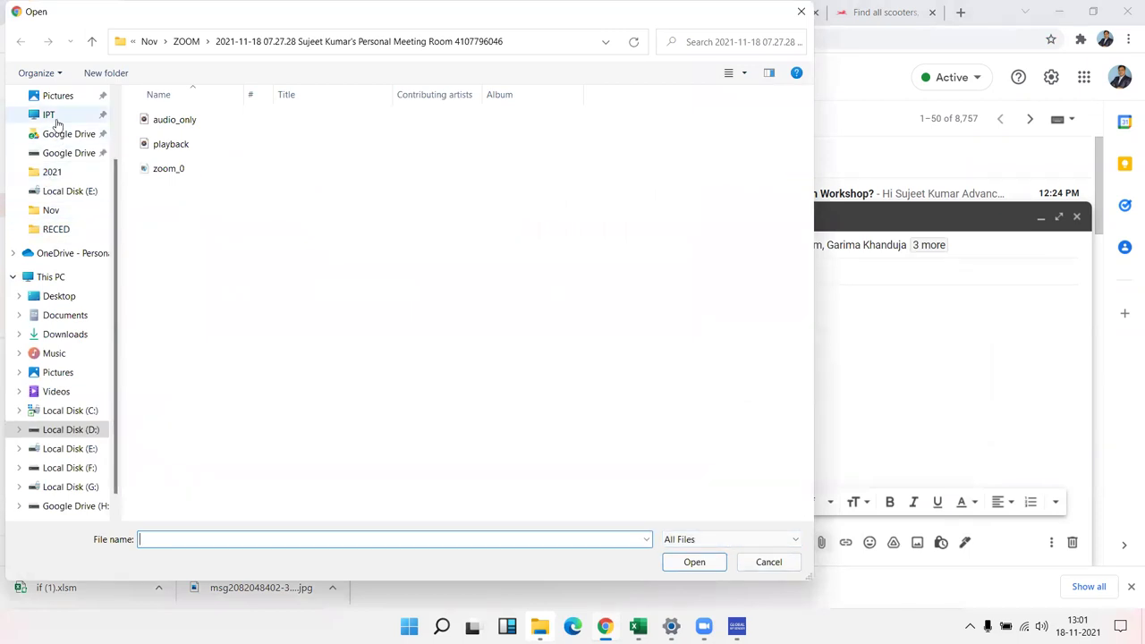
Attach Data1.xlsx from This PC > Desktop to the File message and send it
{"action": "left_click", "coordinate": [52, 118]}
{"action": "left_click", "coordinate": [59, 299]}
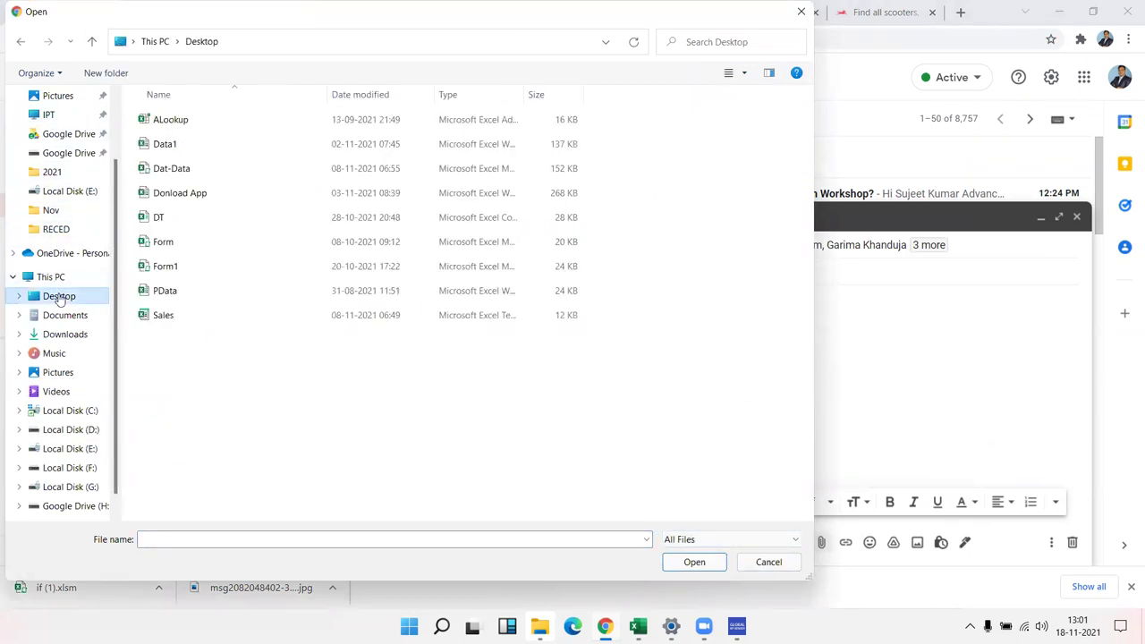
{"action": "left_click", "coordinate": [160, 144]}
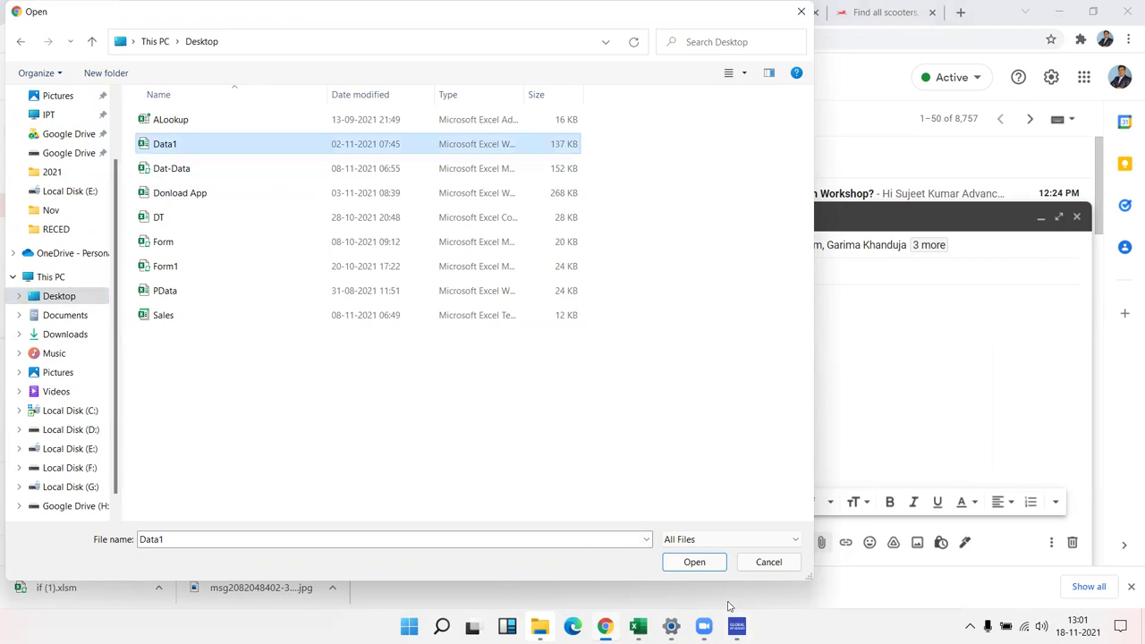
{"action": "left_click", "coordinate": [677, 561]}
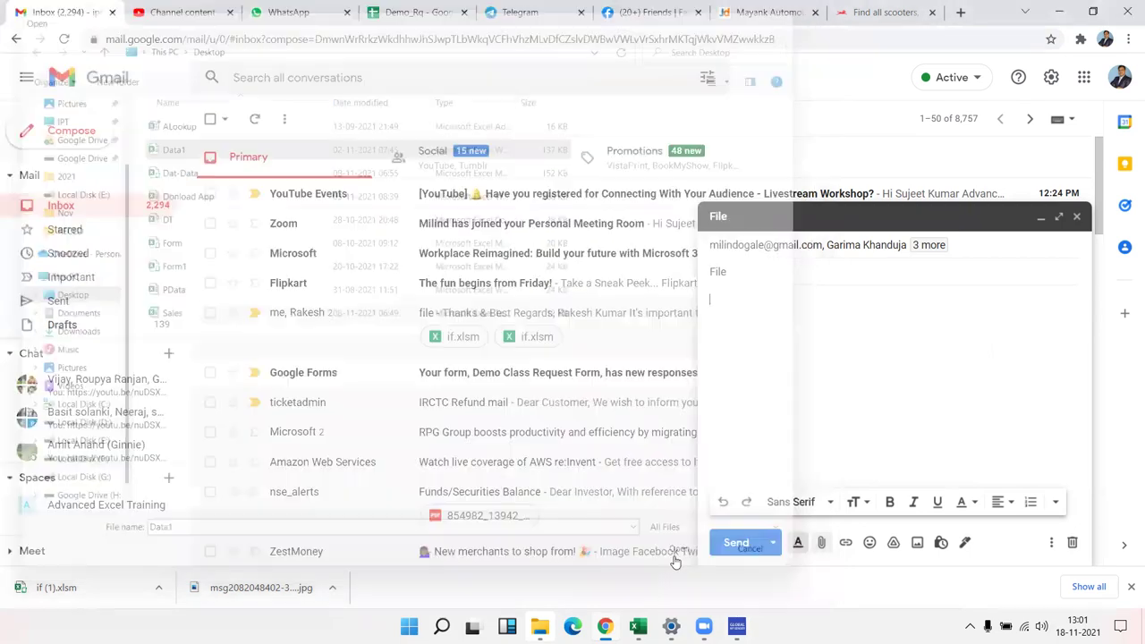
{"action": "left_click", "coordinate": [736, 543]}
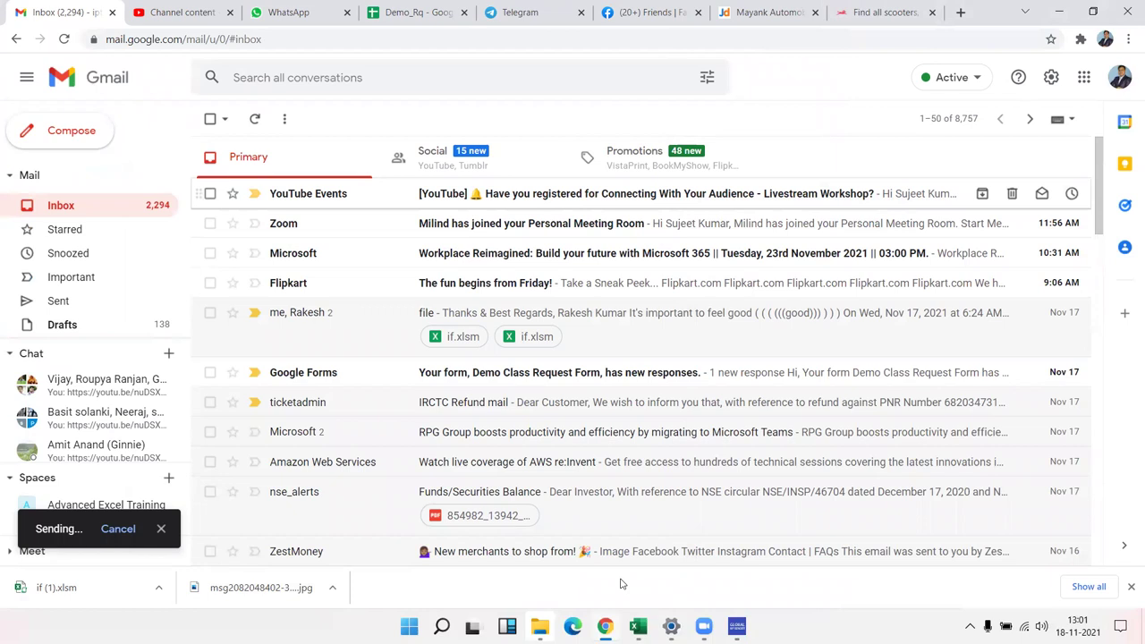
{"action": "mouse_move", "coordinate": [629, 622]}
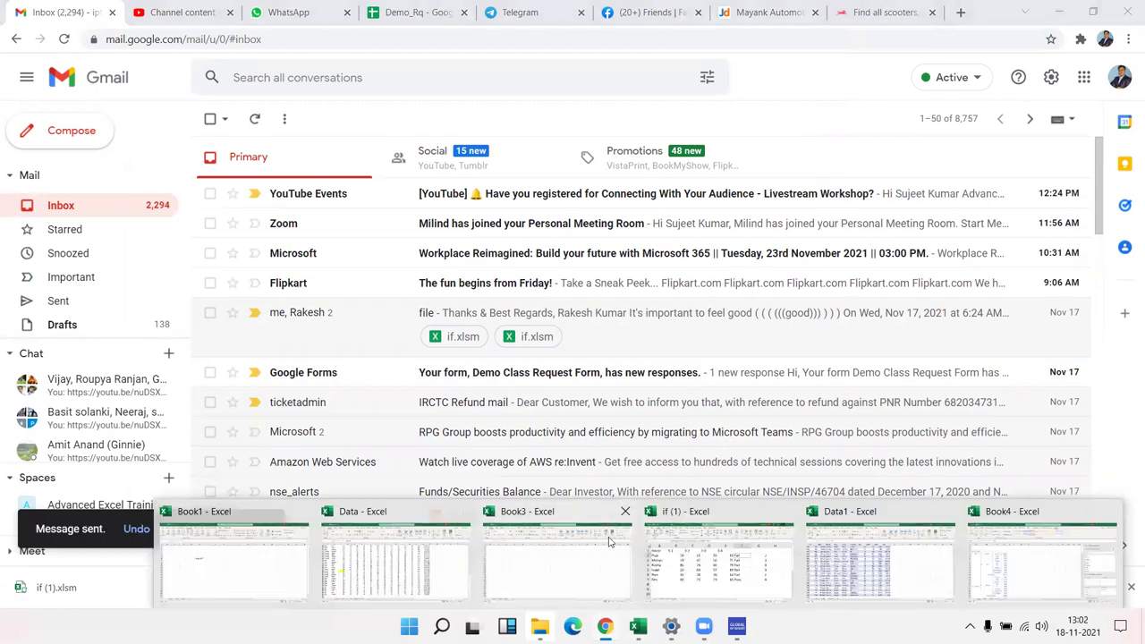